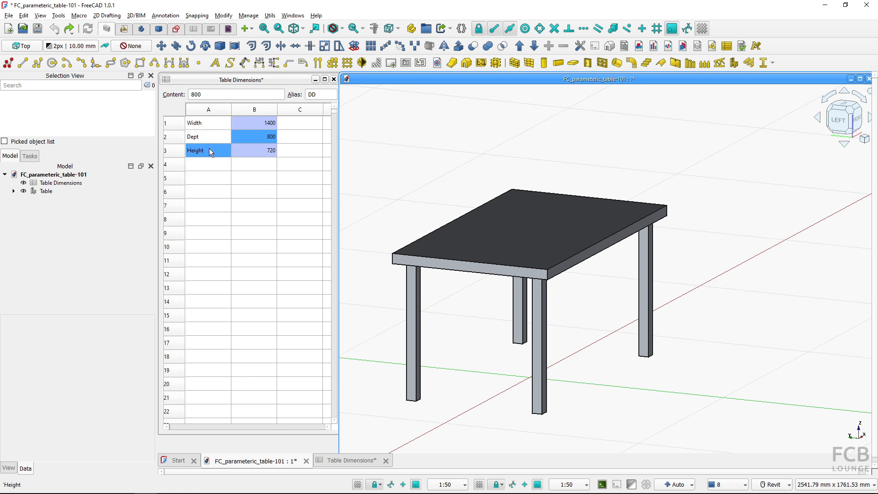
- Set the table's width to 1800 and its depth to 900 in the Table Dimensions spreadsheet
{"action": "double_click", "coordinate": [266, 124]}
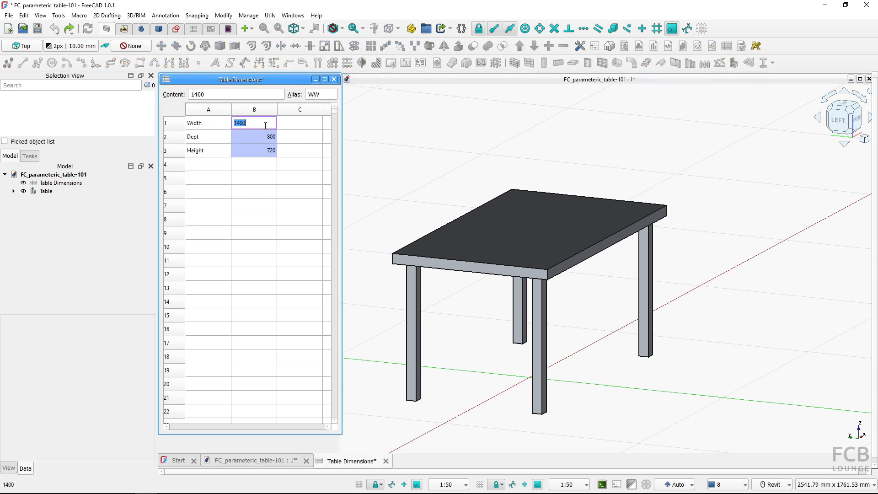
{"action": "type", "text": "1800"}
{"action": "key", "text": "Return"}
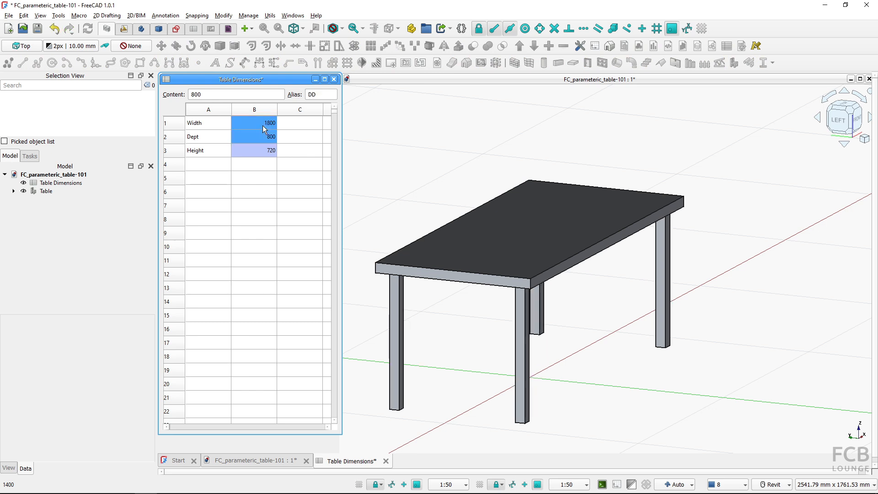
{"action": "middle_click_drag", "start_coordinate": [532, 295], "coordinate": [574, 343], "text": "shift"}
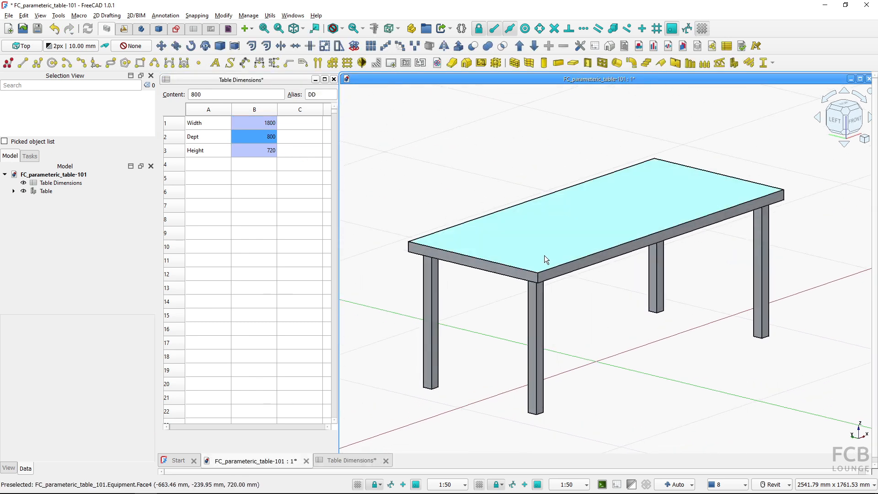
{"action": "double_click", "coordinate": [268, 138]}
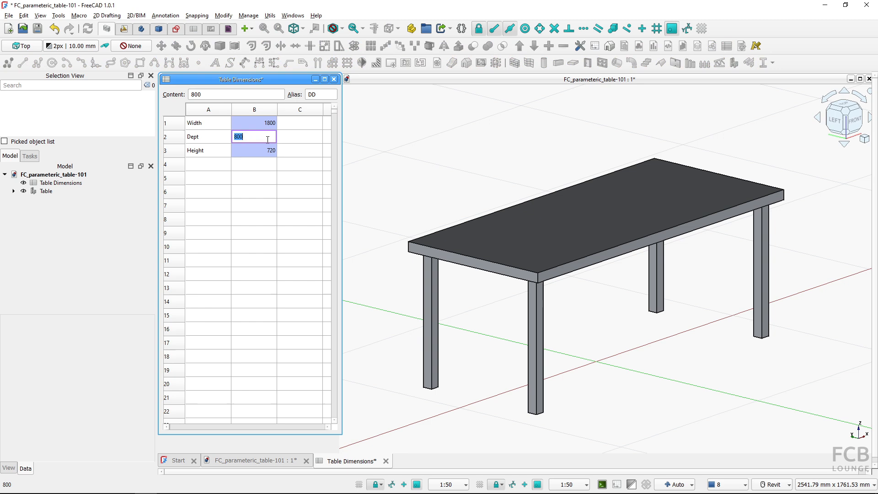
{"action": "type", "text": "9"}
{"action": "key", "text": "Return"}
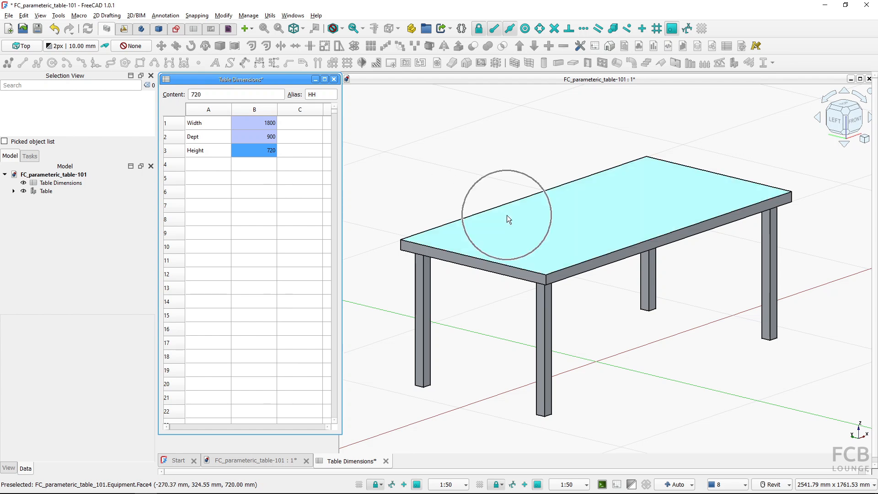
- Switch to the Part Design workbench and examine the Table object's contents in the model tree
{"action": "left_click", "coordinate": [146, 31]}
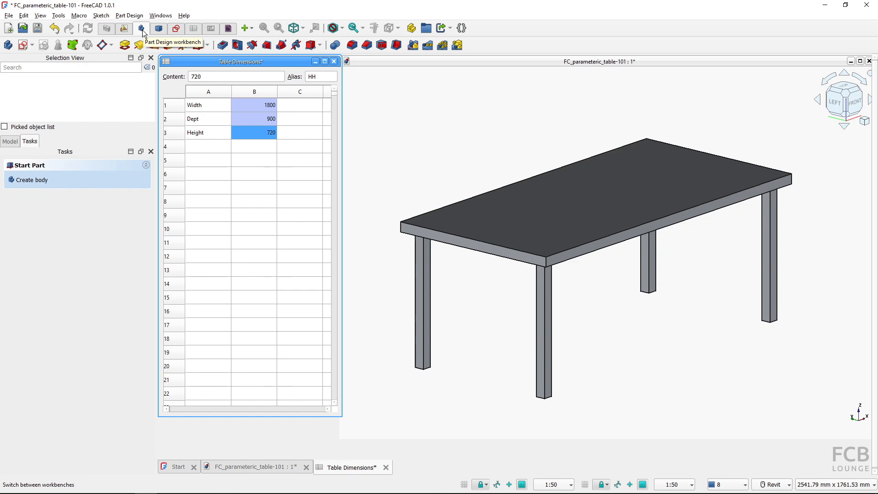
{"action": "left_click", "coordinate": [10, 141]}
{"action": "left_click", "coordinate": [13, 176]}
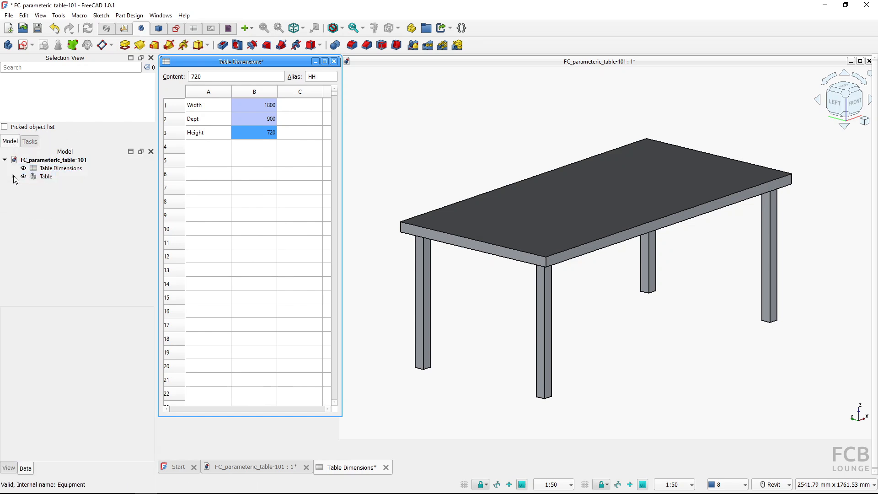
{"action": "left_click", "coordinate": [54, 185]}
{"action": "key", "text": "ctrl"}
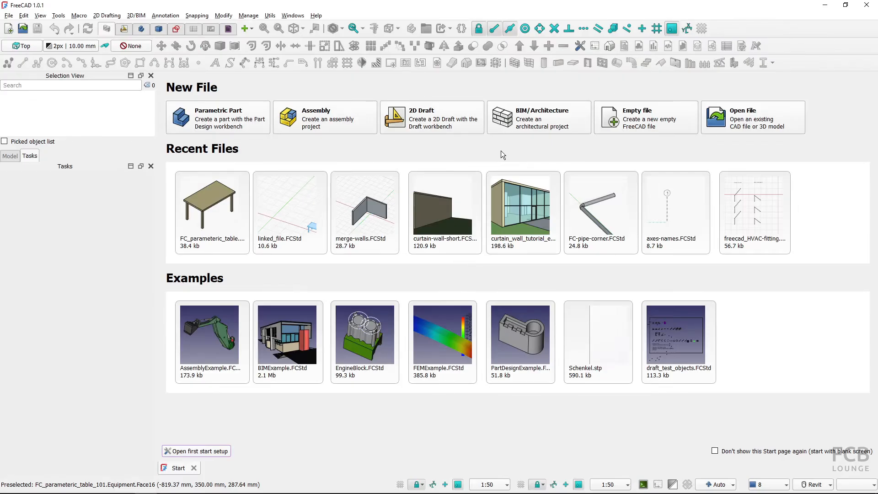
- Create a new empty file and add a body to it in the Part Design workbench
{"action": "left_click", "coordinate": [642, 128]}
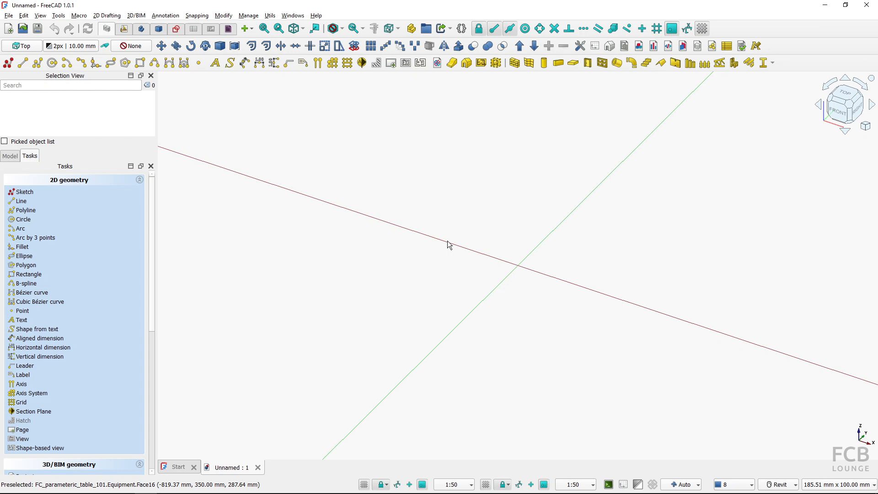
{"action": "left_click", "coordinate": [142, 29]}
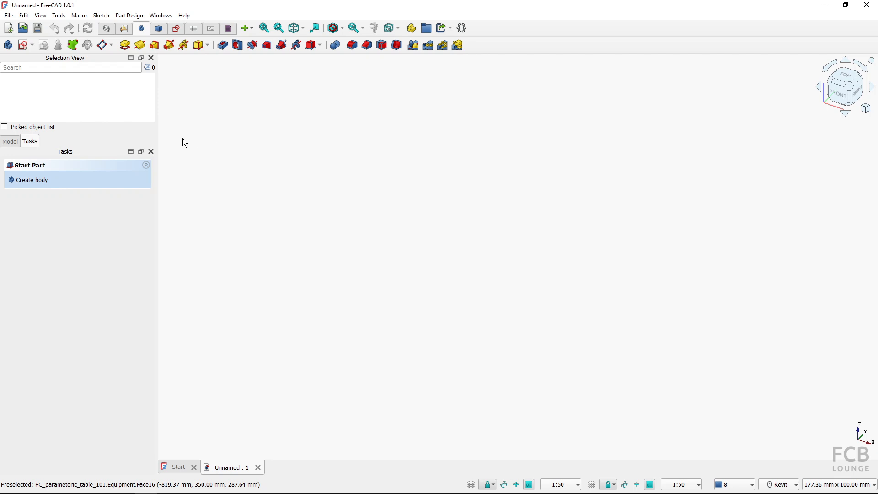
{"action": "left_click", "coordinate": [9, 46]}
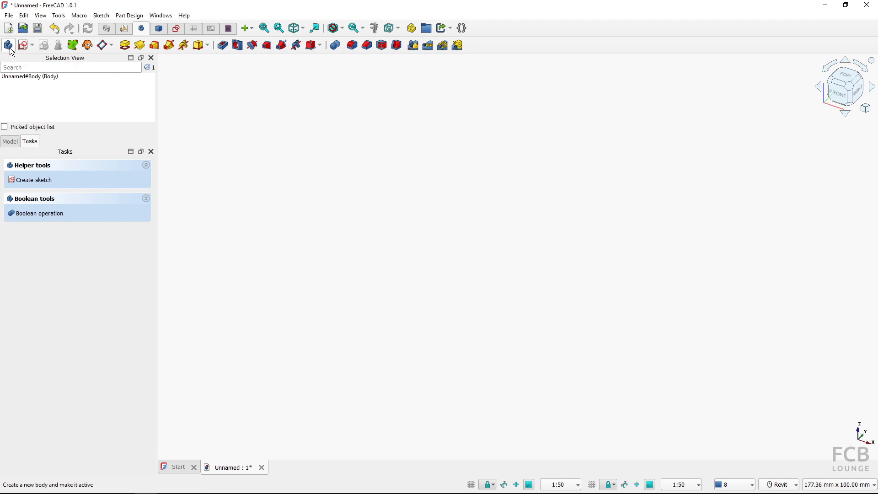
{"action": "left_click", "coordinate": [11, 142]}
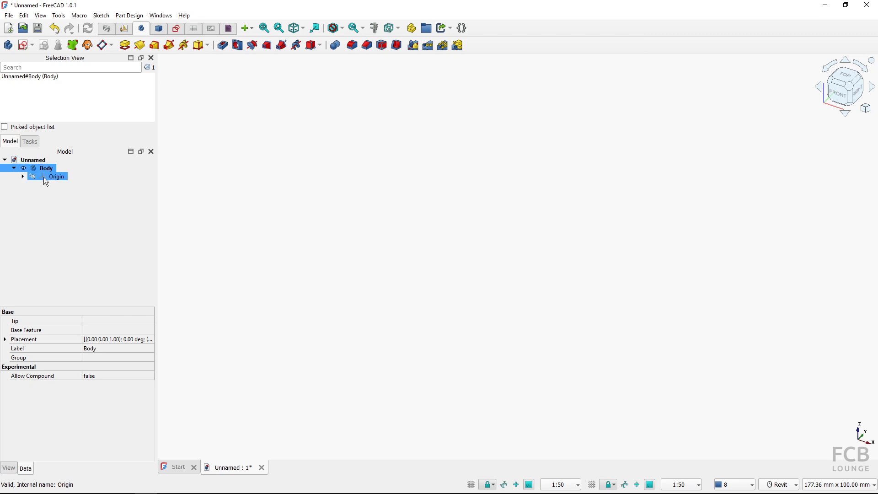
{"action": "left_click", "coordinate": [56, 191]}
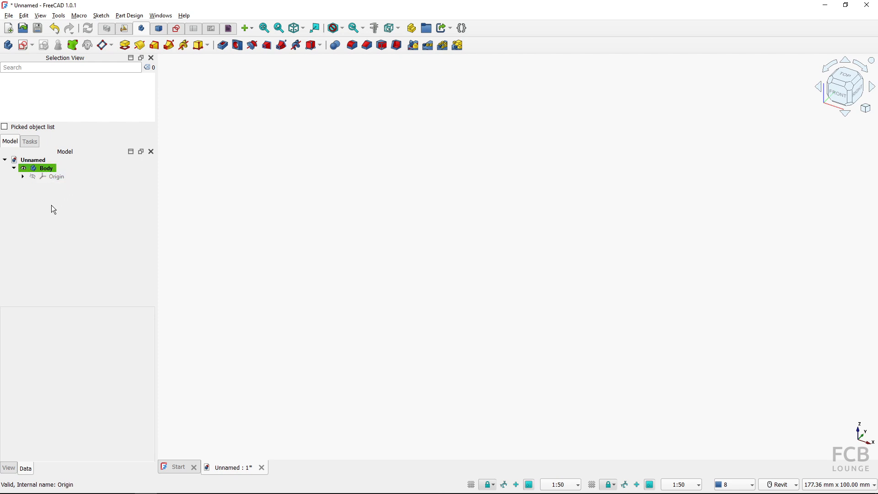
{"action": "left_click", "coordinate": [50, 185]}
- Deactivate the body and make it the active body again
{"action": "right_click", "coordinate": [48, 171]}
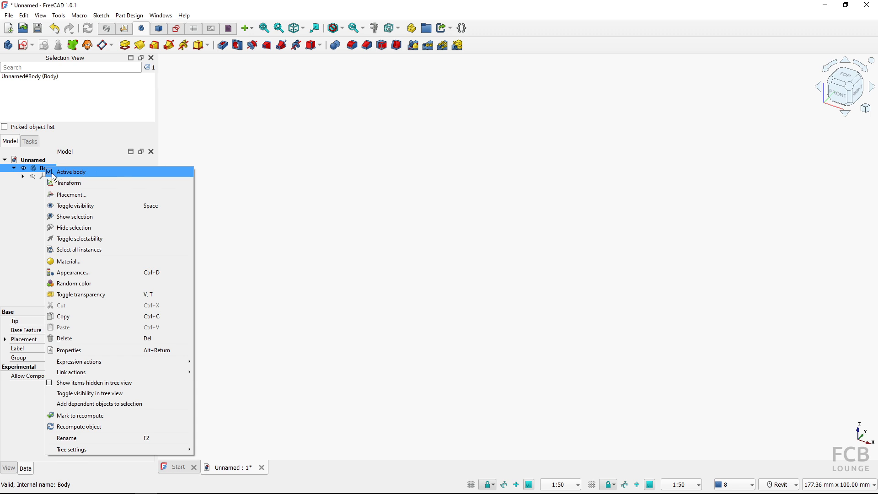
{"action": "left_click", "coordinate": [58, 173]}
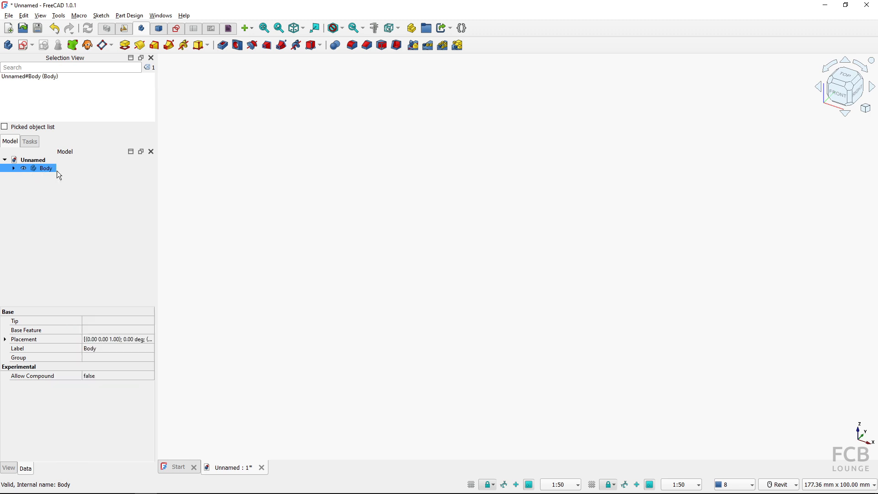
{"action": "left_click", "coordinate": [39, 227]}
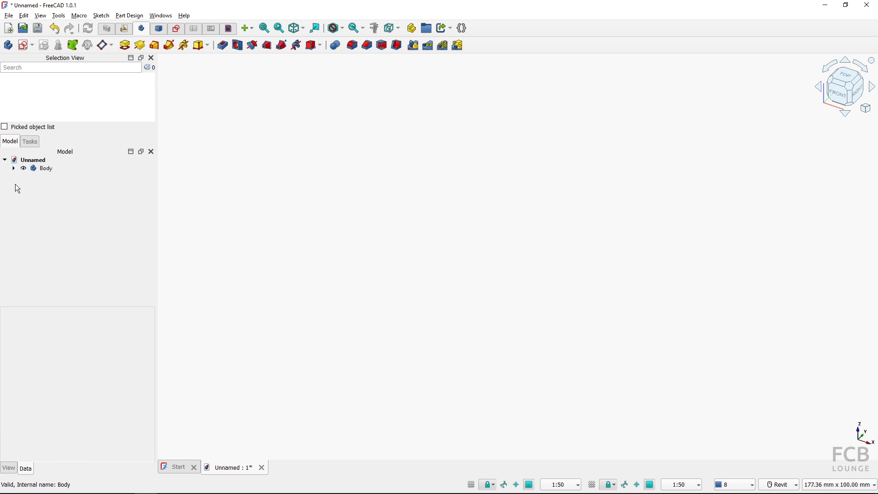
{"action": "left_click", "coordinate": [45, 171]}
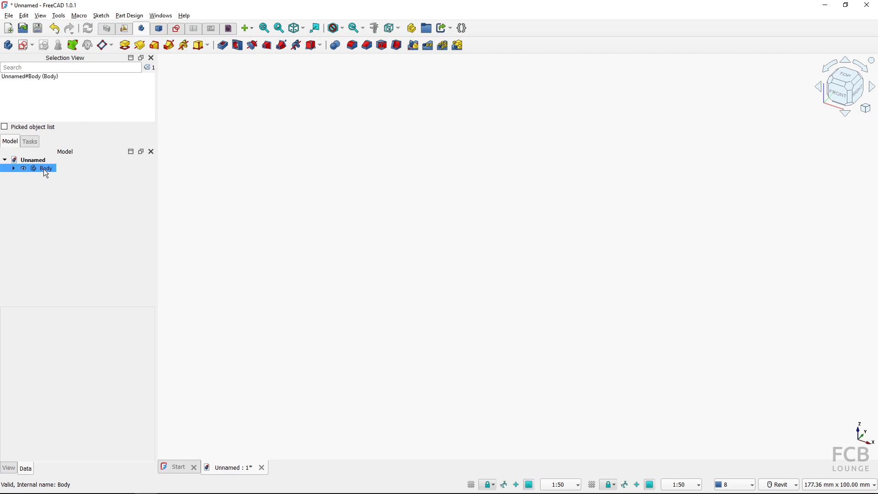
{"action": "right_click", "coordinate": [44, 171]}
{"action": "left_click", "coordinate": [59, 174]}
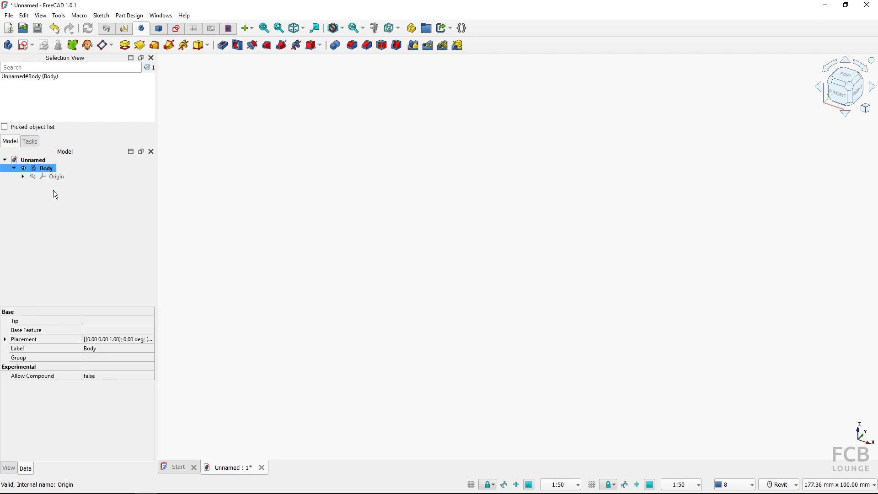
{"action": "left_click", "coordinate": [54, 194]}
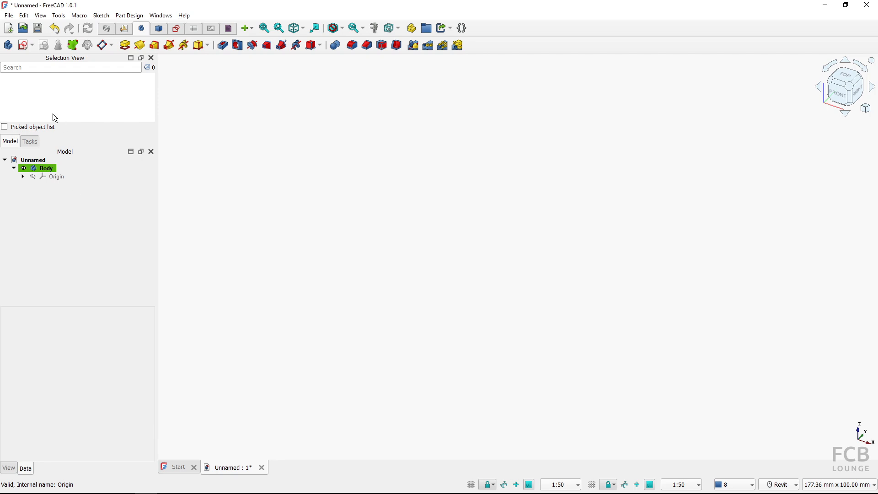
- Start a sketch on the XY plane and draw a rectangle about 70 by 40 mm enclosing the origin
{"action": "left_click", "coordinate": [24, 46]}
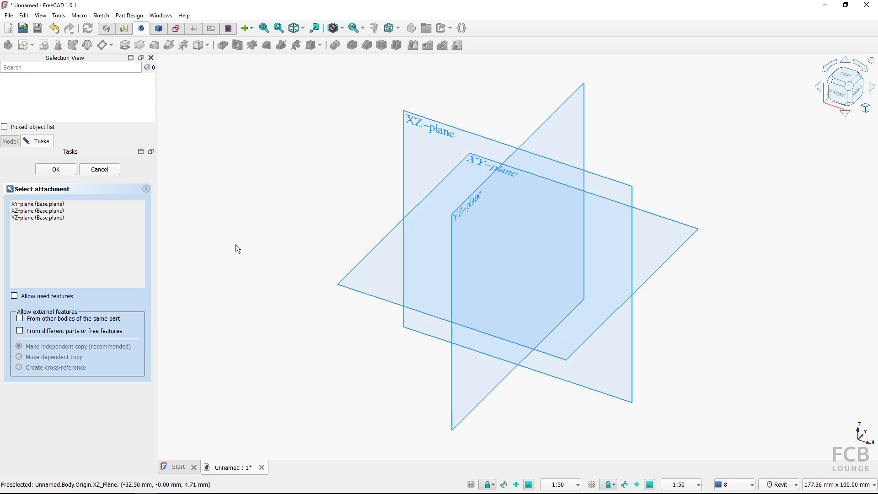
{"action": "left_click", "coordinate": [347, 281]}
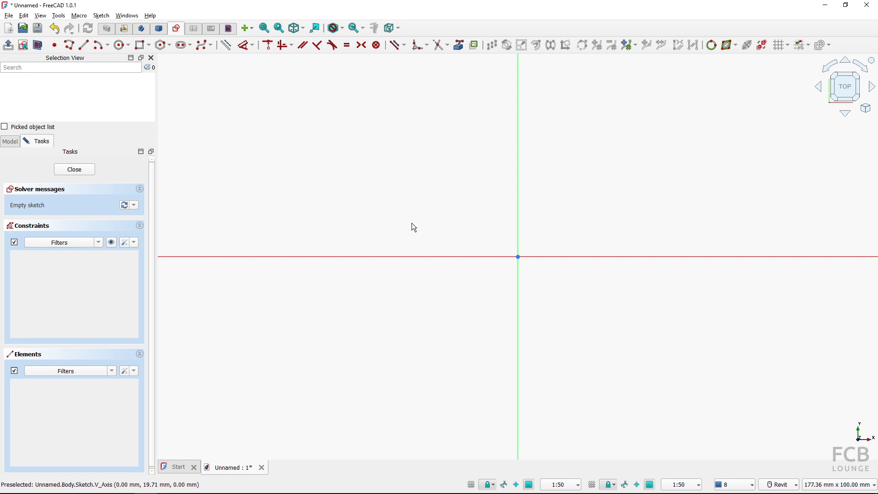
{"action": "left_click", "coordinate": [140, 45]}
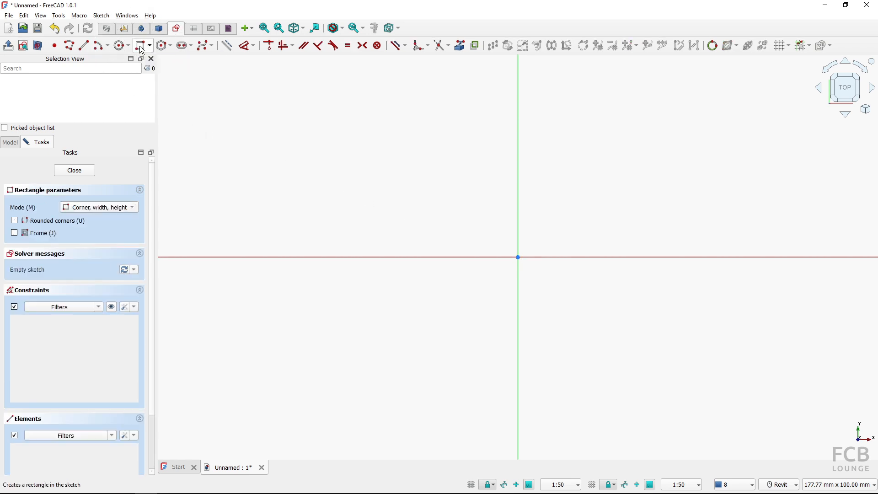
{"action": "left_click", "coordinate": [418, 193]}
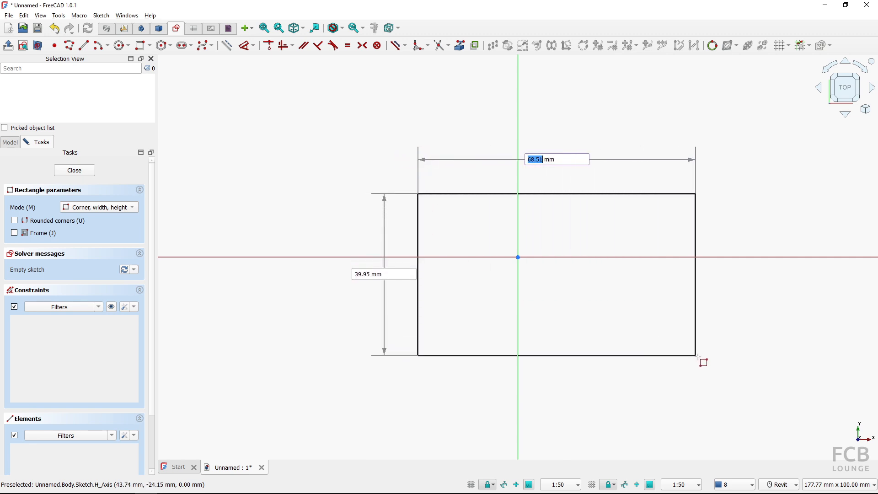
{"action": "left_click", "coordinate": [701, 358]}
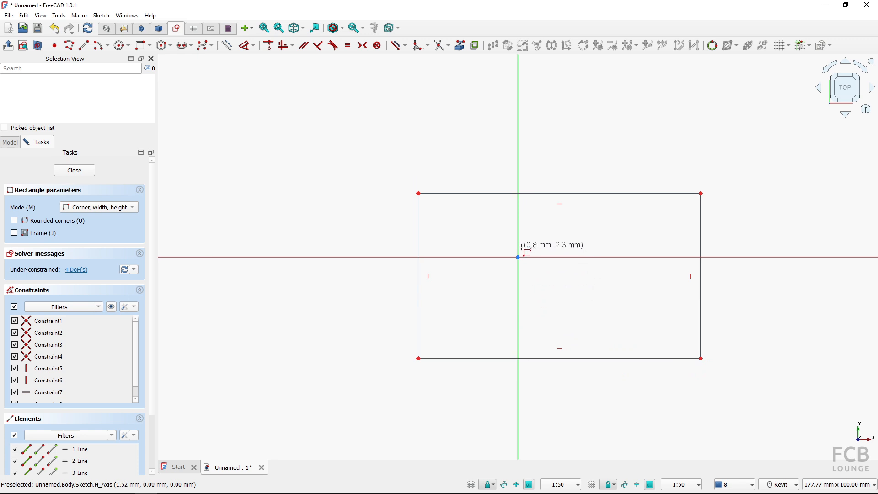
{"action": "key", "text": "Escape"}
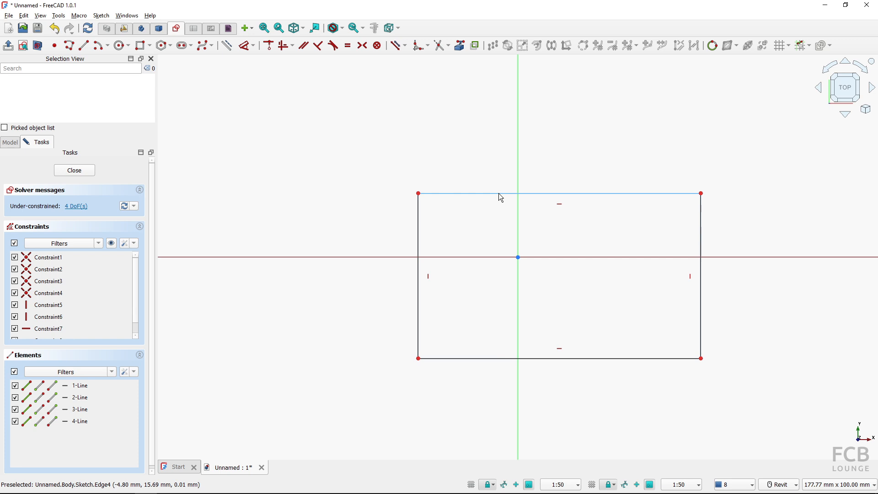
- Enlarge the rectangle by its upper and left edges and constrain its top-left and bottom-right corners symmetric about the origin
{"action": "left_click_drag", "start_coordinate": [499, 196], "coordinate": [497, 156]}
{"action": "left_click_drag", "start_coordinate": [417, 222], "coordinate": [370, 219]}
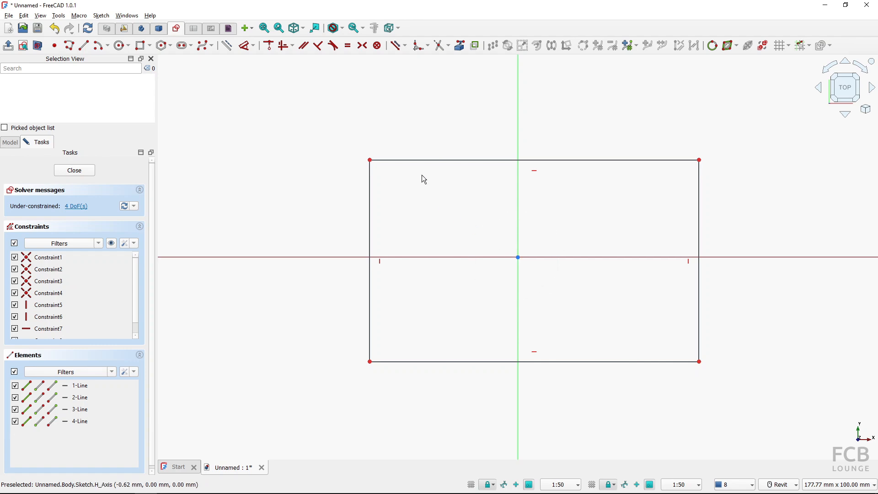
{"action": "left_click", "coordinate": [365, 47]}
{"action": "left_click", "coordinate": [369, 160]}
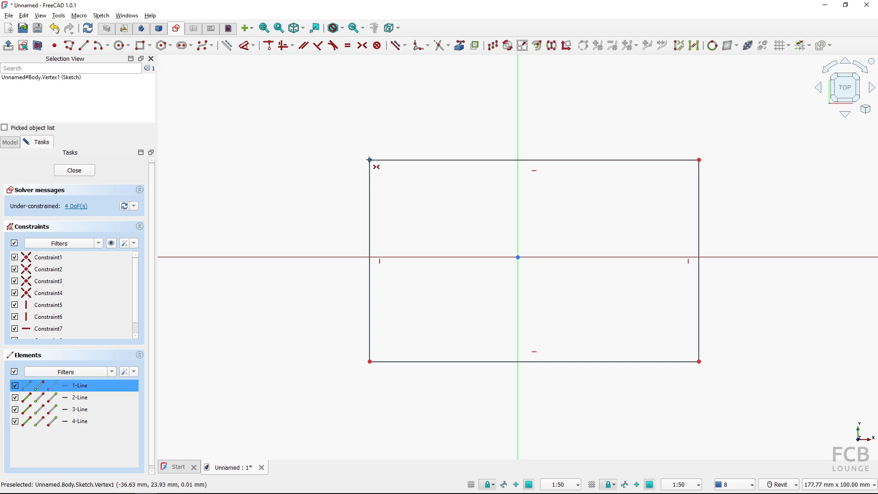
{"action": "left_click", "coordinate": [699, 362]}
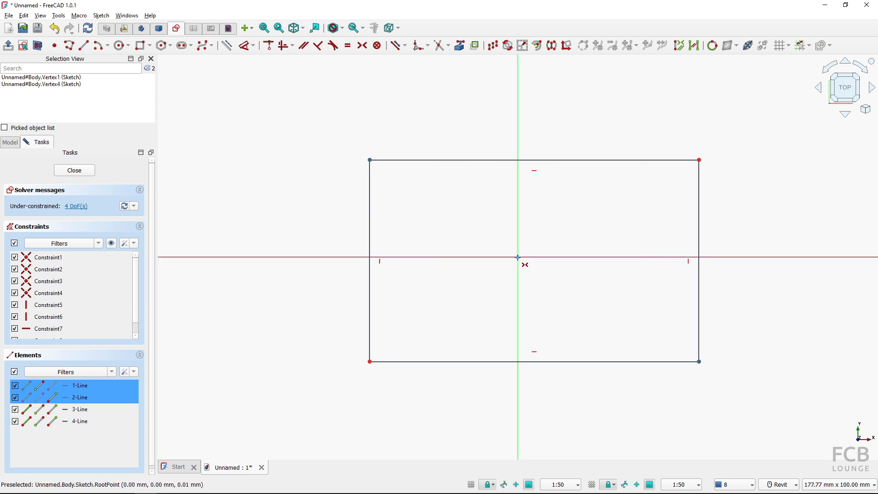
{"action": "left_click", "coordinate": [518, 257]}
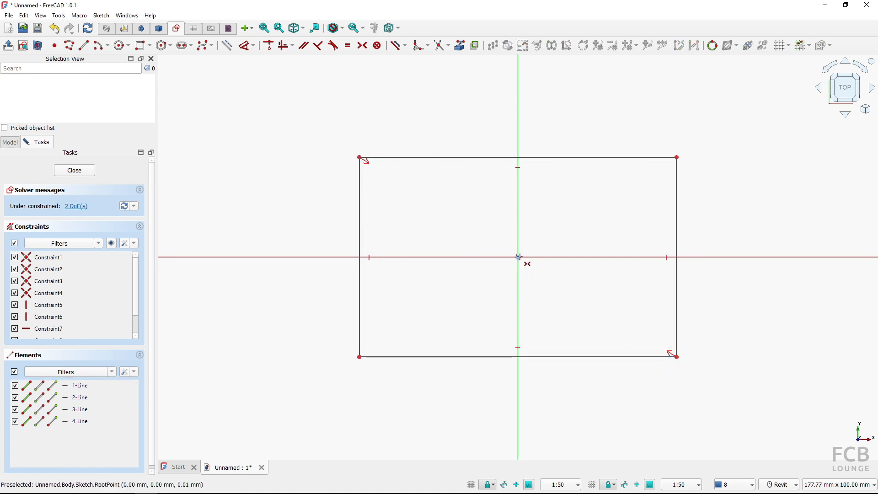
{"action": "key", "text": "Escape"}
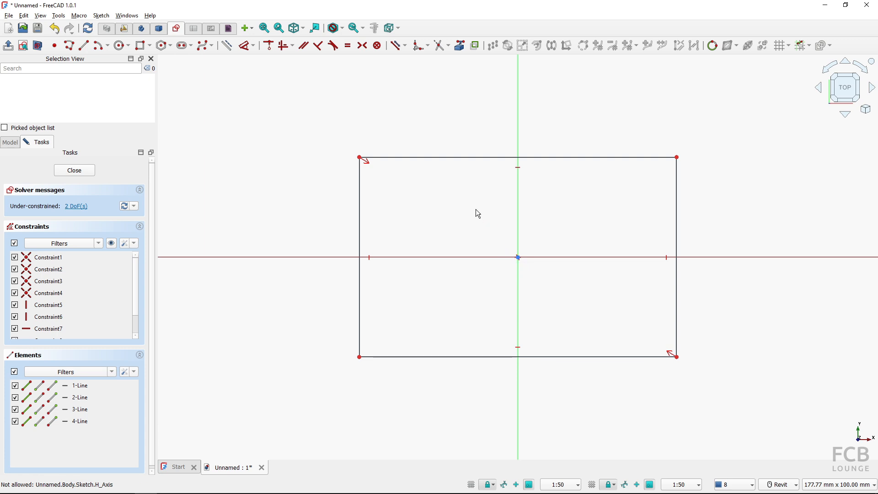
- Stretch the symmetric rectangle by its edges to about 140 mm wide and 40 mm high
{"action": "mouse_move", "coordinate": [490, 157]}
{"action": "left_mouse_down"}
{"action": "mouse_move", "coordinate": [496, 211]}
{"action": "mouse_move", "coordinate": [490, 144]}
{"action": "left_mouse_up"}
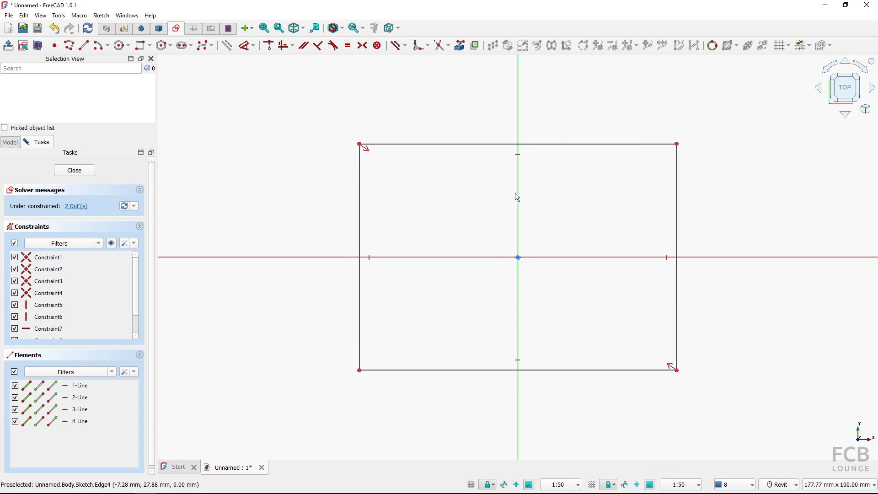
{"action": "left_click_drag", "start_coordinate": [360, 227], "coordinate": [235, 241]}
{"action": "left_click_drag", "start_coordinate": [343, 145], "coordinate": [348, 177]}
{"action": "left_click", "coordinate": [519, 257]}
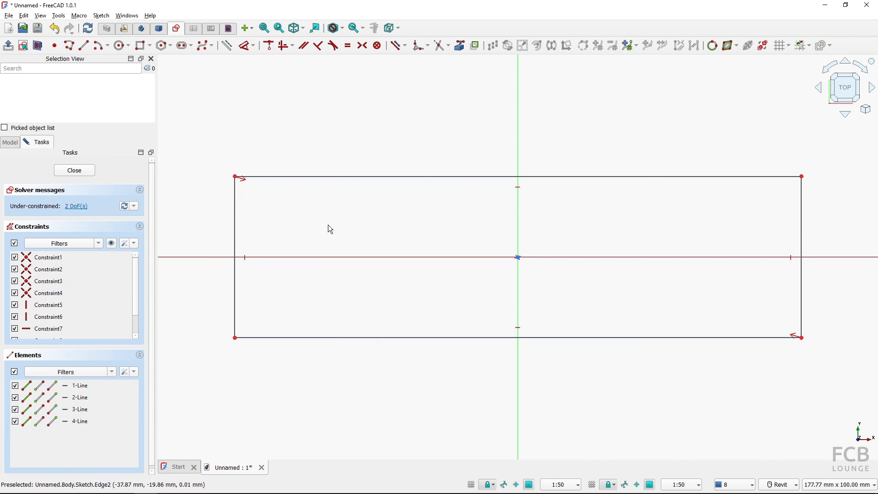
- Dimension the rectangle's top edge and set its width to 1400 mm
{"action": "left_click", "coordinate": [349, 176]}
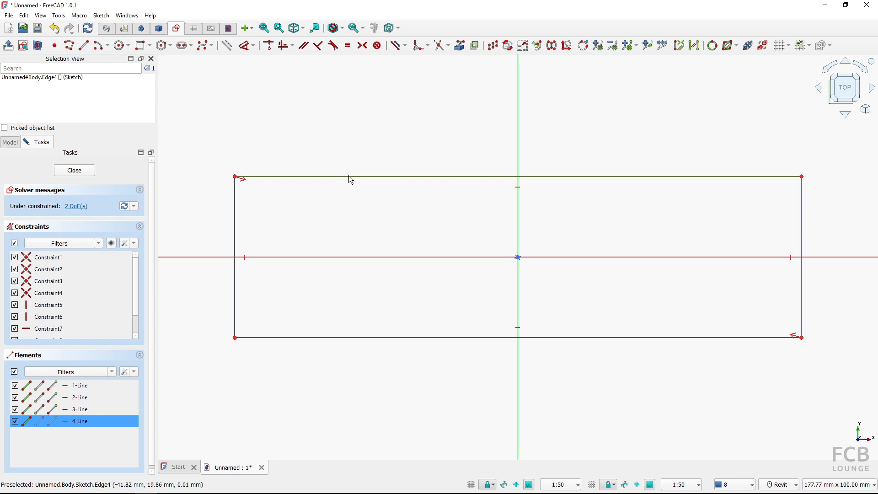
{"action": "left_click", "coordinate": [246, 48]}
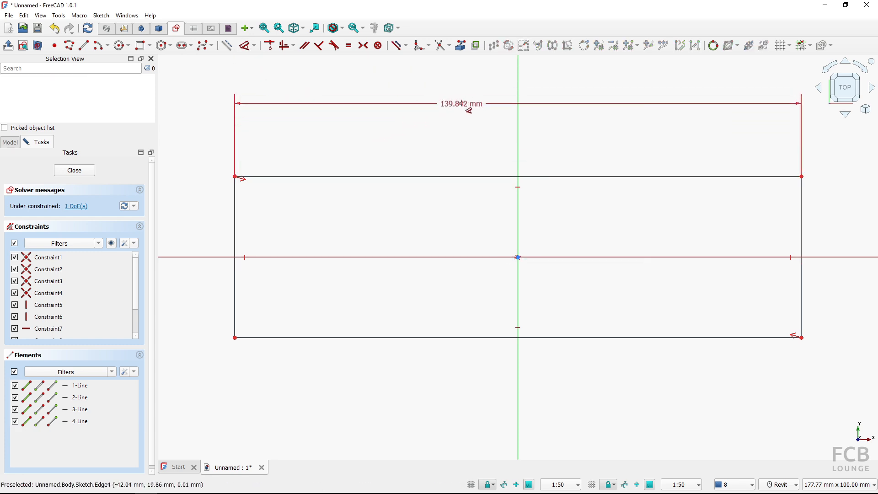
{"action": "left_click", "coordinate": [466, 108]}
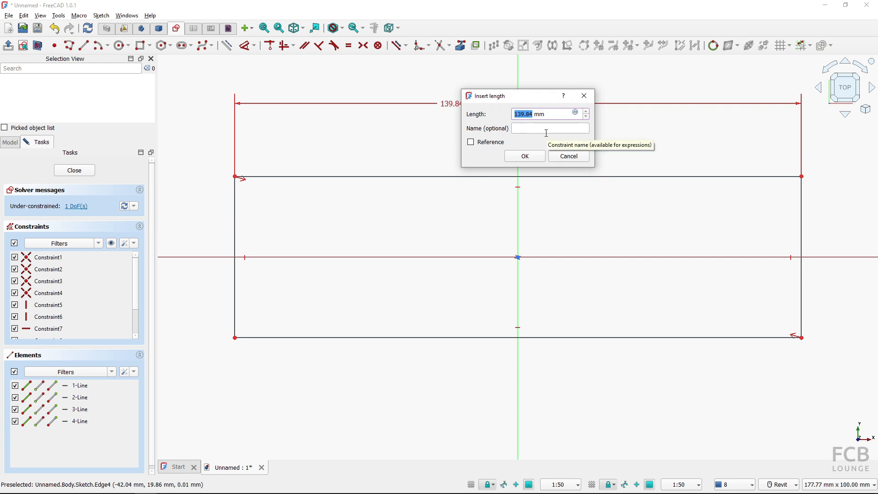
{"action": "type", "text": "1400"}
{"action": "left_click", "coordinate": [525, 156]}
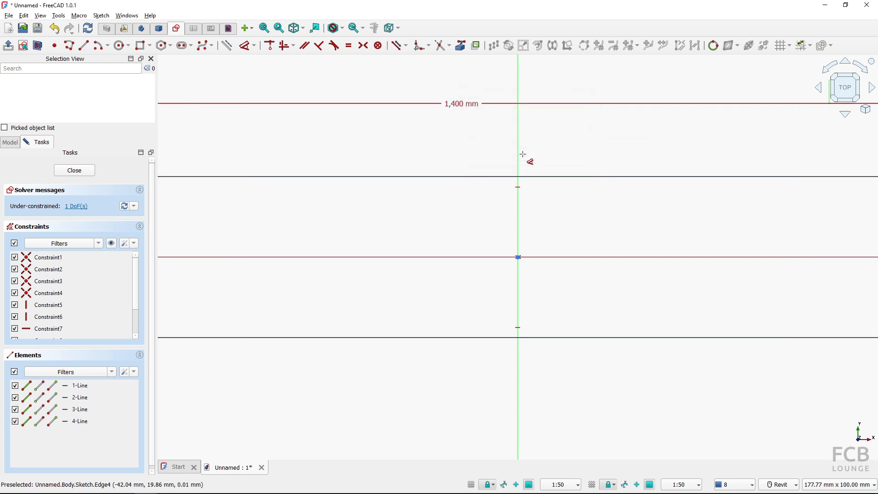
- Dimension the rectangle's left edge and set its height to 800 mm
{"action": "scroll", "coordinate": [539, 237], "scroll_direction": "down", "scroll_amount": 10}
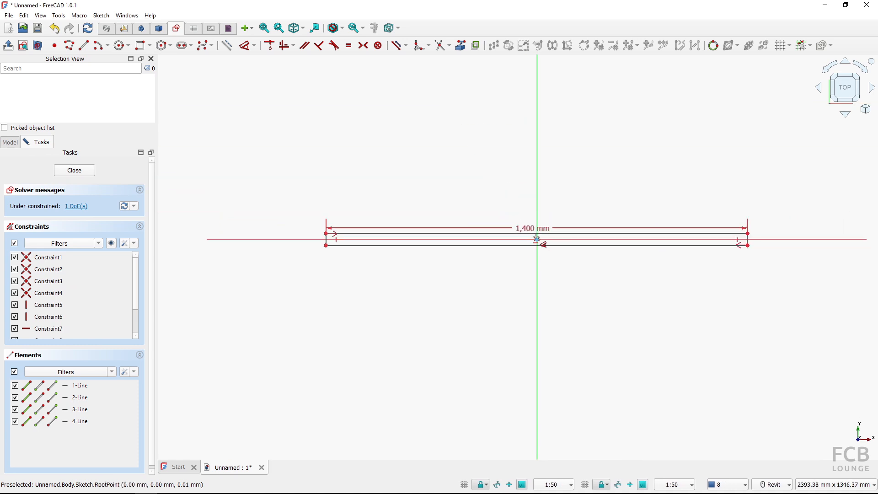
{"action": "scroll", "coordinate": [339, 249], "scroll_direction": "up", "scroll_amount": 5}
{"action": "scroll", "coordinate": [330, 245], "scroll_direction": "up", "scroll_amount": 2}
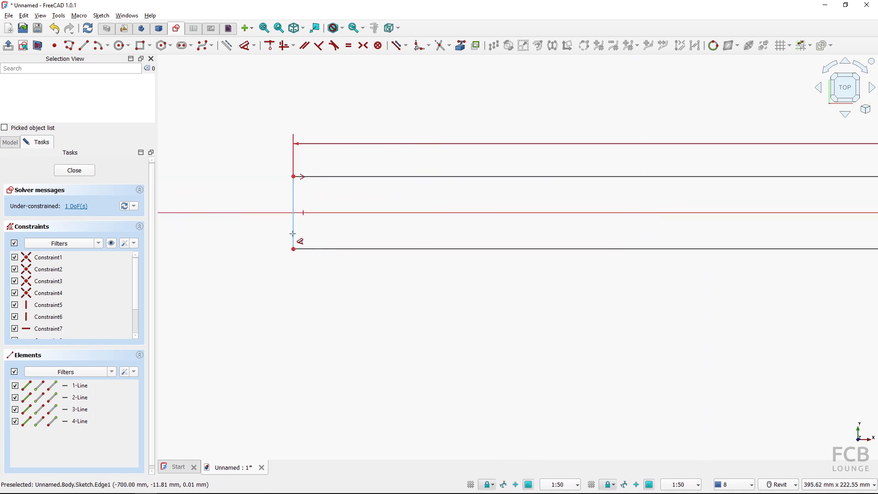
{"action": "left_click", "coordinate": [294, 240]}
{"action": "left_click", "coordinate": [236, 226]}
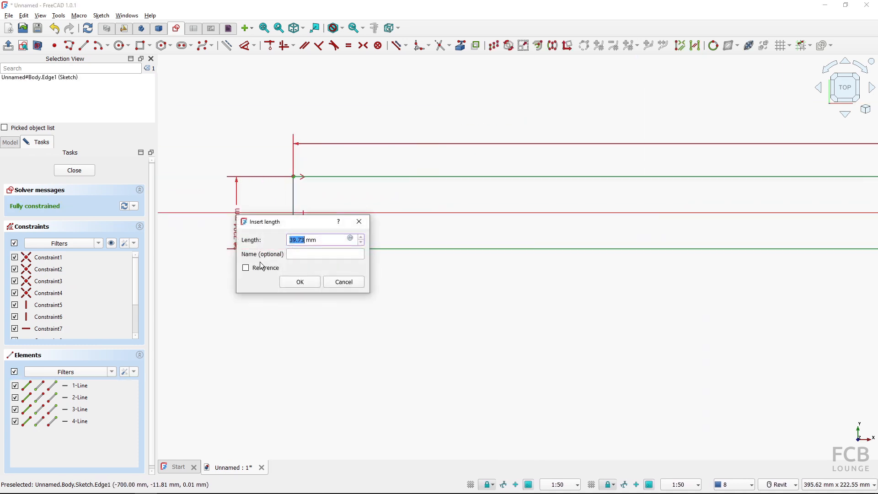
{"action": "type", "text": "8000"}
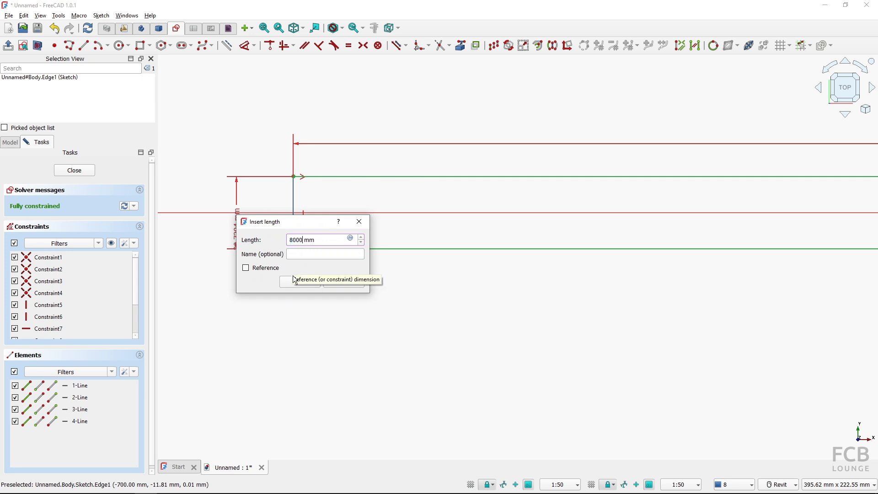
{"action": "left_click", "coordinate": [298, 279]}
- Move the width and height dimension labels farther outside the rectangle
{"action": "scroll", "coordinate": [312, 288], "scroll_direction": "down", "scroll_amount": 4}
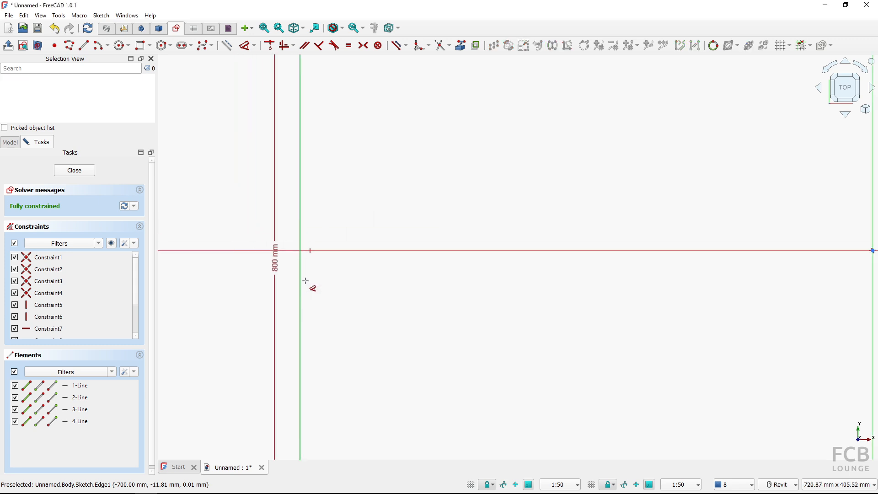
{"action": "scroll", "coordinate": [328, 283], "scroll_direction": "down", "scroll_amount": 2}
{"action": "scroll", "coordinate": [370, 254], "scroll_direction": "up", "scroll_amount": 1}
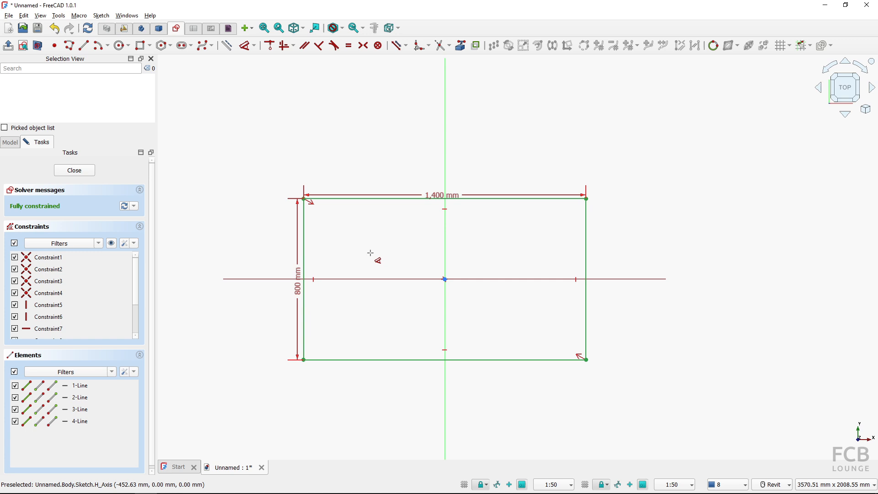
{"action": "left_click_drag", "start_coordinate": [436, 196], "coordinate": [427, 192]}
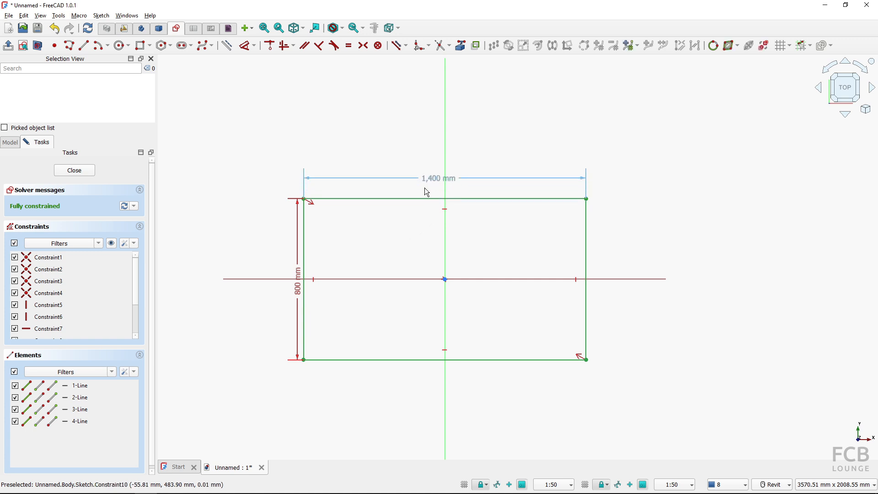
{"action": "left_click_drag", "start_coordinate": [299, 274], "coordinate": [271, 278]}
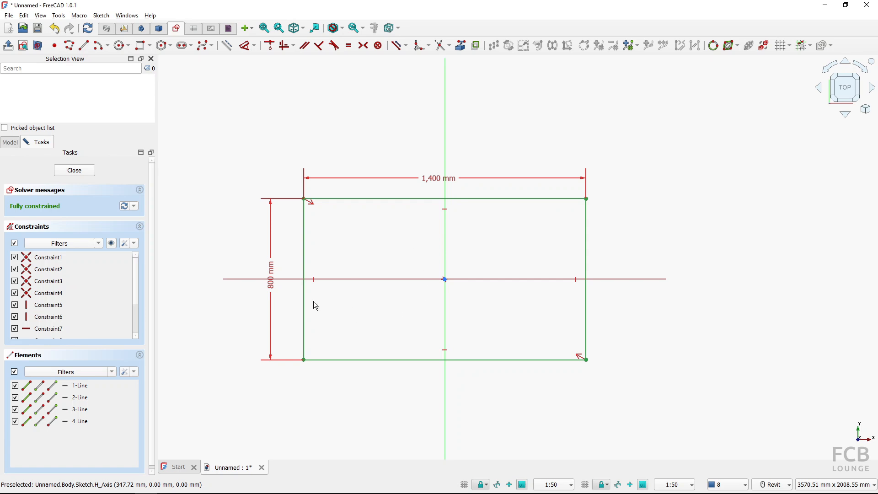
- Close the tabletop sketch and fit it in the view, briefly reopening the sketch for a check before leaving it
{"action": "left_click", "coordinate": [73, 173]}
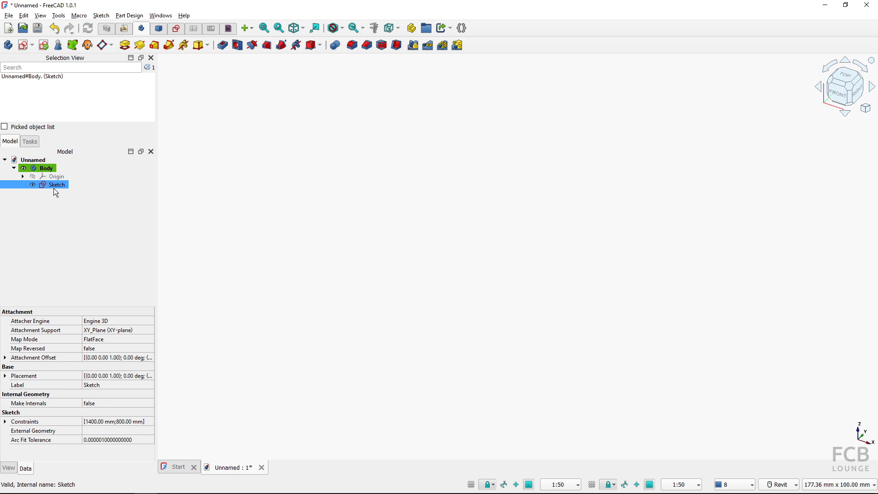
{"action": "left_click", "coordinate": [264, 32]}
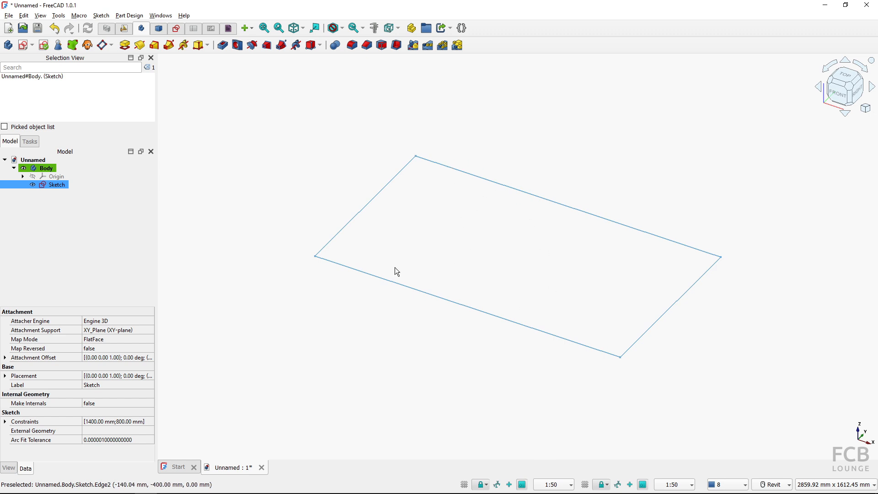
{"action": "double_click", "coordinate": [56, 187]}
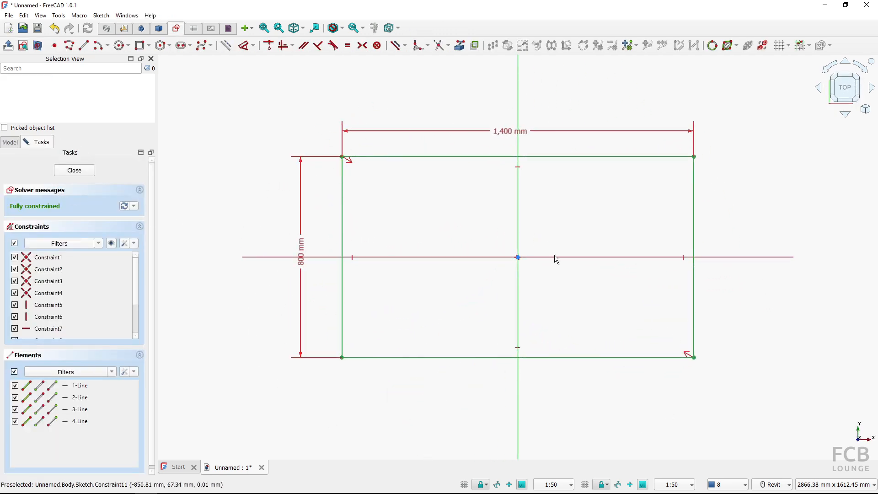
{"action": "left_click", "coordinate": [75, 172]}
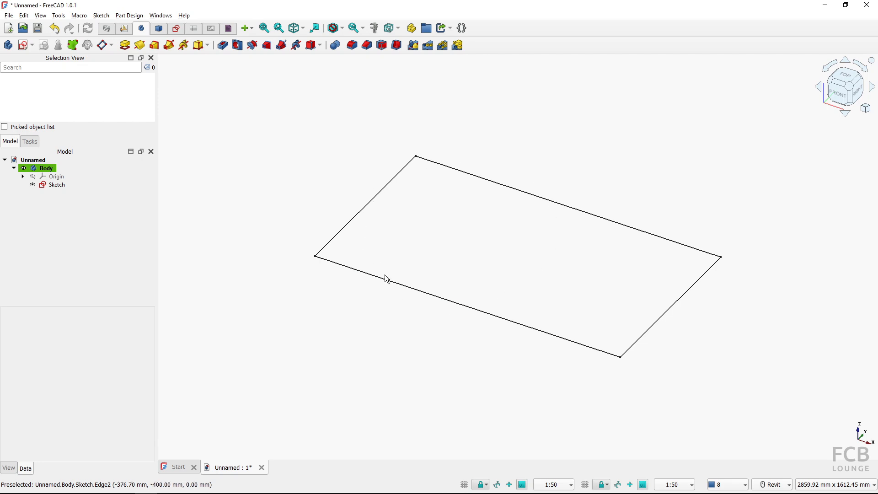
- Pad the tabletop sketch 50 mm in the reversed direction
{"action": "left_click", "coordinate": [54, 184]}
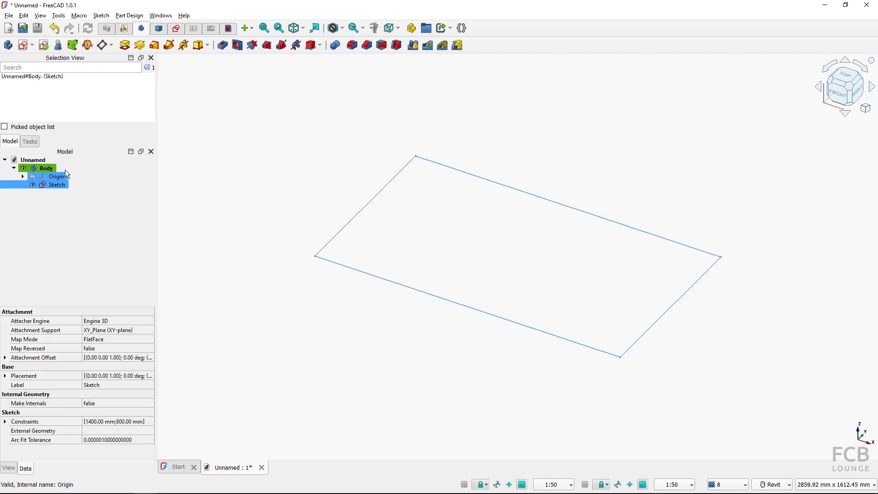
{"action": "left_click", "coordinate": [124, 45]}
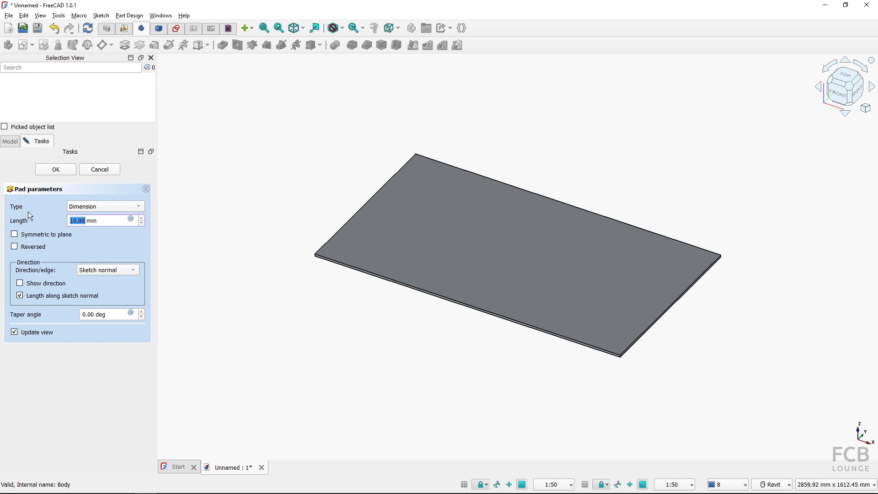
{"action": "left_click", "coordinate": [86, 223]}
{"action": "left_click_drag", "start_coordinate": [86, 221], "coordinate": [47, 219]}
{"action": "type", "text": "50"}
{"action": "left_click", "coordinate": [108, 315]}
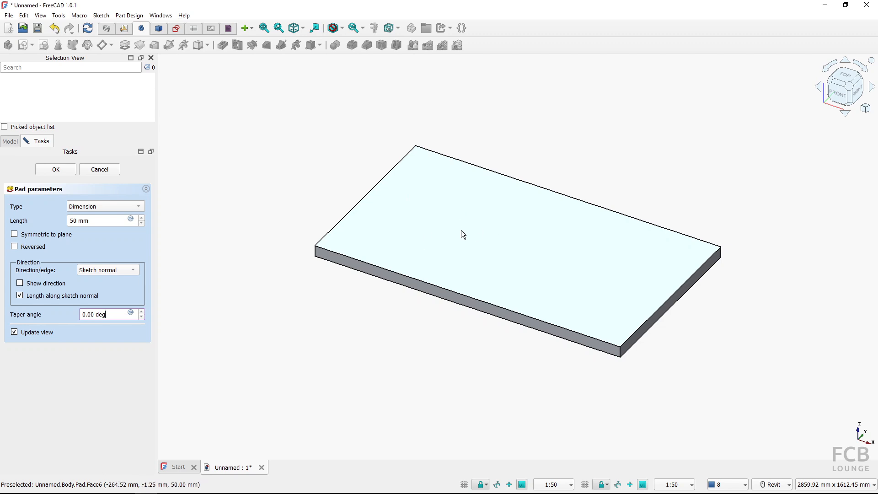
{"action": "left_click", "coordinate": [78, 223]}
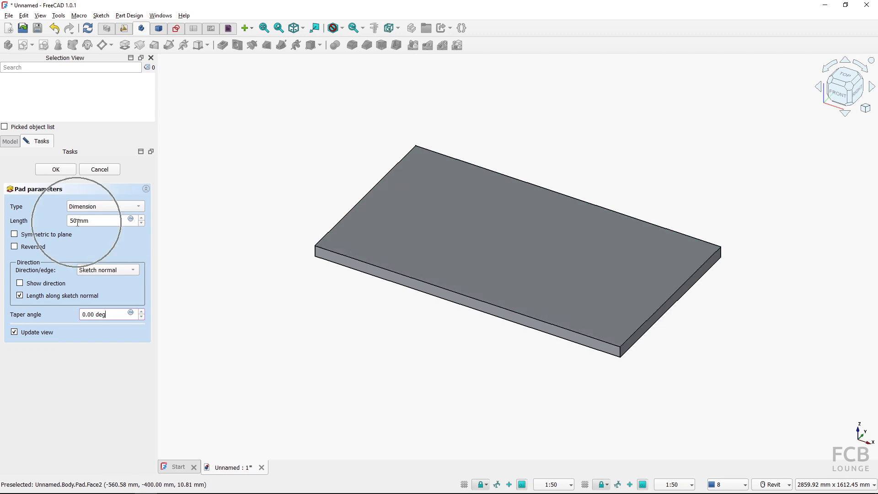
{"action": "left_click", "coordinate": [33, 250]}
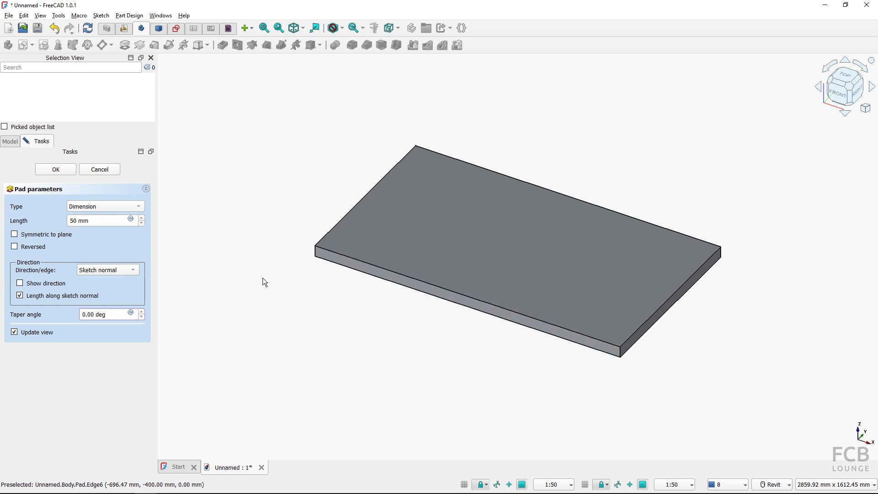
{"action": "left_click", "coordinate": [28, 248]}
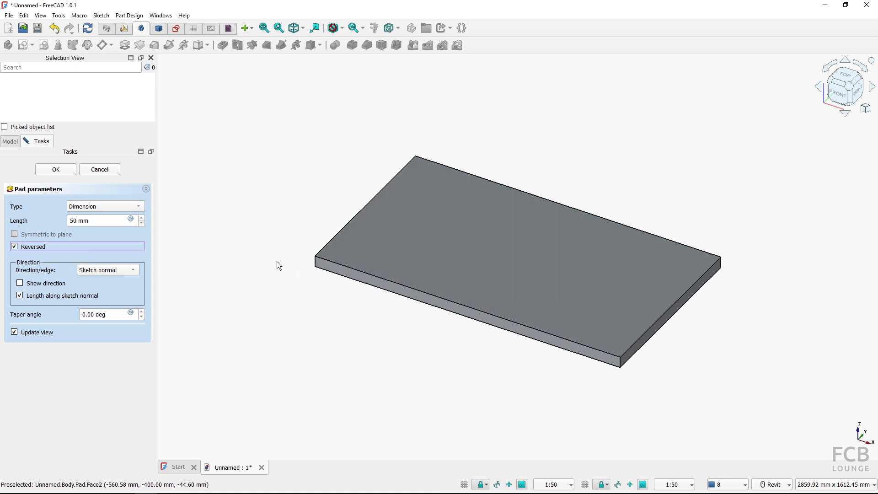
{"action": "left_click", "coordinate": [56, 171]}
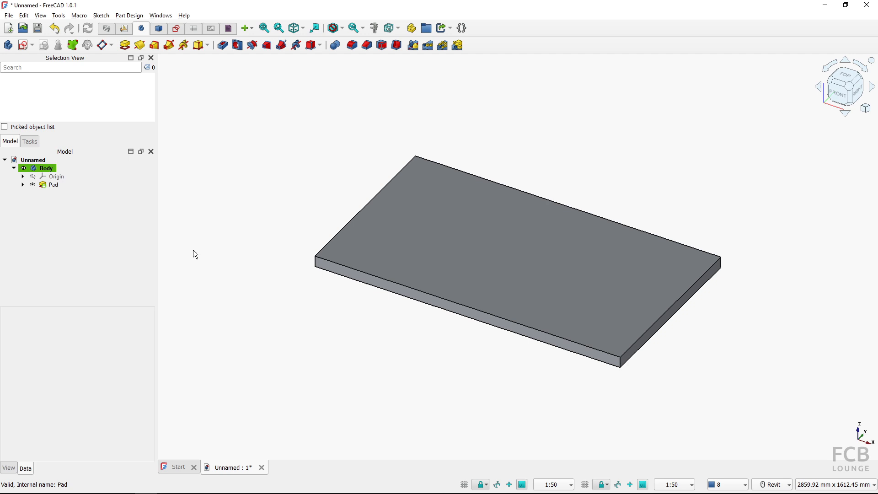
- Set the Z position of the attachment offset of the pad's sketch to 750 mm
{"action": "left_click", "coordinate": [58, 187]}
{"action": "left_click", "coordinate": [53, 185]}
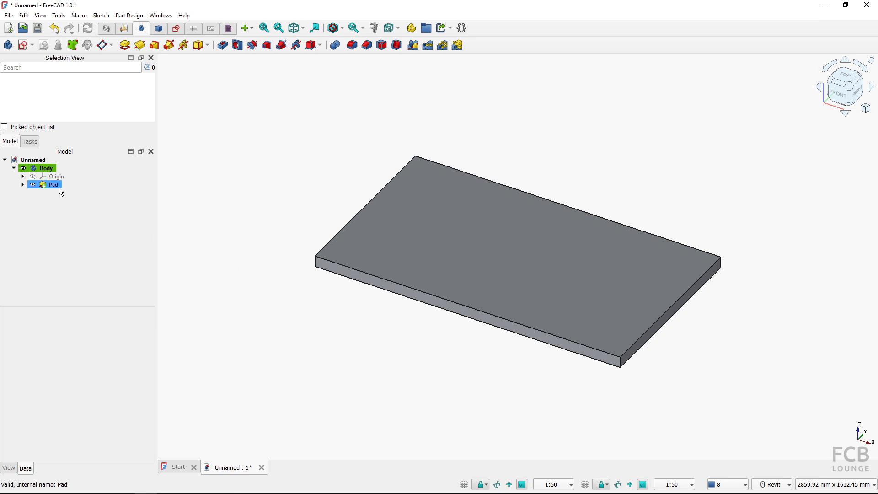
{"action": "left_click", "coordinate": [22, 185]}
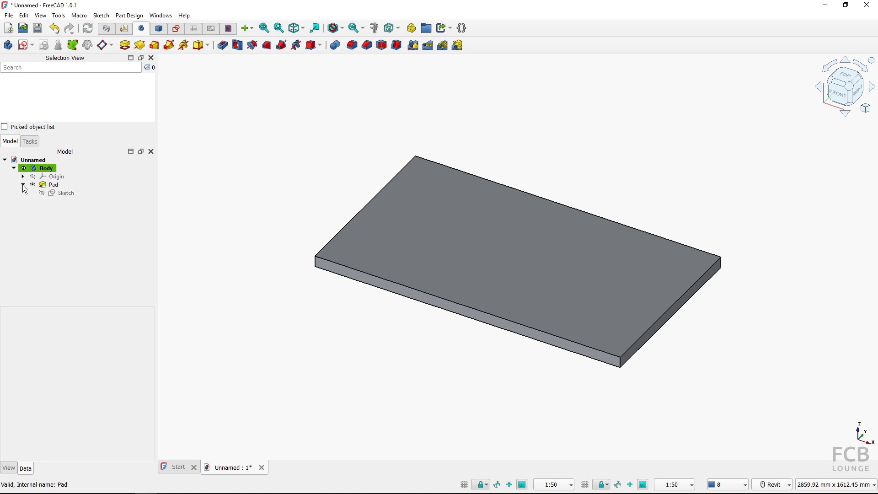
{"action": "left_click", "coordinate": [64, 197]}
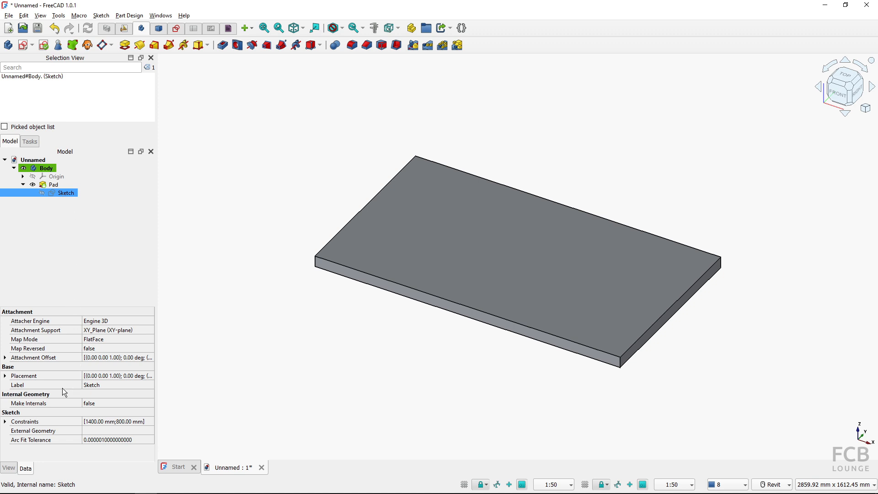
{"action": "left_click", "coordinate": [24, 473]}
{"action": "left_click", "coordinate": [24, 472]}
{"action": "left_click", "coordinate": [5, 359]}
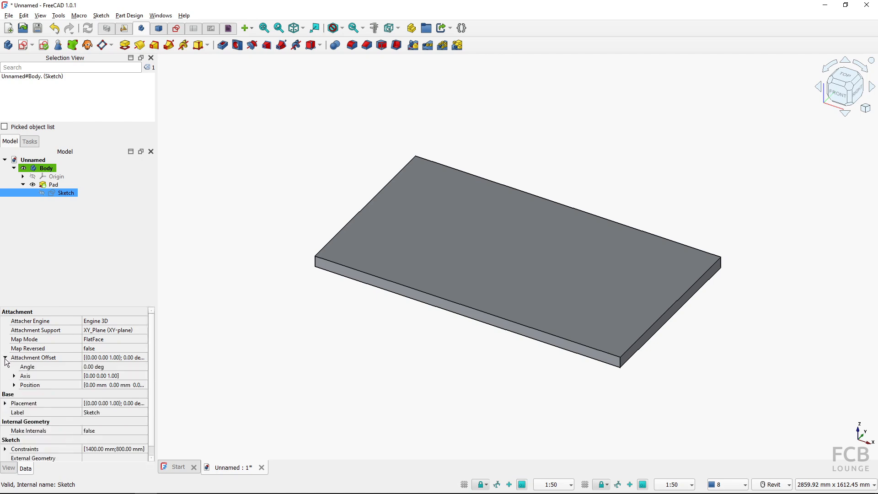
{"action": "left_click", "coordinate": [14, 385]}
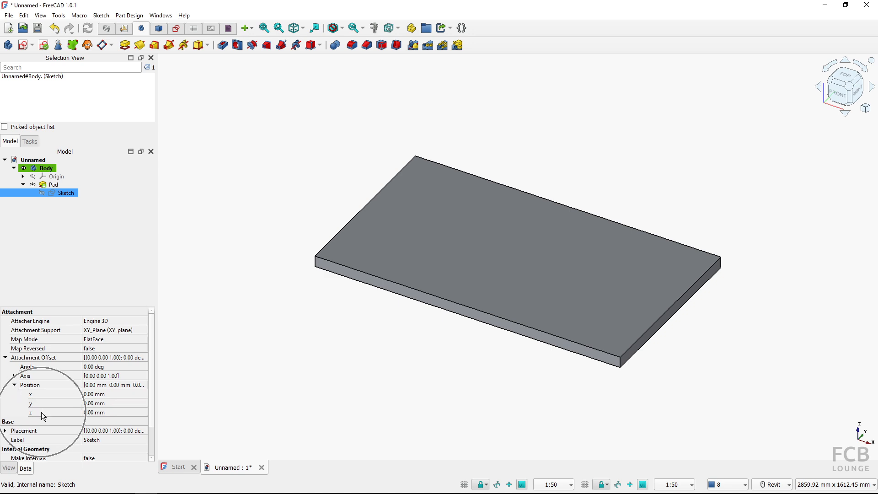
{"action": "left_click", "coordinate": [105, 413]}
{"action": "type", "text": "750"}
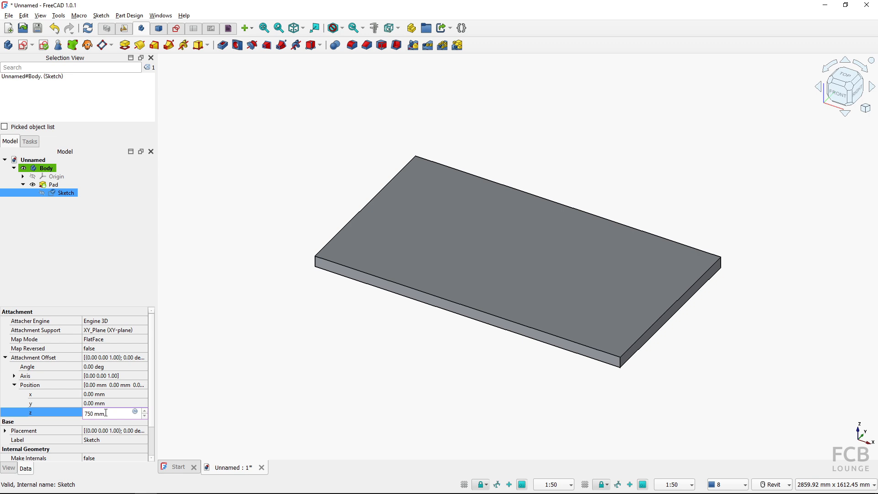
{"action": "key", "text": "Return"}
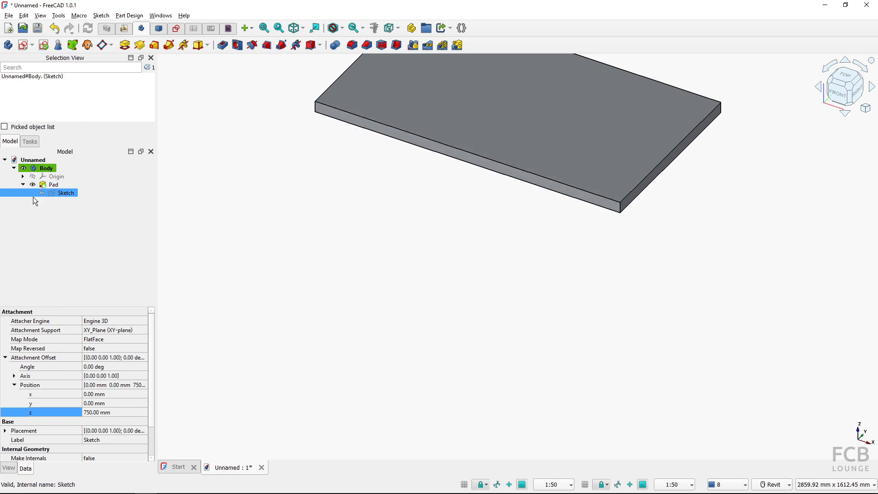
- Start a new sketch on the XY base plane in the active body
{"action": "middle_click_drag", "start_coordinate": [436, 87], "coordinate": [464, 157]}
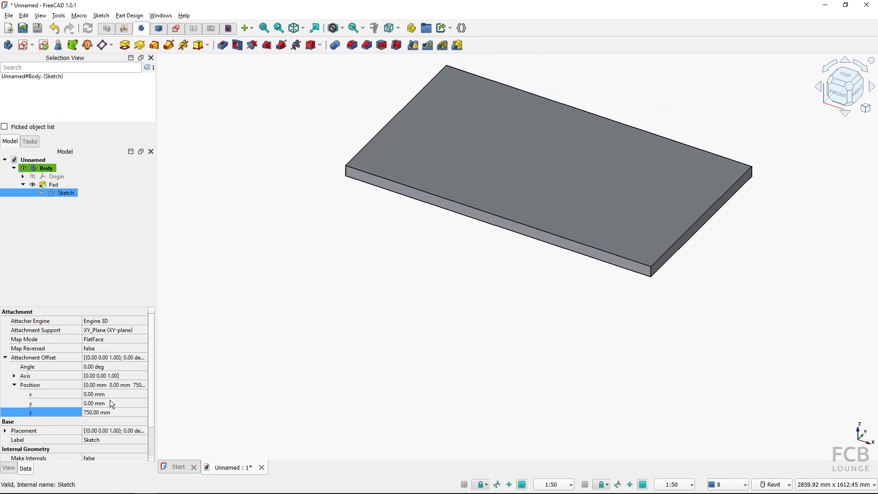
{"action": "left_click", "coordinate": [23, 184]}
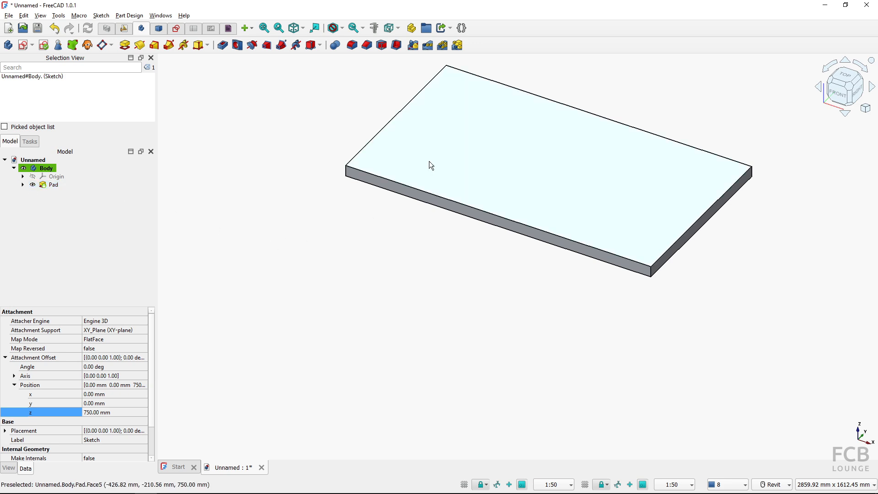
{"action": "key", "text": "ctrl"}
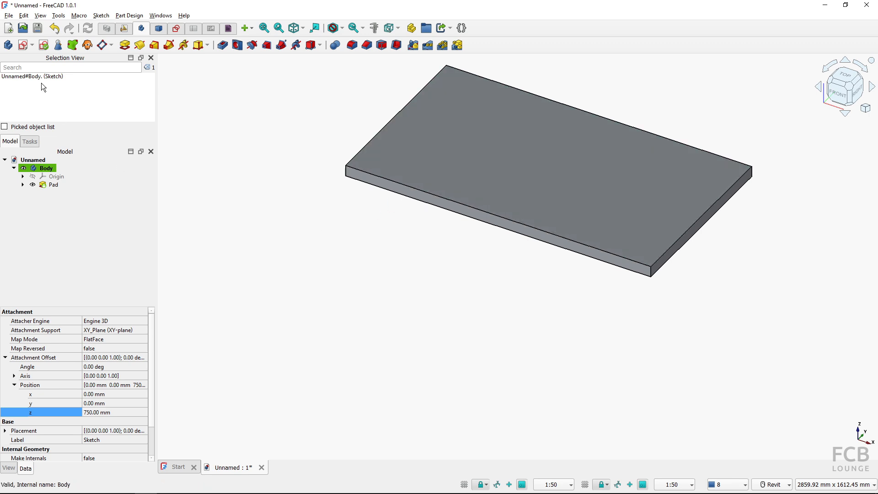
{"action": "left_click", "coordinate": [24, 46]}
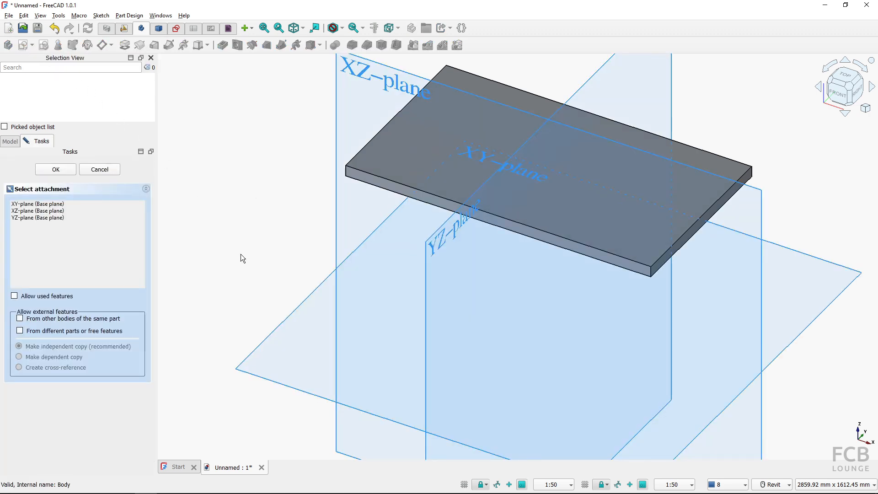
{"action": "left_click", "coordinate": [267, 339]}
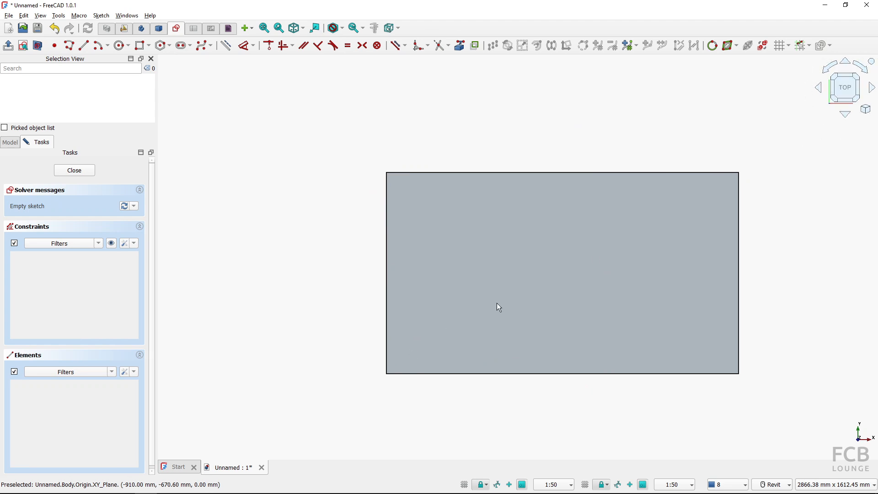
- Sketch a rectangle of about 95 by 93 mm near the tabletop's lower-left corner and turn on the sketch section view
{"action": "left_click", "coordinate": [142, 46]}
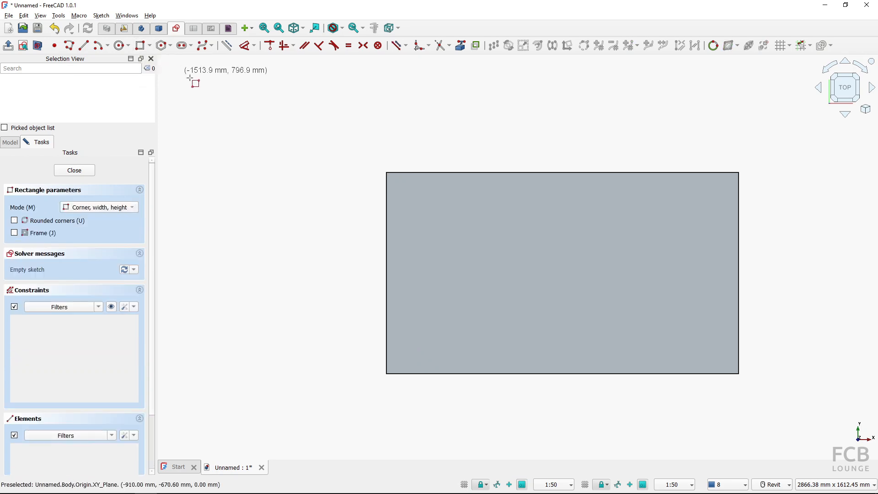
{"action": "left_click", "coordinate": [406, 354]}
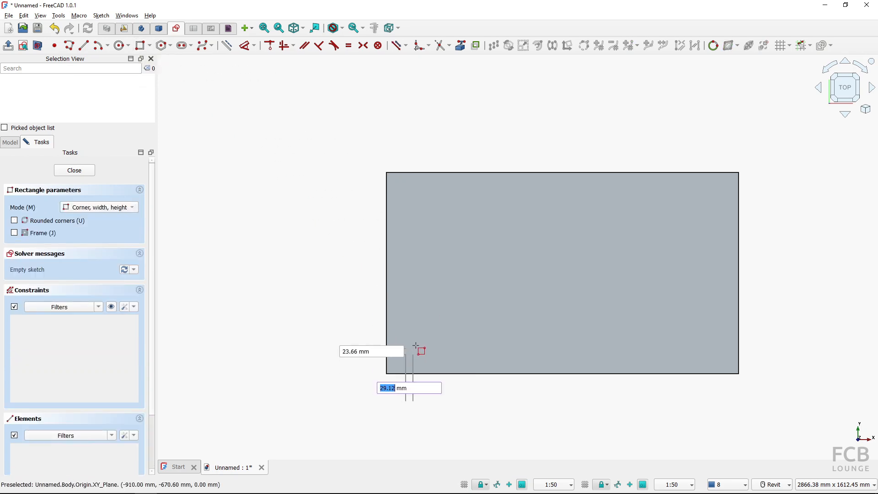
{"action": "left_click", "coordinate": [429, 330]}
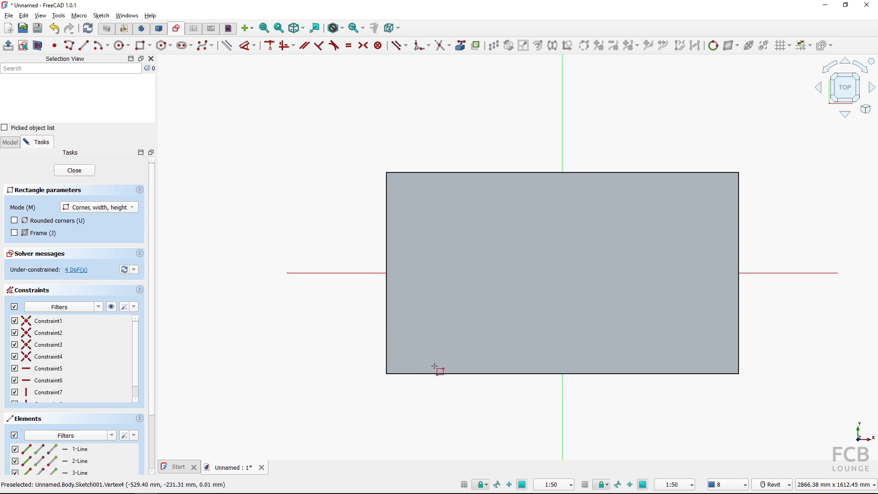
{"action": "right_click", "coordinate": [352, 328]}
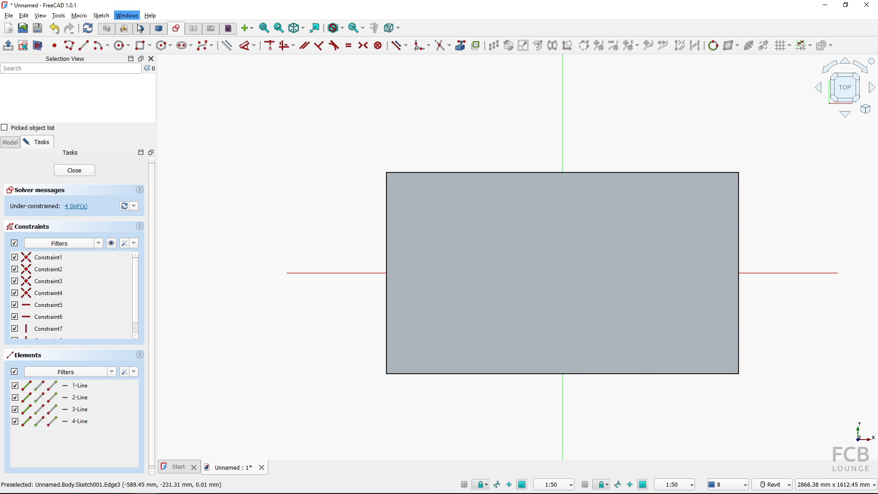
{"action": "left_click", "coordinate": [38, 47]}
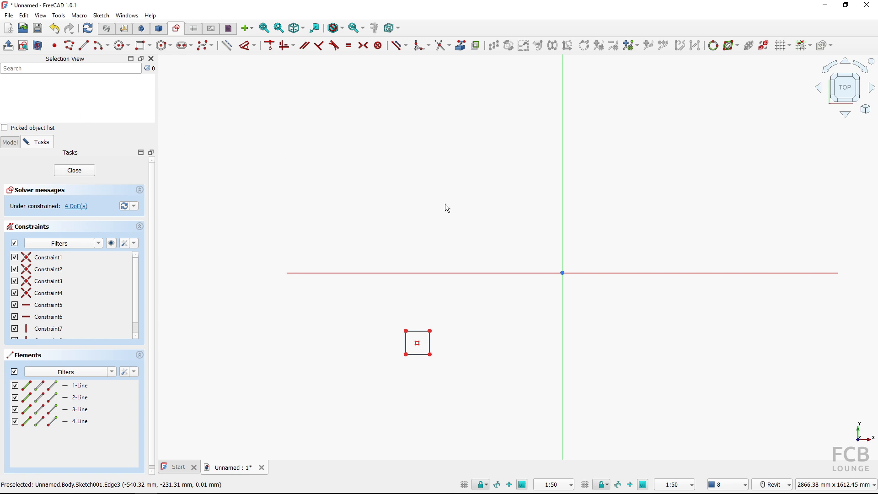
{"action": "left_click", "coordinate": [41, 51]}
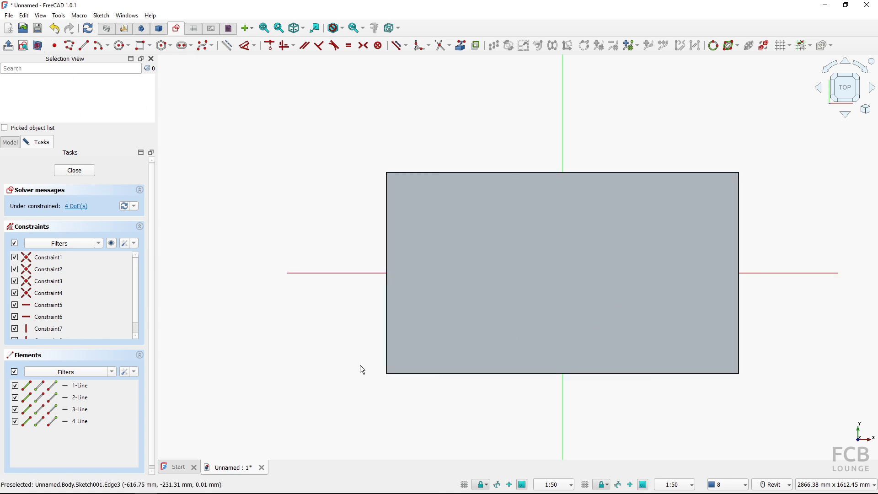
{"action": "left_click", "coordinate": [38, 46]}
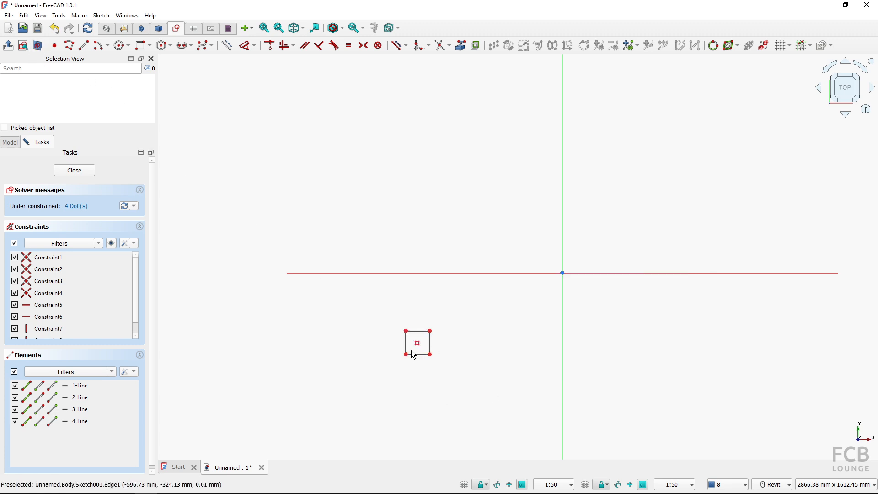
- Dimension the rectangle's upper edge and set its width to 50 mm
{"action": "scroll", "coordinate": [417, 357], "scroll_direction": "up", "scroll_amount": 2}
{"action": "left_click", "coordinate": [421, 322]}
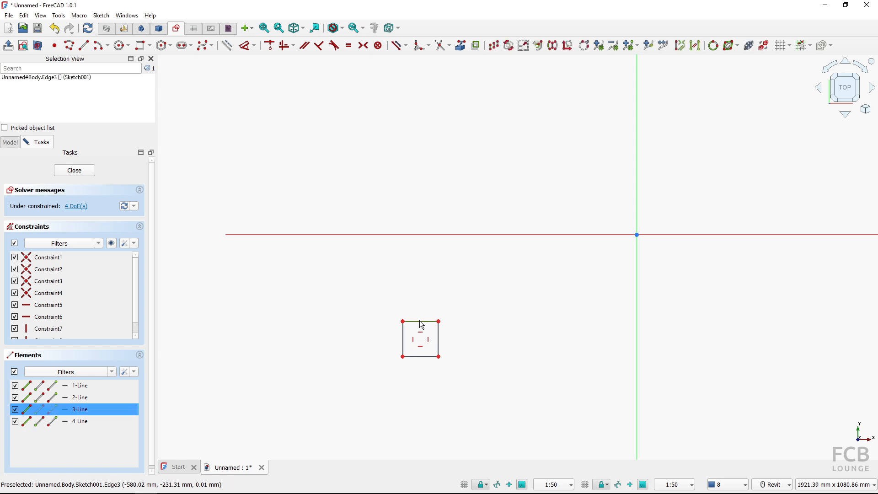
{"action": "left_click", "coordinate": [248, 45]}
{"action": "left_click", "coordinate": [434, 297]}
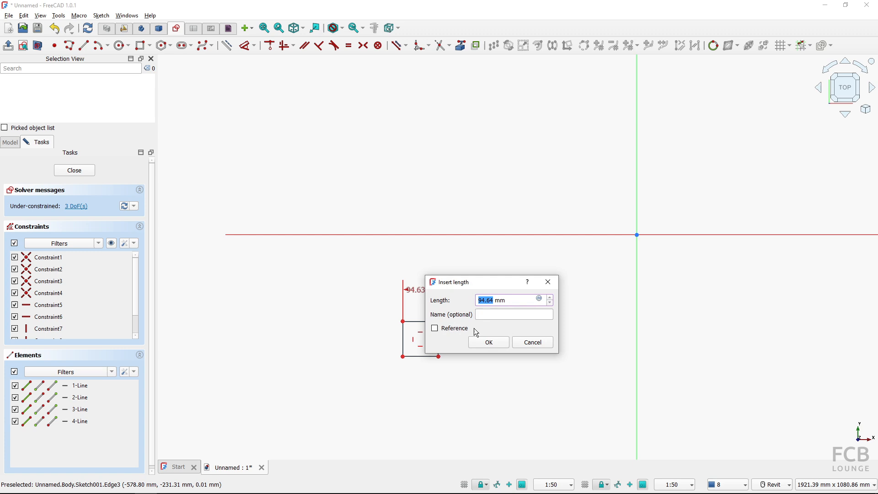
{"action": "type", "text": "50"}
{"action": "left_click", "coordinate": [492, 342]}
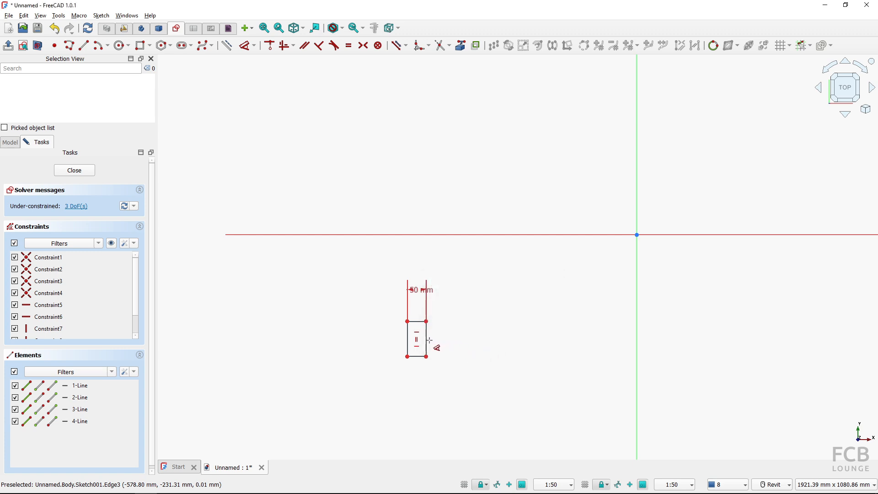
- Set the rectangle's height to 50 mm and shift the square slightly towards the origin
{"action": "left_click", "coordinate": [429, 346]}
{"action": "left_click", "coordinate": [470, 343]}
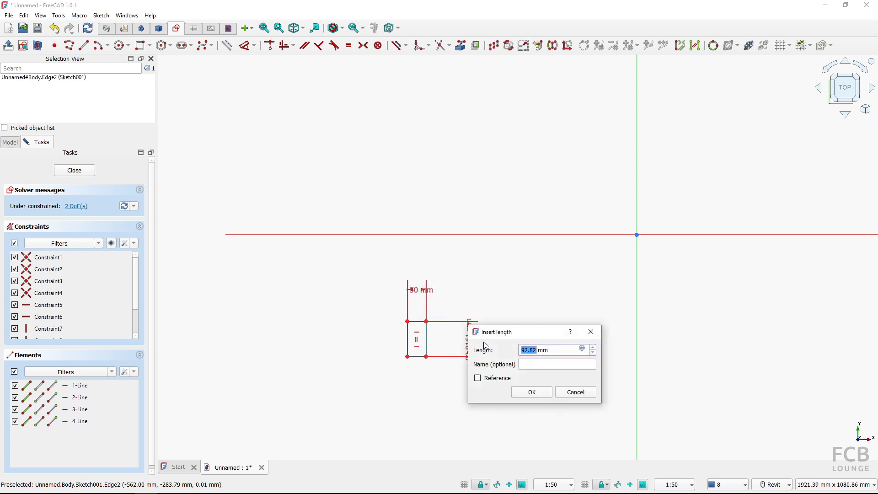
{"action": "type", "text": "50"}
{"action": "left_click", "coordinate": [531, 393]}
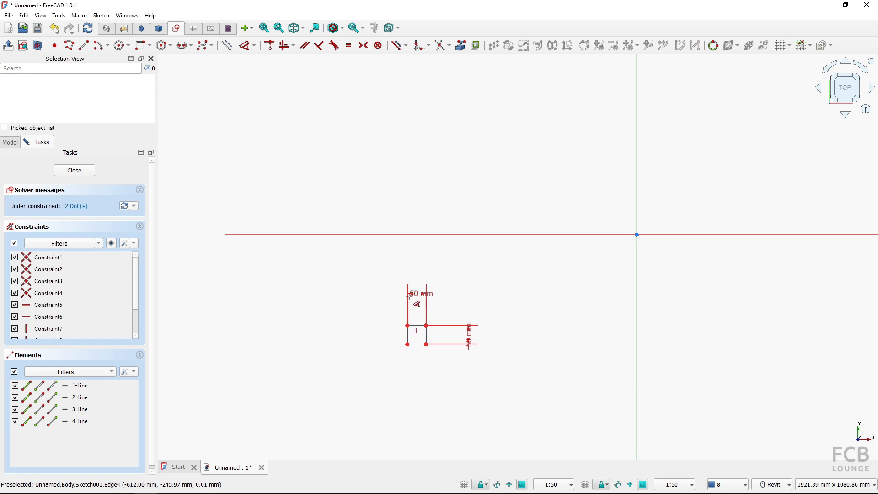
{"action": "key", "text": "Escape"}
{"action": "left_click_drag", "start_coordinate": [419, 344], "coordinate": [436, 331]}
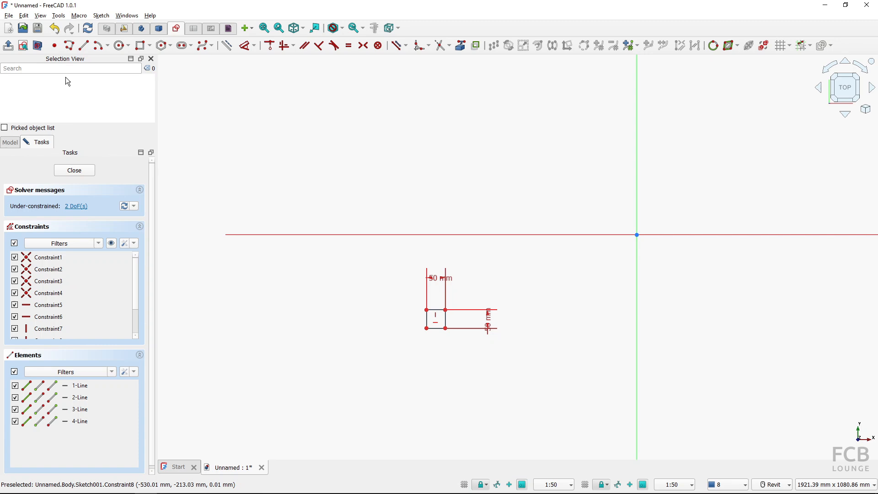
- Project the tabletop's lower-left corner into the sketch as external geometry, turning the section view off for the pick and on again
{"action": "left_click", "coordinate": [38, 45]}
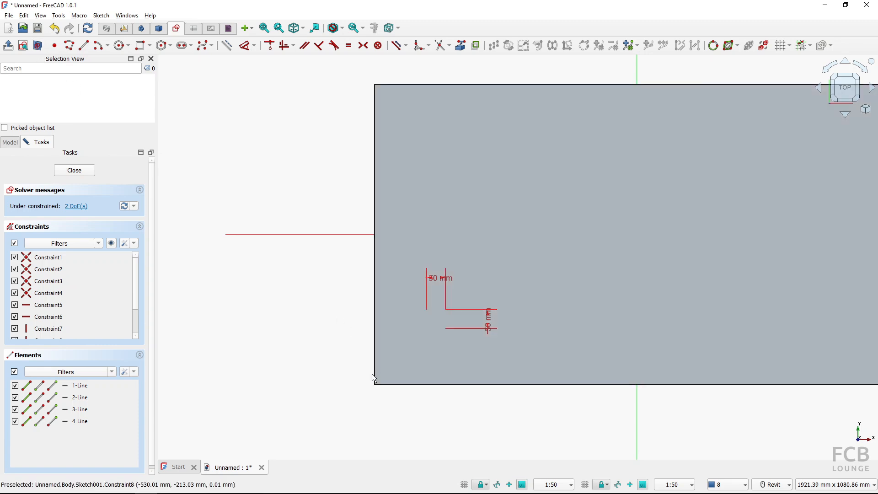
{"action": "left_click", "coordinate": [246, 46]}
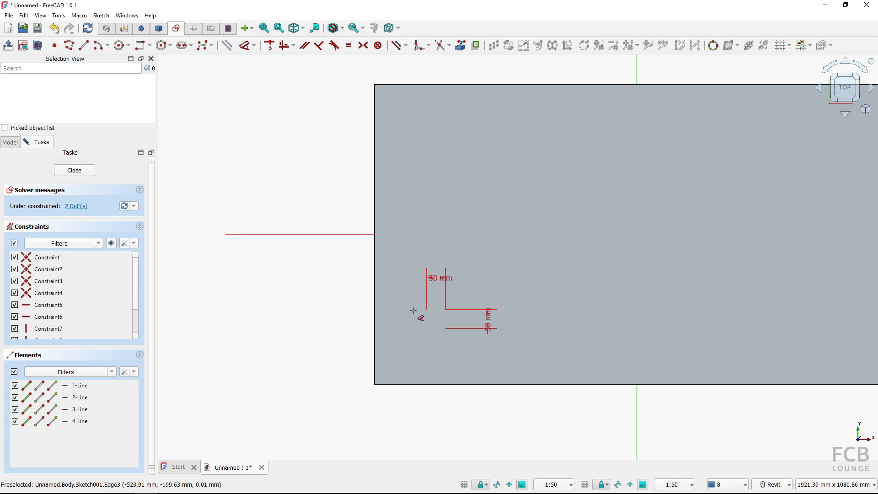
{"action": "right_click", "coordinate": [328, 369]}
{"action": "left_click", "coordinate": [461, 46]}
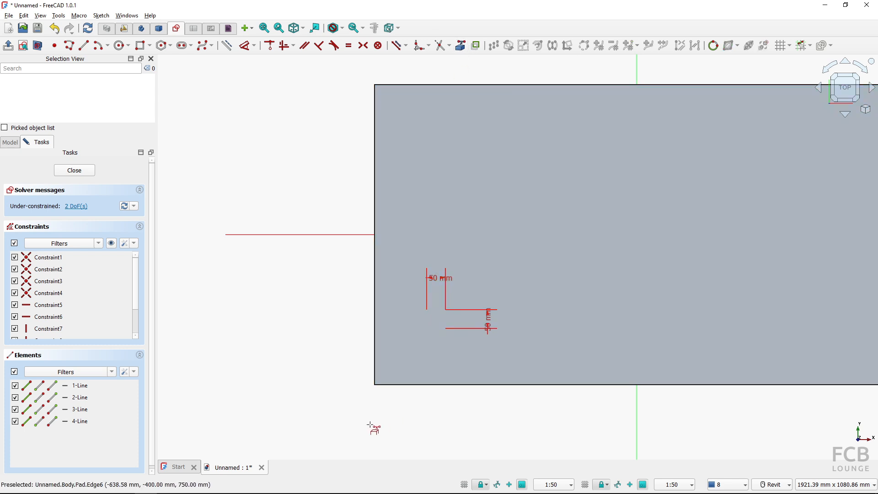
{"action": "left_click", "coordinate": [375, 385]}
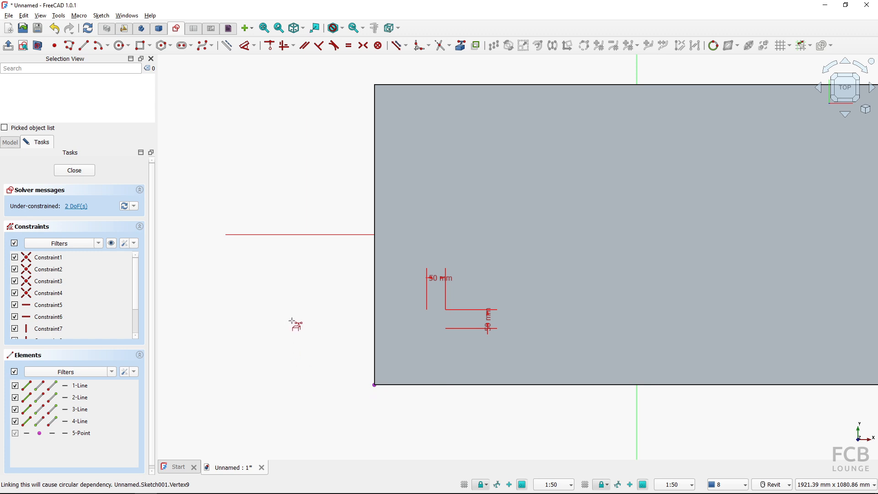
{"action": "left_click", "coordinate": [38, 48]}
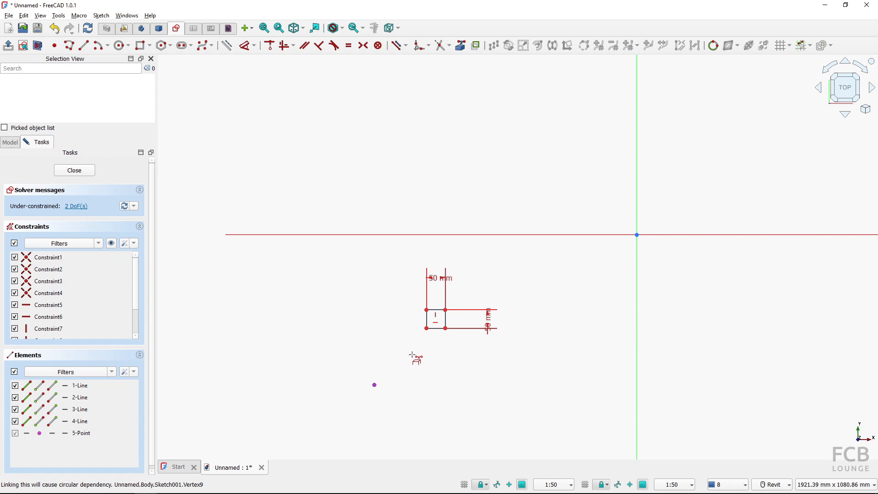
- Set the horizontal distance between the projected tabletop corner and the square's lower-left corner to 60 mm
{"action": "left_click", "coordinate": [246, 46]}
{"action": "left_click", "coordinate": [374, 386]}
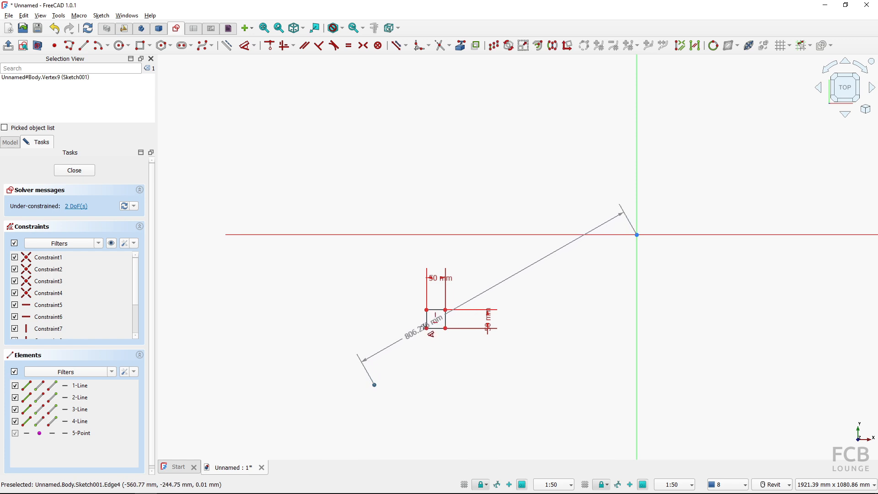
{"action": "left_click", "coordinate": [427, 328]}
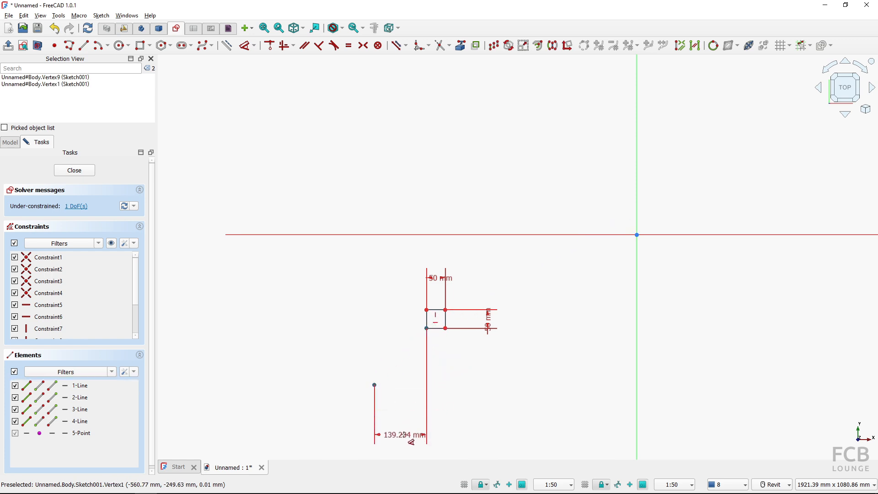
{"action": "left_click", "coordinate": [402, 432]}
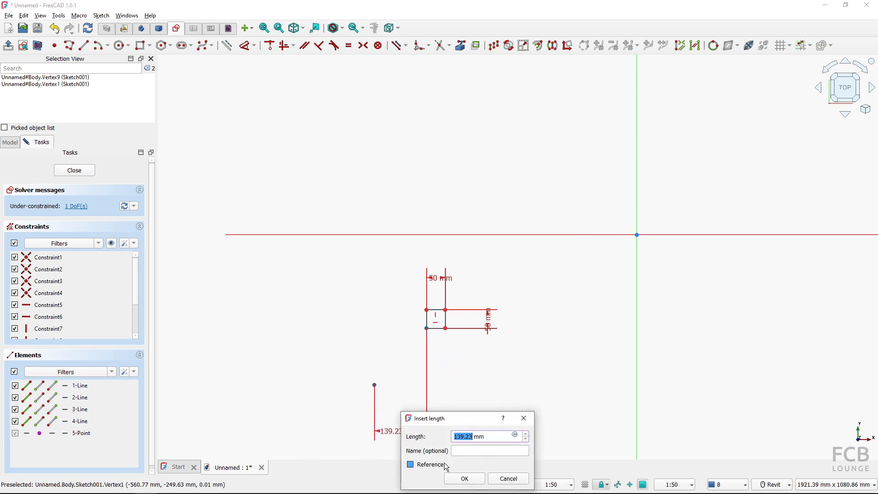
{"action": "type", "text": "60"}
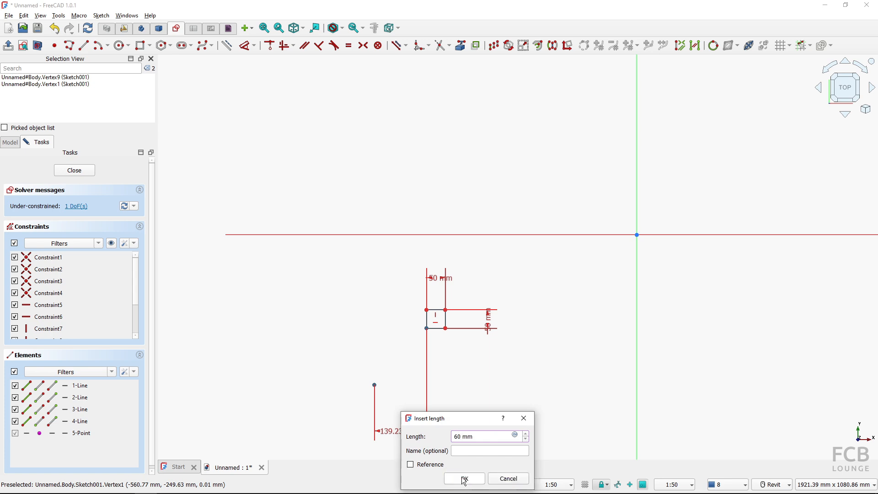
{"action": "left_click", "coordinate": [464, 479]}
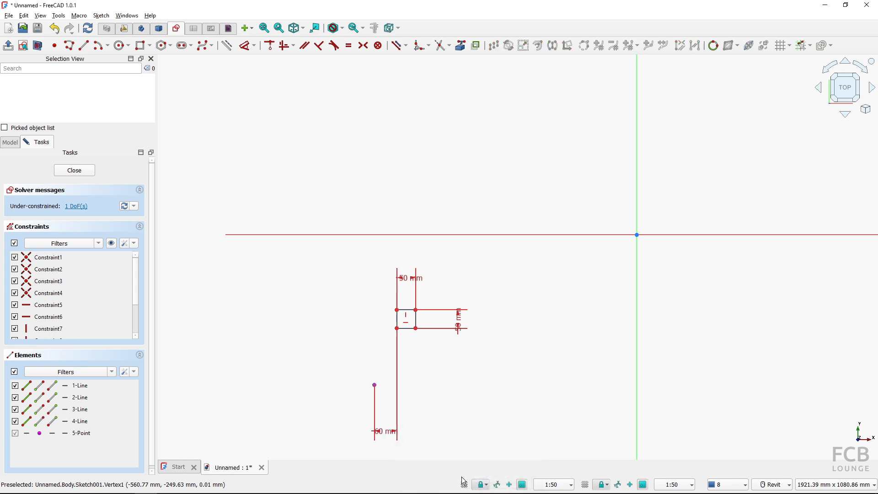
- Set the vertical distance between the projected tabletop corner and the square's lower-left corner to 60 mm
{"action": "left_click", "coordinate": [375, 385]}
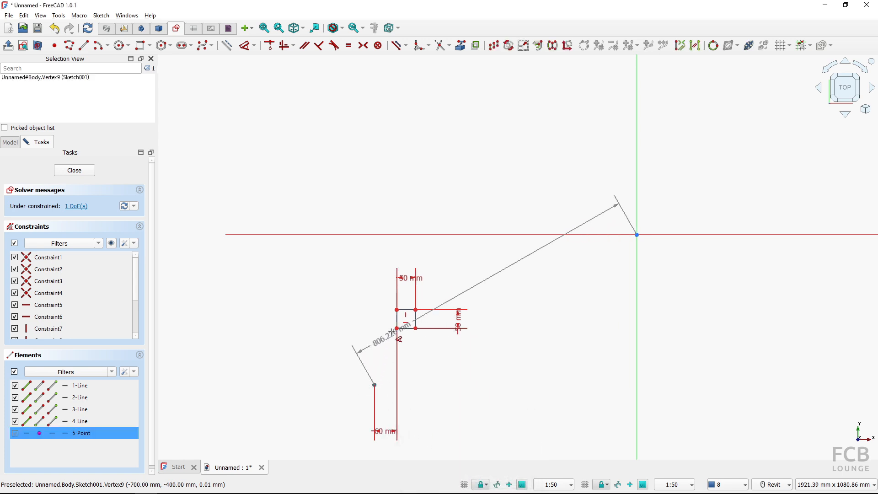
{"action": "left_click", "coordinate": [398, 327]}
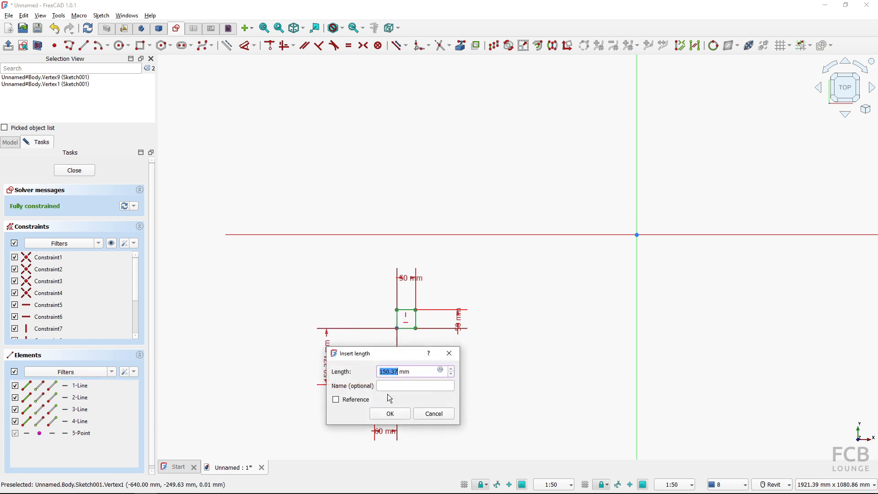
{"action": "type", "text": "60"}
{"action": "left_click", "coordinate": [390, 413]}
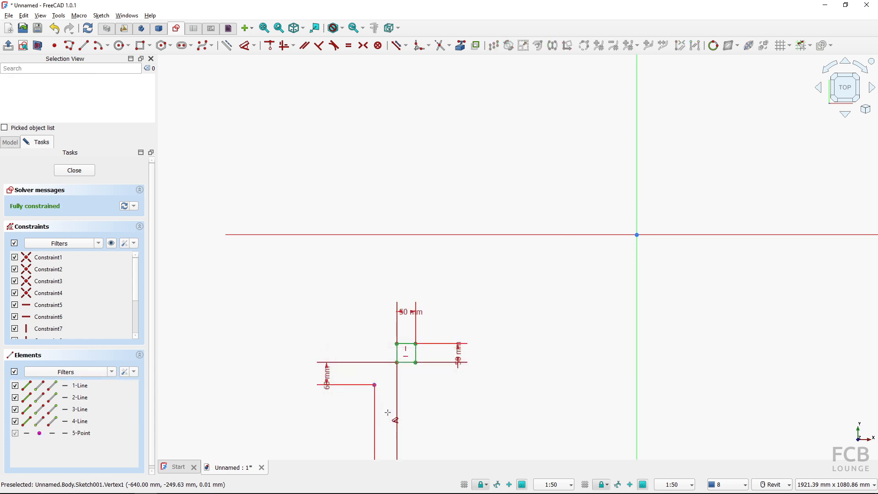
{"action": "middle_click_drag", "start_coordinate": [369, 380], "coordinate": [384, 334]}
{"action": "scroll", "coordinate": [383, 306], "scroll_direction": "down", "scroll_amount": 1}
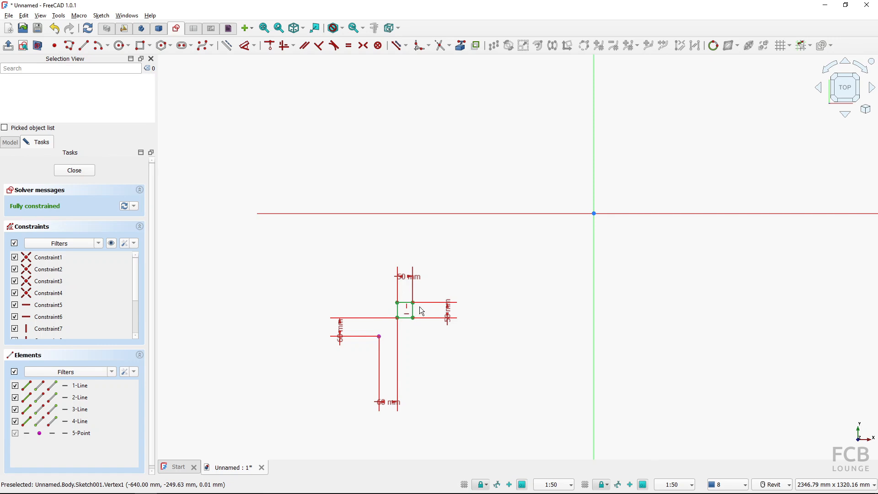
{"action": "key", "text": "d"}
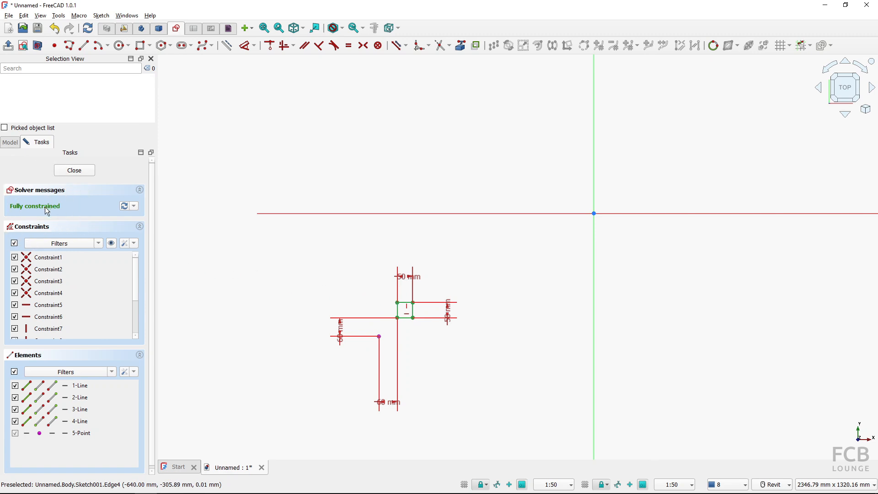
- Close the leg sketch and inspect its position below the tabletop from different angles
{"action": "left_click", "coordinate": [72, 172]}
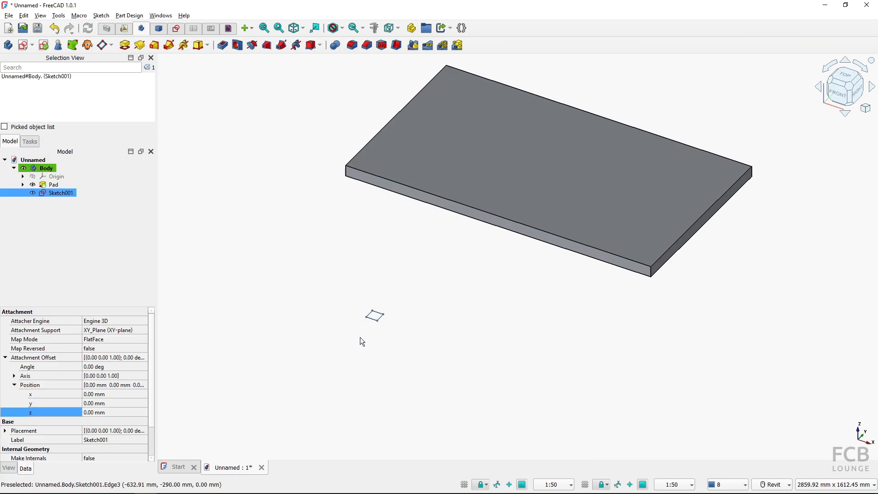
{"action": "middle_click_drag", "start_coordinate": [357, 346], "coordinate": [467, 277], "text": "shift"}
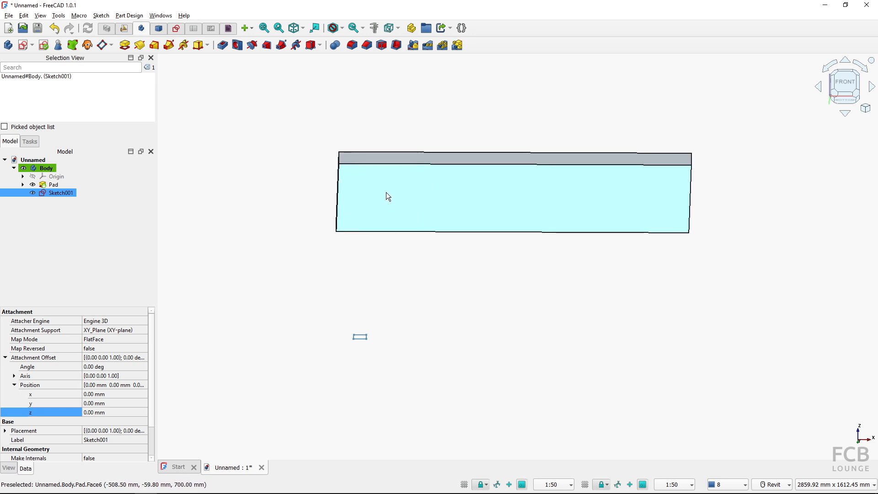
{"action": "middle_click_drag", "start_coordinate": [387, 195], "coordinate": [379, 330], "text": "shift"}
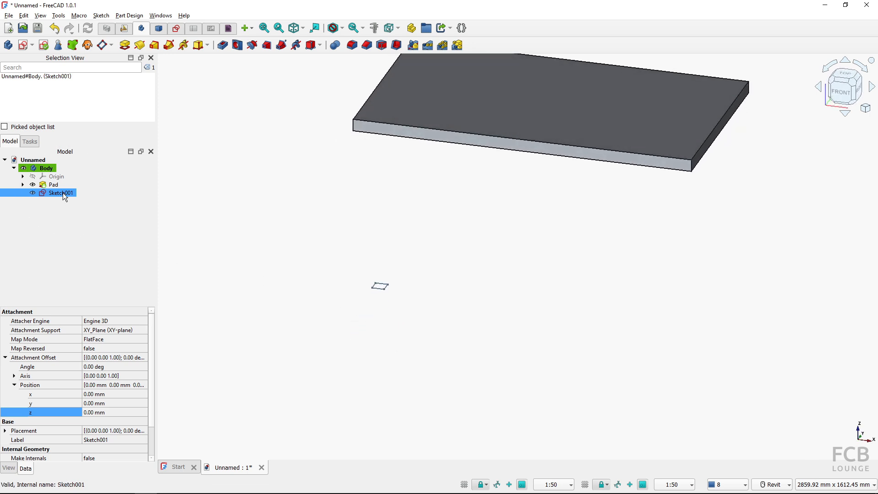
- Pad the square leg sketch up to the underside face of the tabletop with a 0 mm offset
{"action": "left_click", "coordinate": [124, 45]}
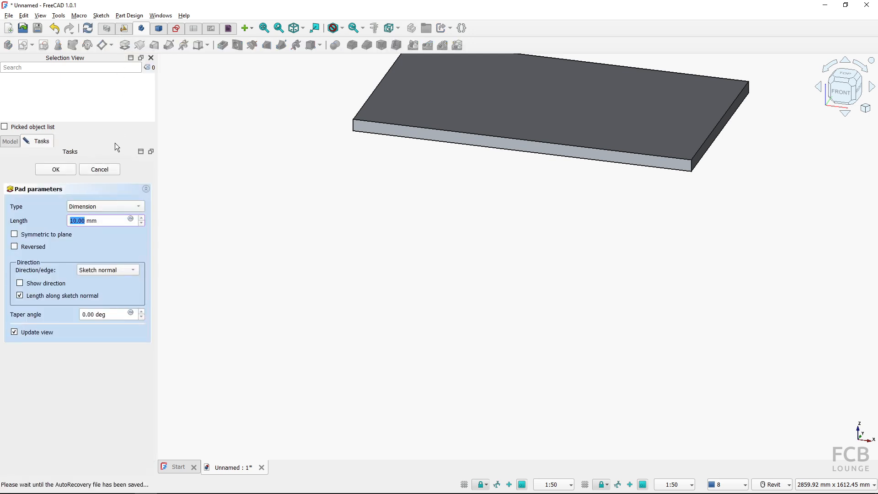
{"action": "left_click", "coordinate": [88, 224]}
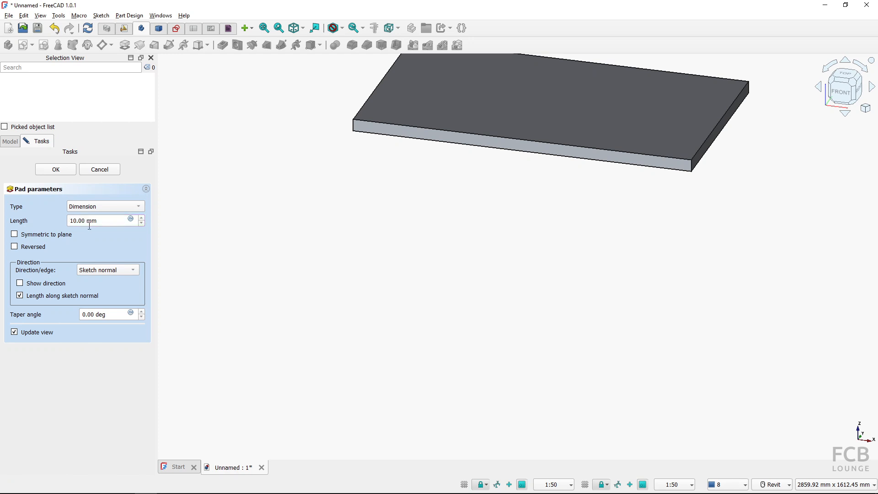
{"action": "left_click", "coordinate": [106, 209]}
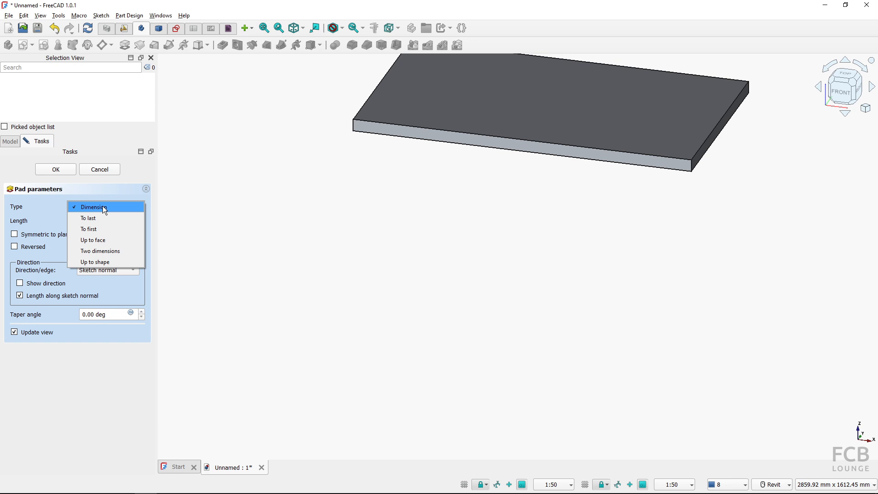
{"action": "left_click", "coordinate": [101, 241]}
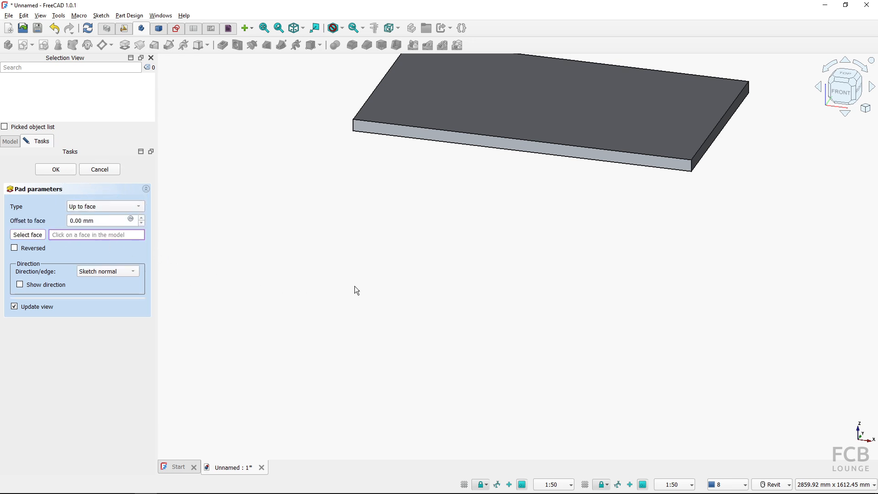
{"action": "middle_click_drag", "start_coordinate": [354, 287], "coordinate": [449, 221], "text": "shift"}
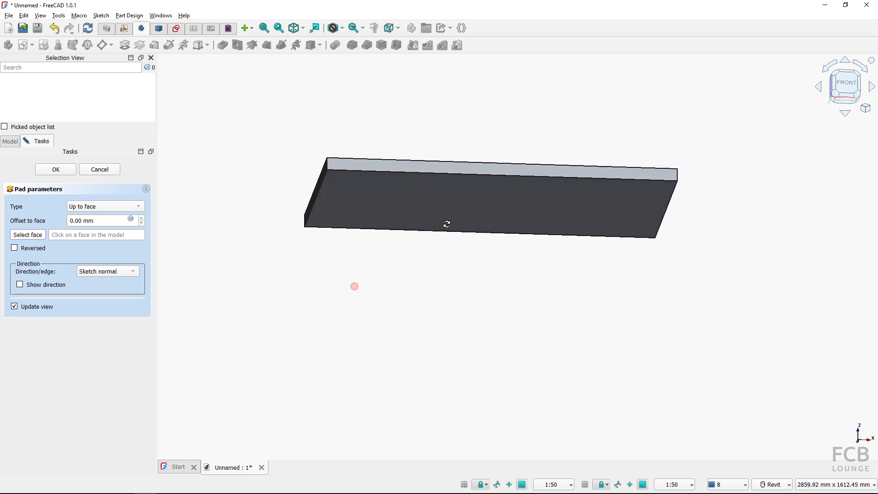
{"action": "left_click", "coordinate": [397, 212]}
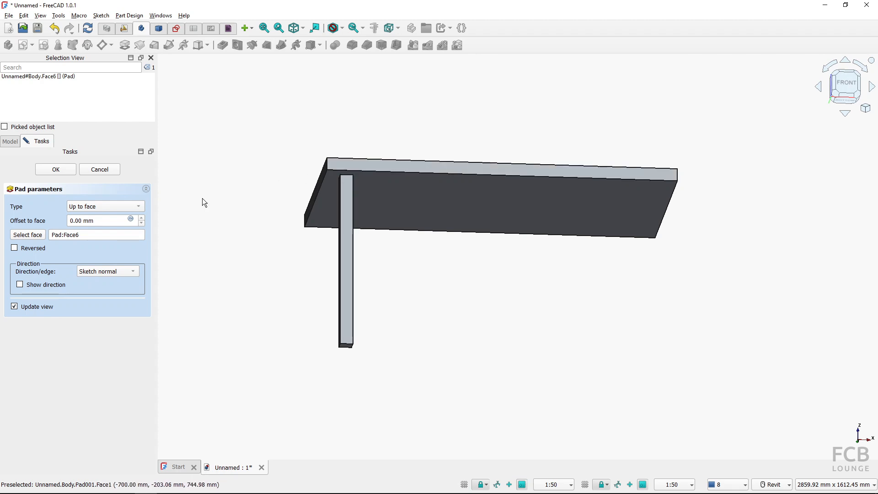
{"action": "left_click", "coordinate": [55, 170]}
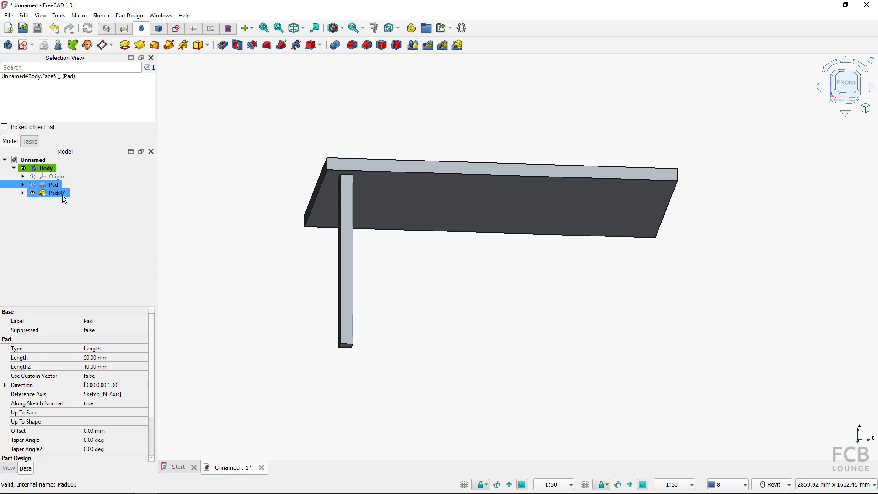
- Start a MultiTransform on the leg pad and add a mirrored transformation about the vertical sketch axis
{"action": "middle_click_drag", "start_coordinate": [424, 268], "coordinate": [484, 279], "text": "shift"}
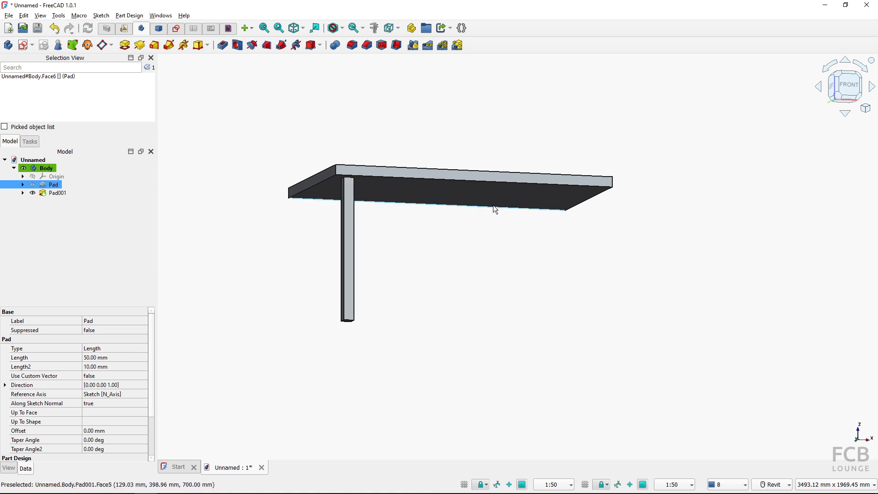
{"action": "key", "text": "ctrl"}
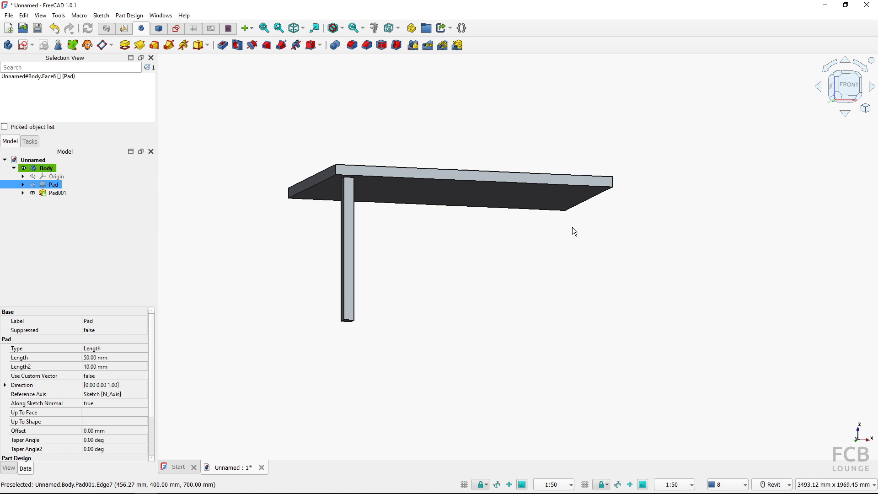
{"action": "middle_click_drag", "start_coordinate": [514, 250], "coordinate": [400, 291], "text": "shift"}
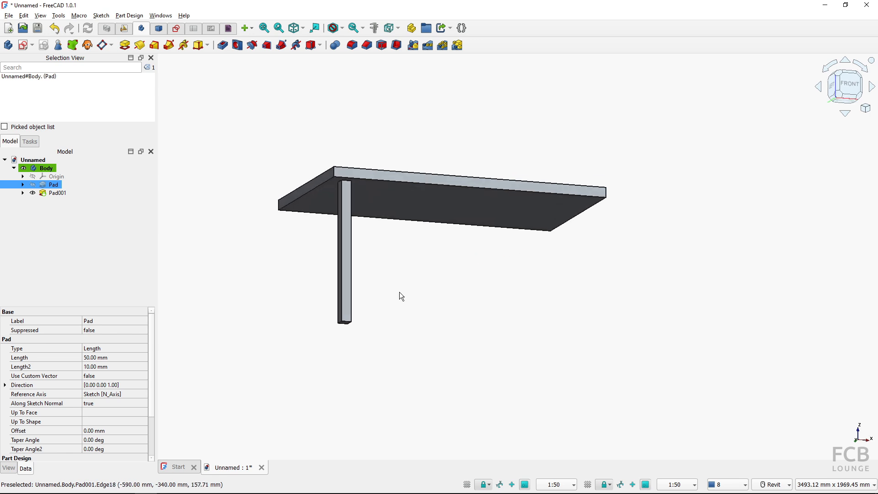
{"action": "left_click", "coordinate": [345, 280]}
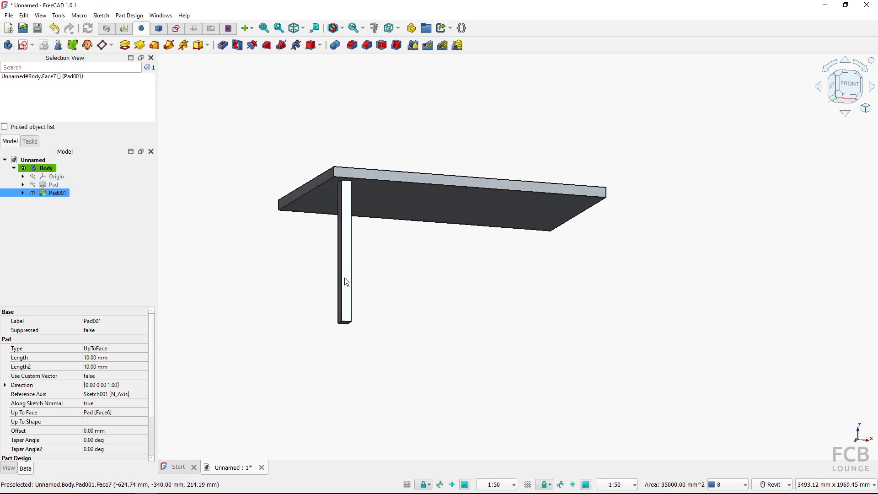
{"action": "left_click", "coordinate": [457, 45]}
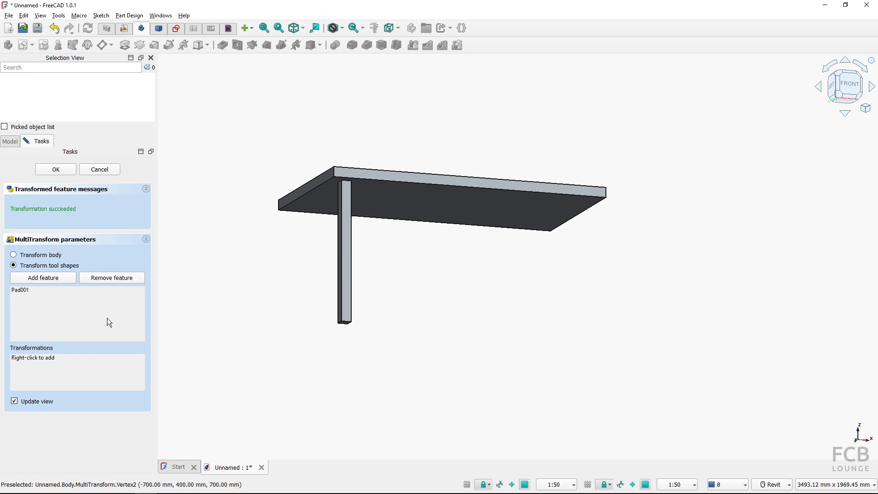
{"action": "left_click", "coordinate": [25, 290]}
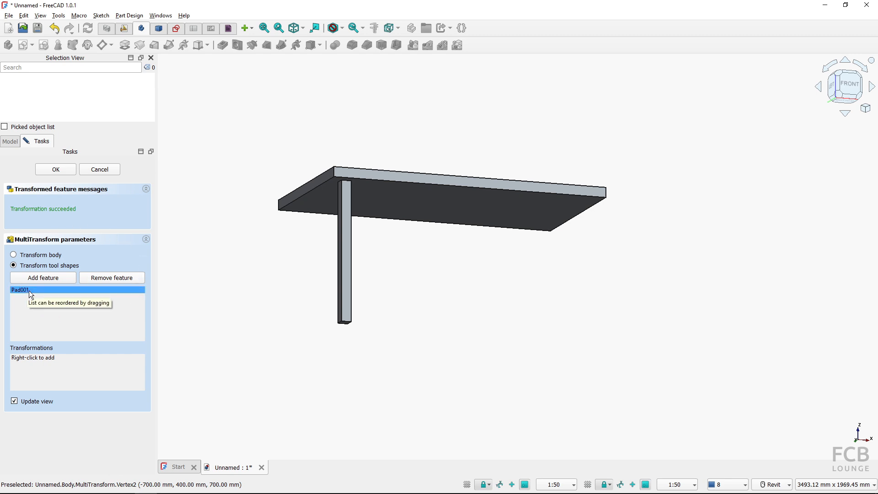
{"action": "left_click", "coordinate": [342, 279]}
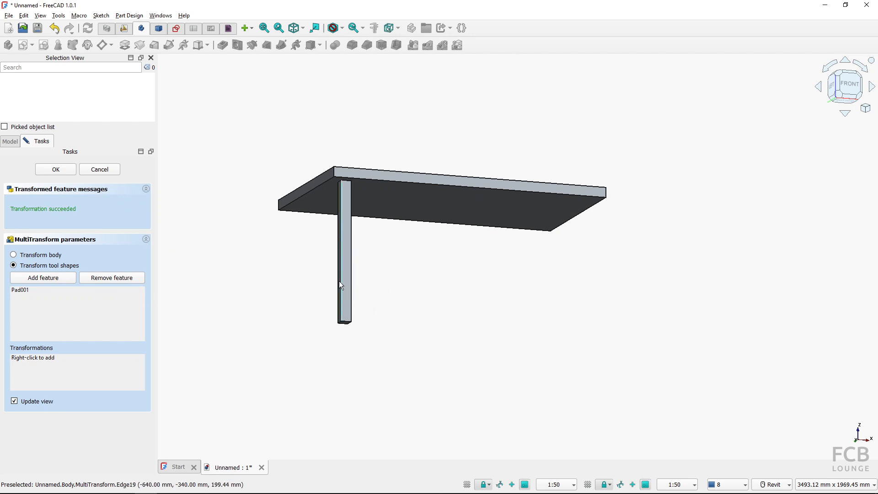
{"action": "left_click", "coordinate": [27, 361]}
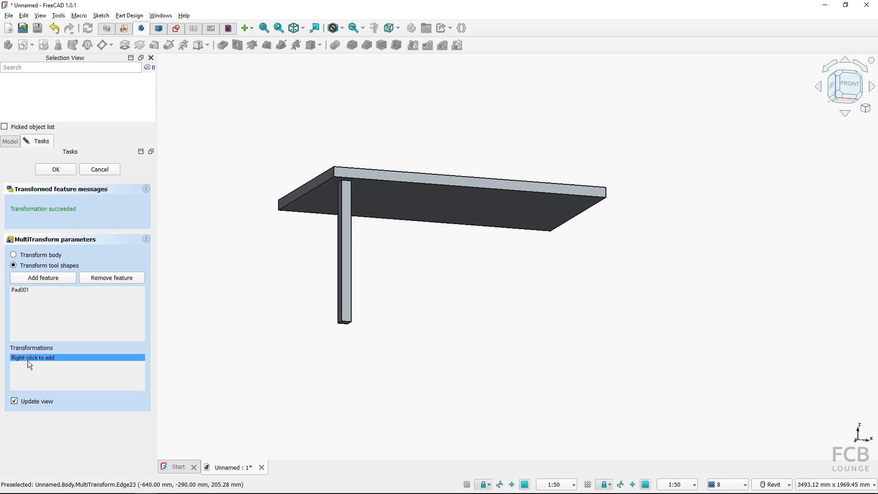
{"action": "right_click", "coordinate": [51, 369]}
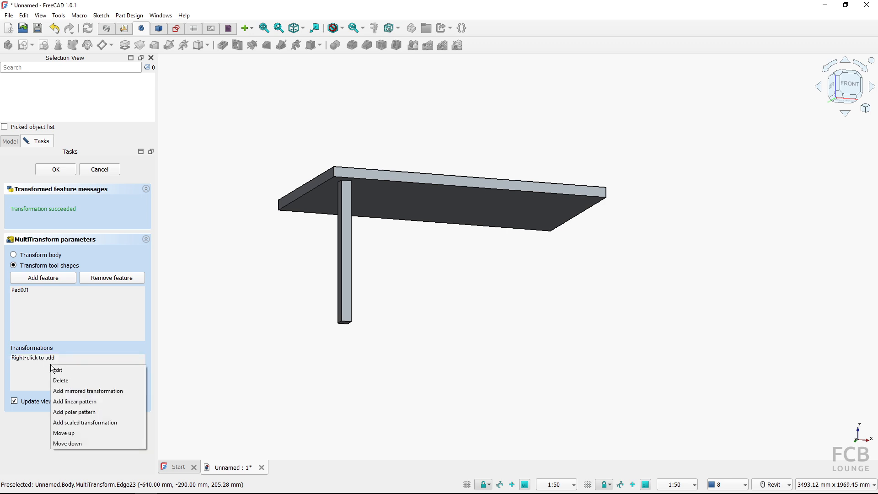
{"action": "left_click", "coordinate": [70, 391]}
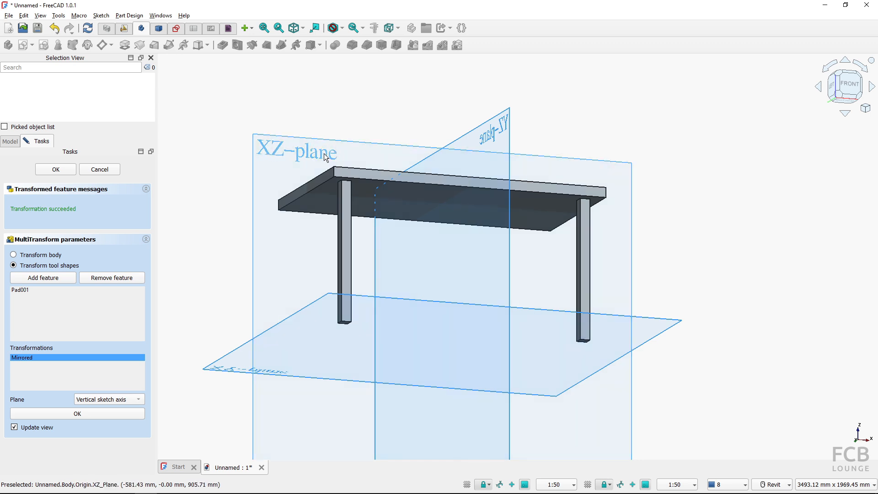
- Add a second mirrored transformation about the horizontal sketch axis and finish the MultiTransform of the leg
{"action": "right_click", "coordinate": [44, 375]}
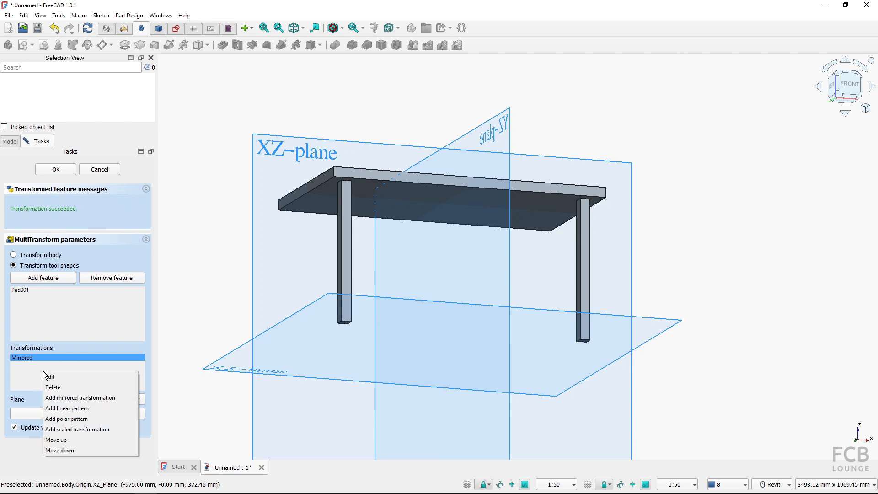
{"action": "left_click", "coordinate": [67, 399]}
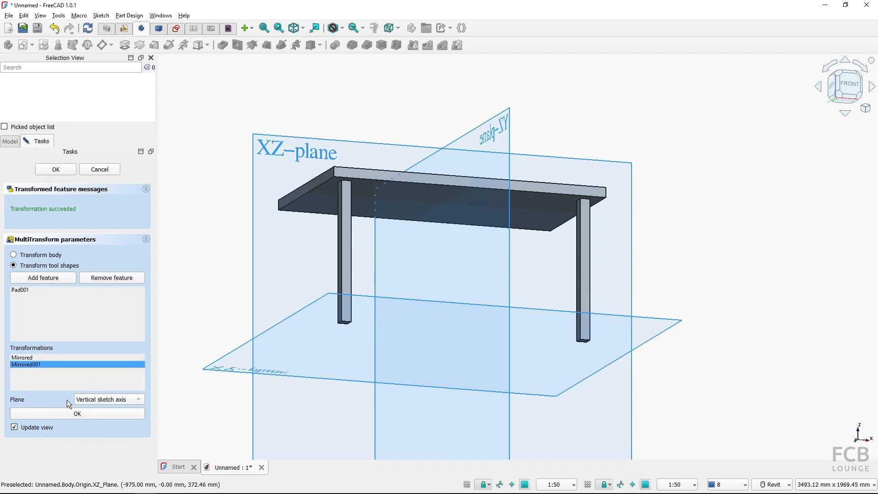
{"action": "left_click", "coordinate": [103, 401]}
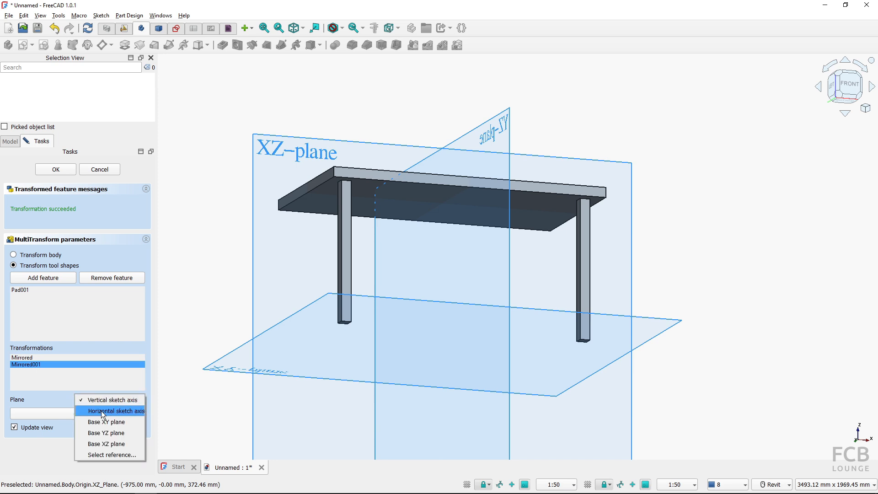
{"action": "left_click", "coordinate": [104, 411]}
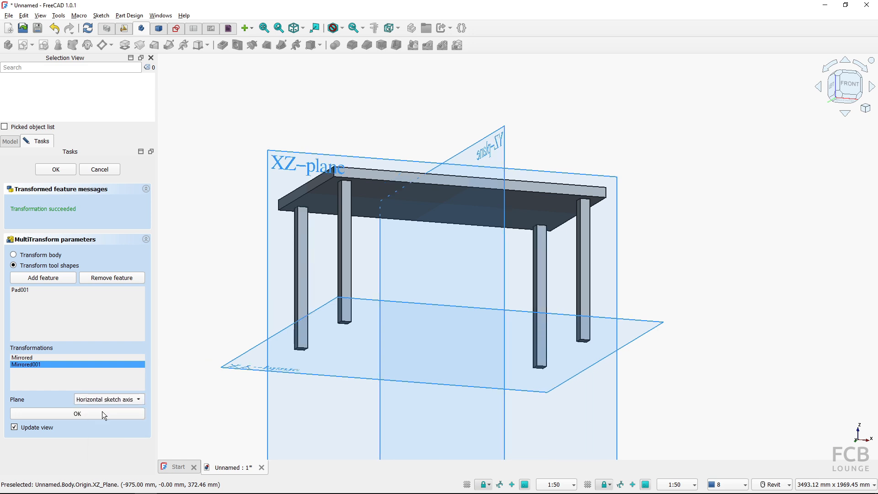
{"action": "middle_click_drag", "start_coordinate": [186, 330], "coordinate": [192, 298], "text": "shift"}
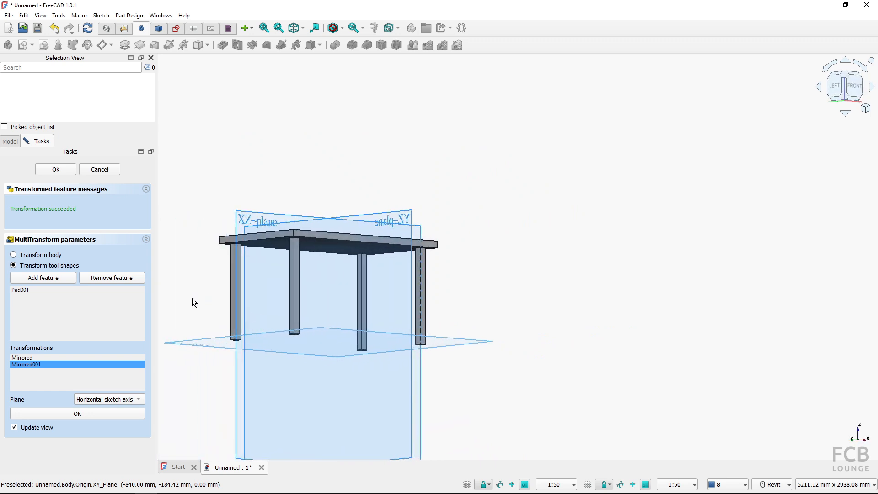
{"action": "left_click", "coordinate": [79, 412]}
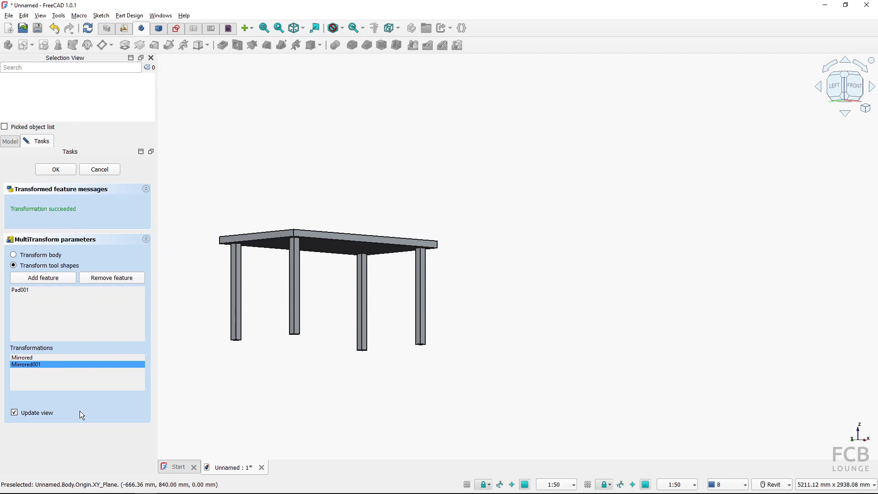
{"action": "left_click", "coordinate": [57, 170]}
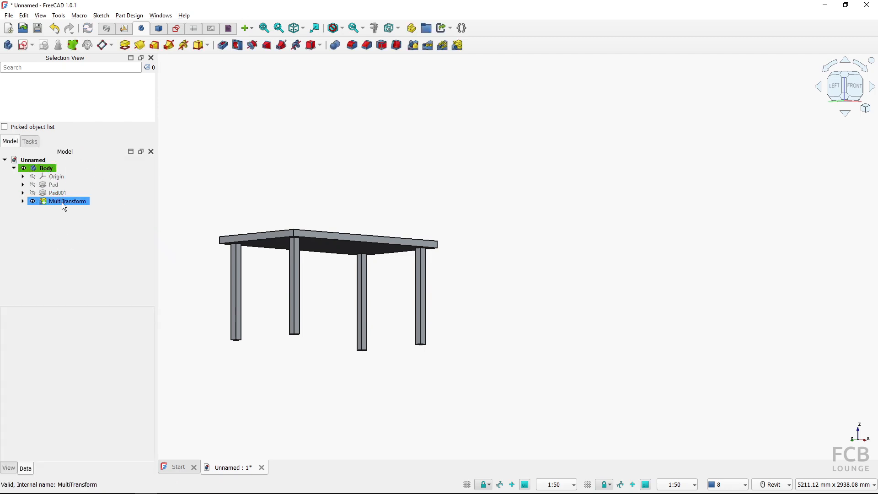
{"action": "left_click", "coordinate": [227, 265]}
- Deactivate the table body and switch to the BIM workbench
{"action": "mouse_move", "coordinate": [275, 274]}
{"action": "middle_mouse_down", "text": "shift"}
{"action": "mouse_move", "coordinate": [314, 296]}
{"action": "mouse_move", "coordinate": [342, 293]}
{"action": "mouse_move", "coordinate": [493, 350]}
{"action": "middle_mouse_up", "text": "shift"}
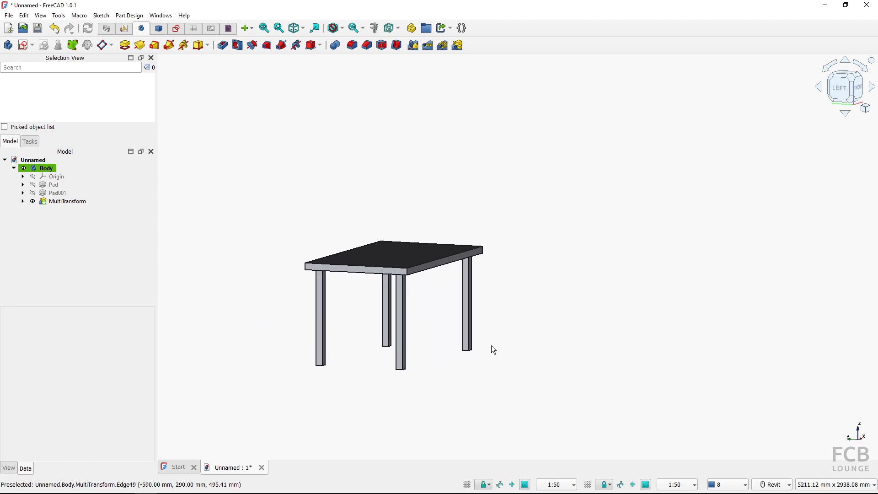
{"action": "scroll", "coordinate": [494, 350], "scroll_direction": "up", "scroll_amount": 3}
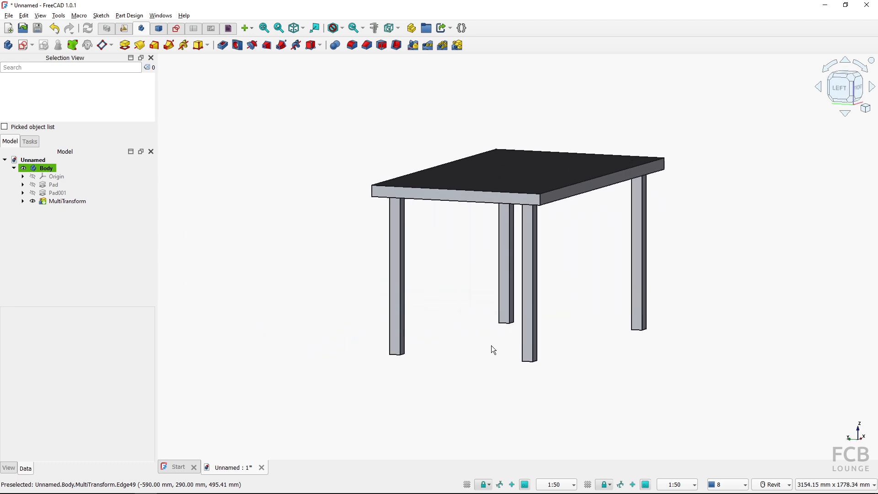
{"action": "mouse_move", "coordinate": [455, 329]}
{"action": "middle_mouse_down", "text": "shift"}
{"action": "mouse_move", "coordinate": [592, 345]}
{"action": "mouse_move", "coordinate": [627, 358]}
{"action": "middle_mouse_up", "text": "shift"}
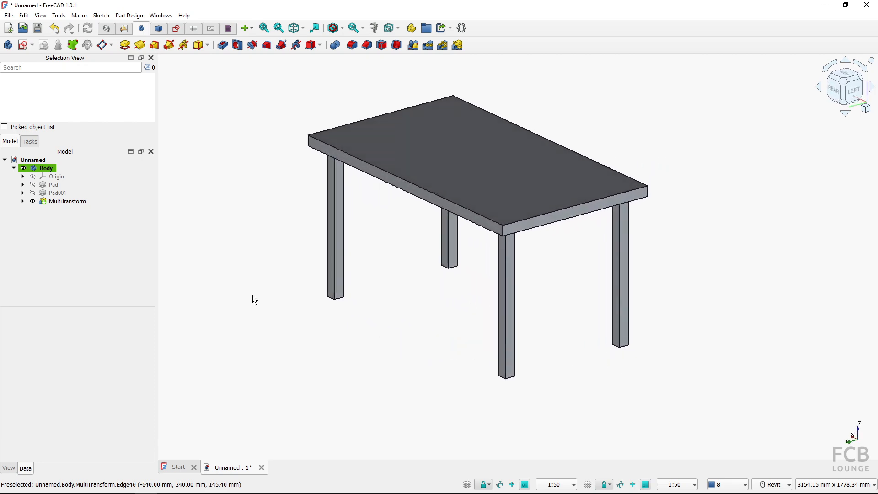
{"action": "right_click", "coordinate": [47, 169]}
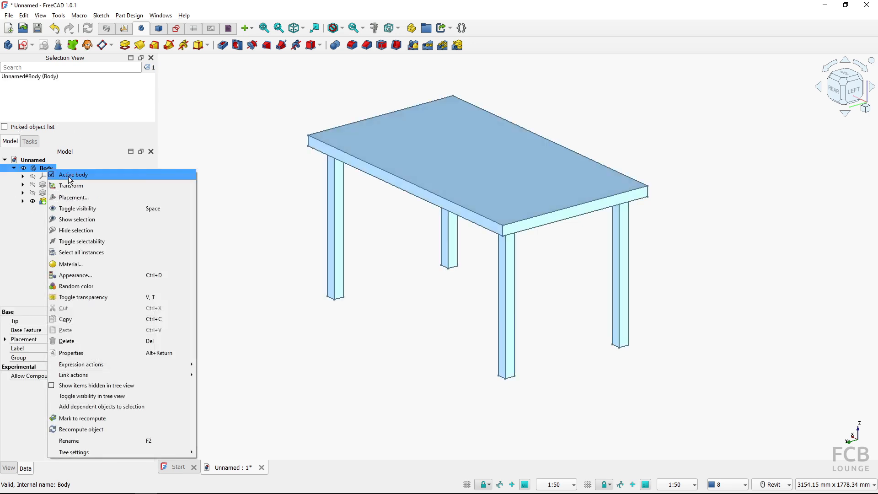
{"action": "left_click", "coordinate": [69, 177]}
{"action": "left_click", "coordinate": [211, 206]}
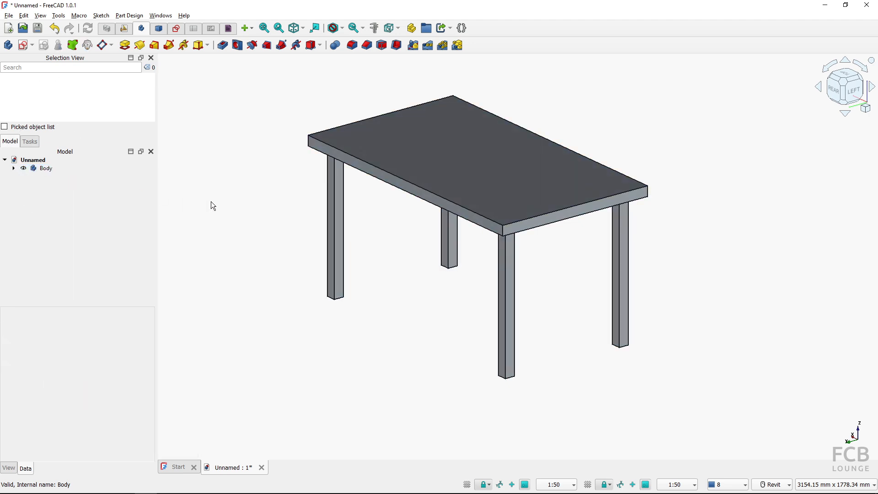
{"action": "left_click", "coordinate": [105, 28]}
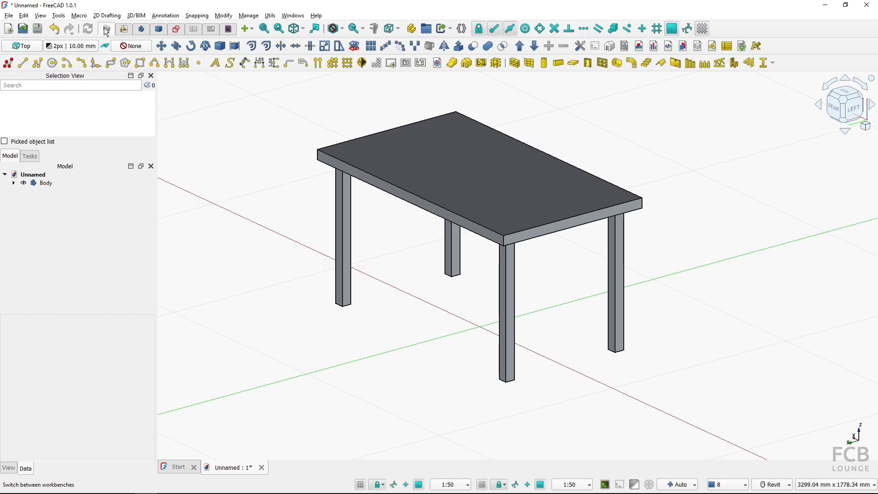
- Move the whole table body freehand to a new position with the Move tool
{"action": "left_click", "coordinate": [56, 184]}
{"action": "left_click", "coordinate": [52, 185]}
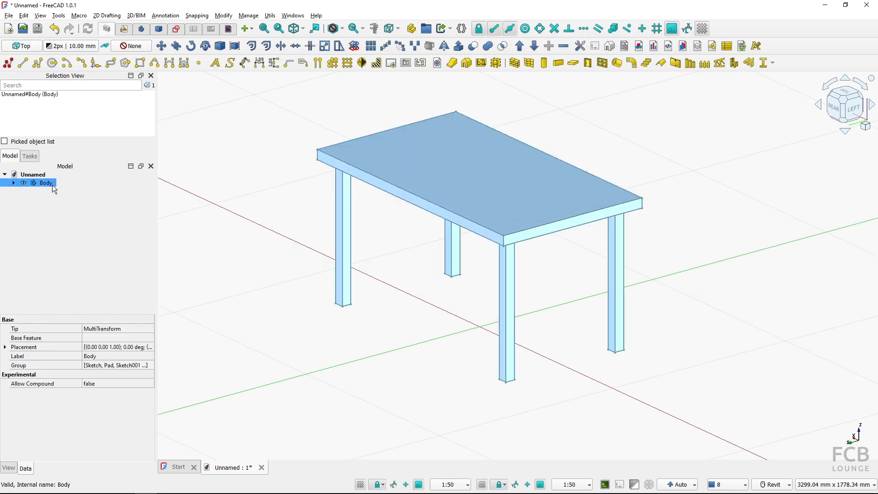
{"action": "left_click", "coordinate": [162, 50]}
{"action": "left_click", "coordinate": [401, 313]}
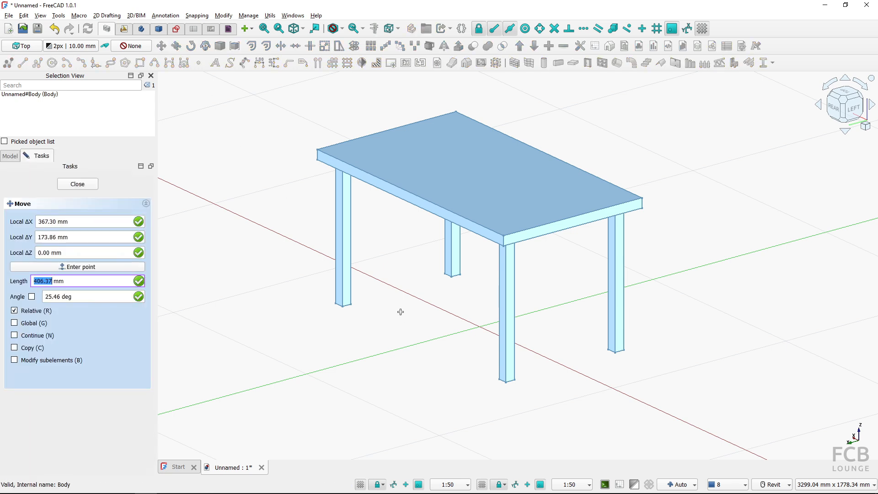
{"action": "left_click", "coordinate": [601, 422]}
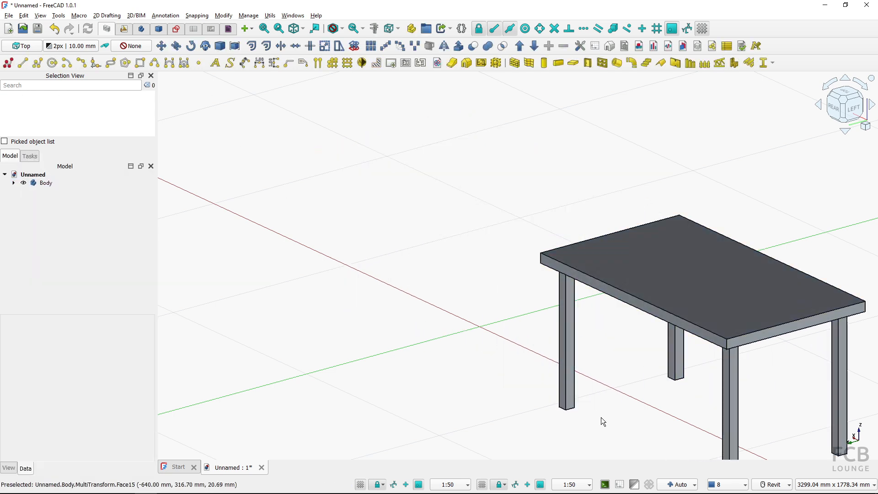
- Undo the move of the table body and recompute the document
{"action": "left_click", "coordinate": [54, 28]}
{"action": "left_click", "coordinate": [48, 186]}
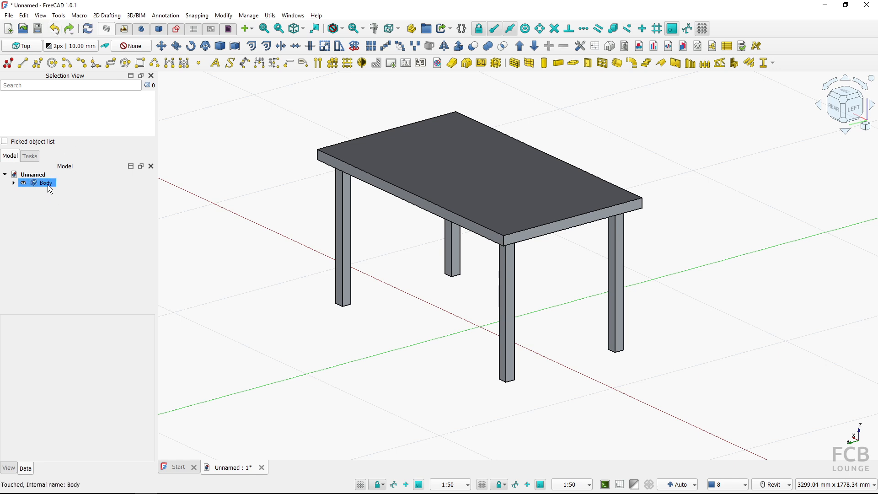
{"action": "left_click", "coordinate": [88, 28]}
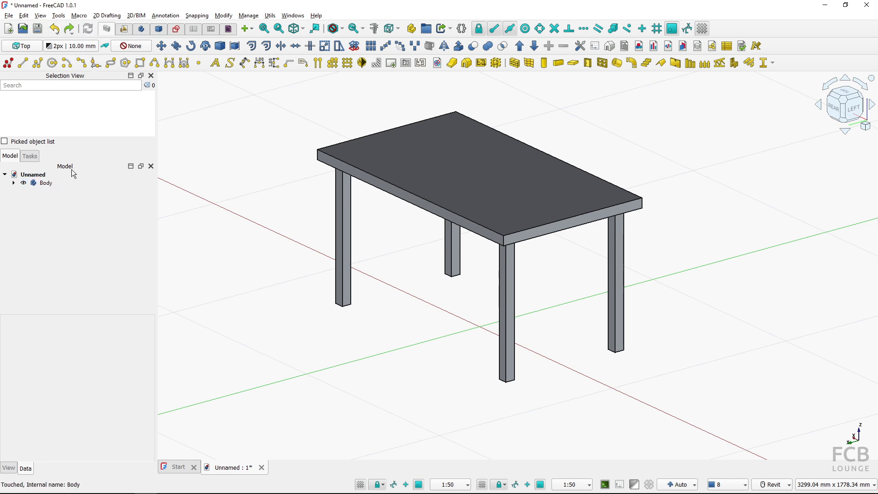
- Switch to the Part Design workbench and bring back the model tree
{"action": "left_click", "coordinate": [50, 189]}
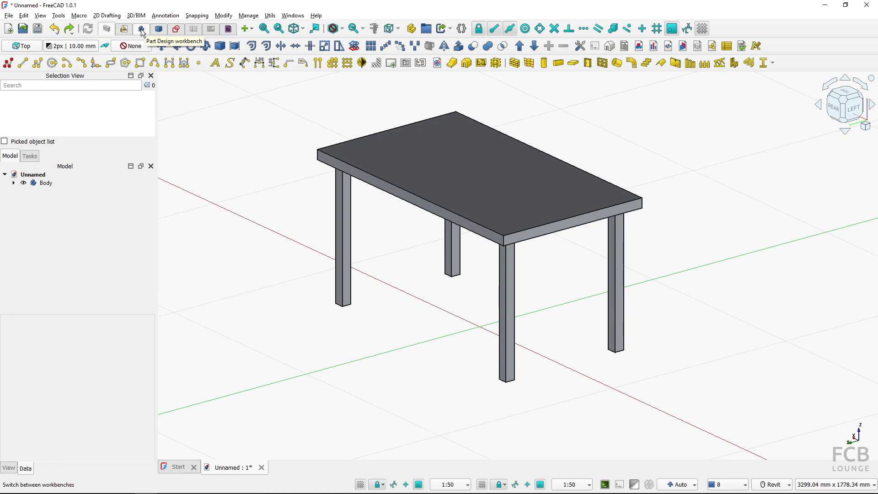
{"action": "left_click", "coordinate": [141, 29]}
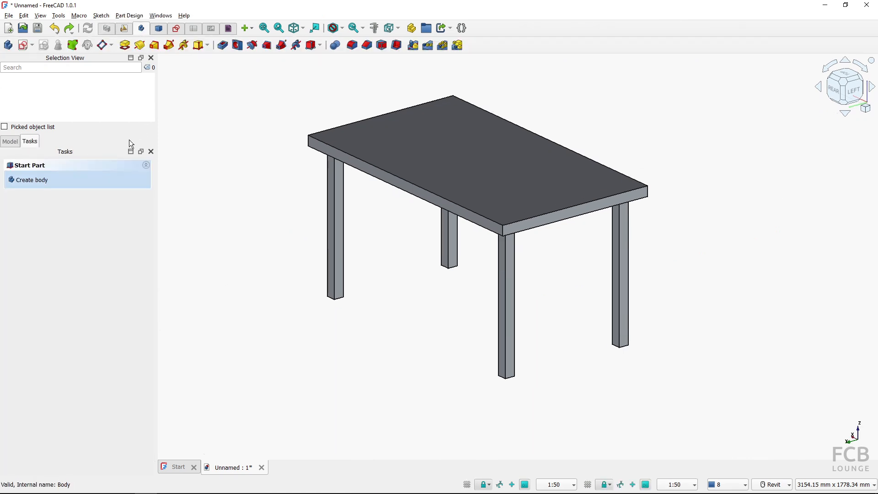
{"action": "left_click", "coordinate": [11, 144]}
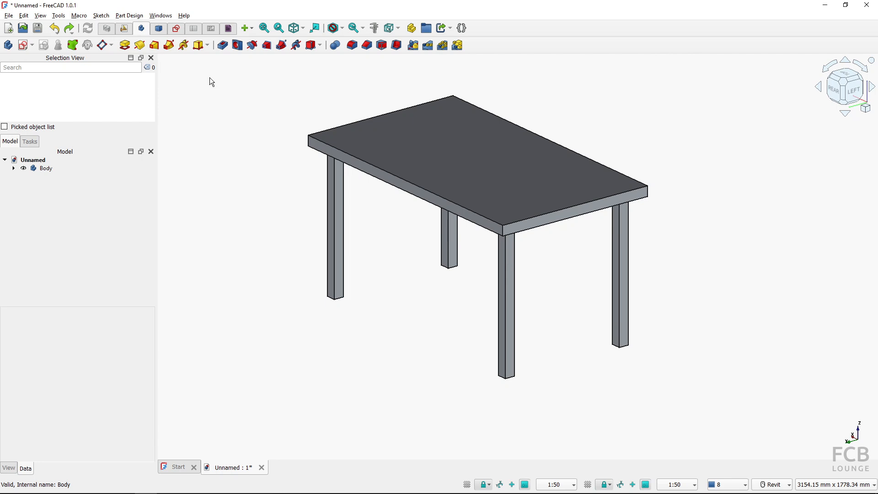
- Create a new spreadsheet in the Spreadsheet workbench and rename it TAble Dimensions
{"action": "left_click", "coordinate": [195, 30]}
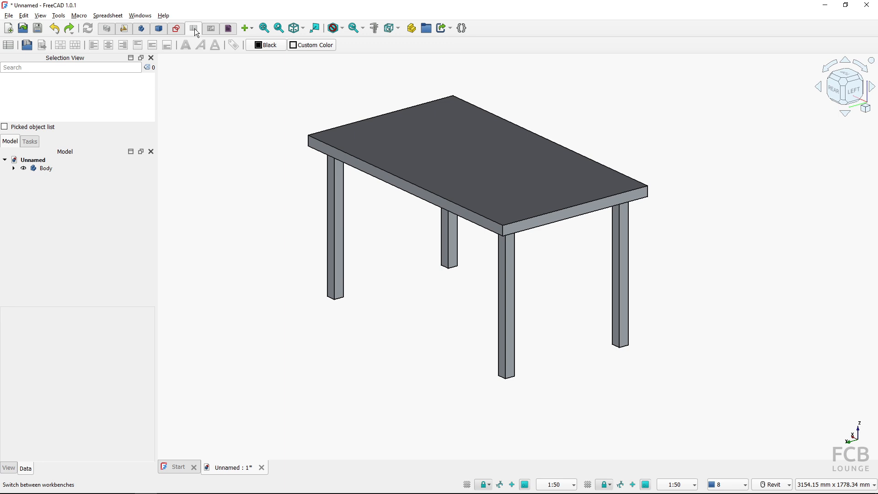
{"action": "left_click", "coordinate": [9, 46]}
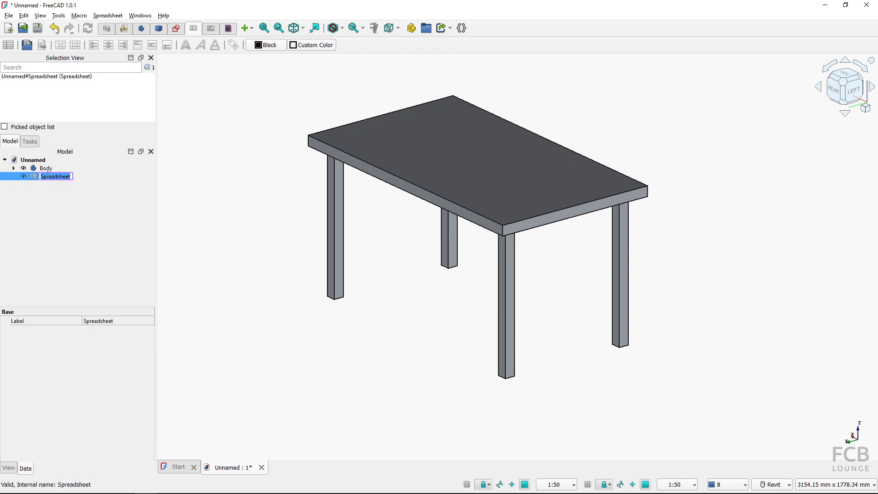
{"action": "type", "text": "Tab"}
{"action": "type", "text": "le Dimens"}
{"action": "type", "text": "ions"}
{"action": "key", "text": "Return"}
- Open the spreadsheet and enter the labels Width, Height and Depth in cells A1 to A3
{"action": "double_click", "coordinate": [50, 176]}
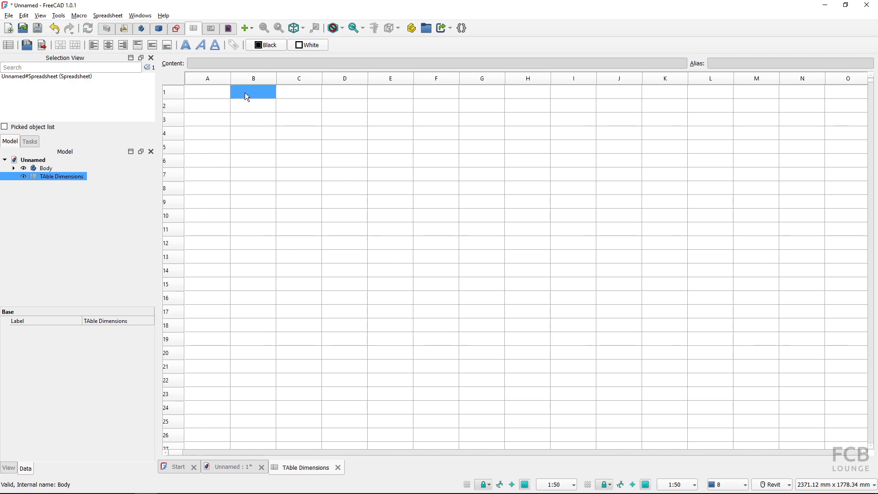
{"action": "double_click", "coordinate": [201, 97]}
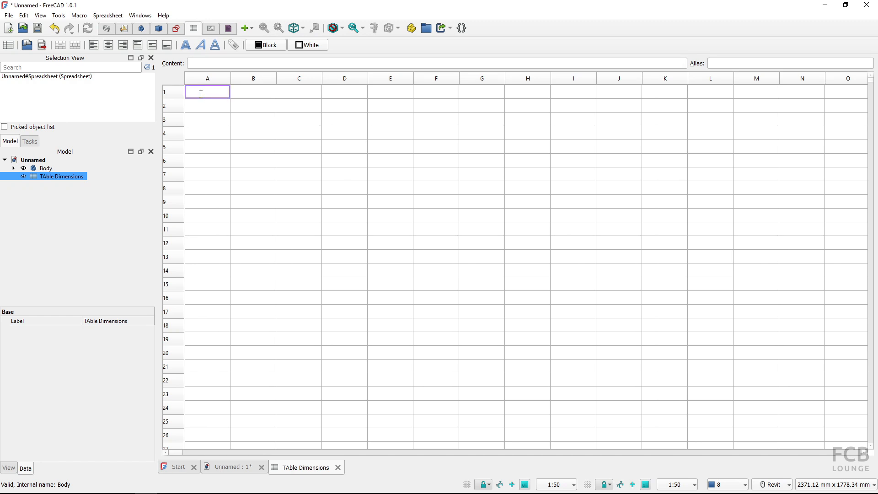
{"action": "type", "text": "Width"}
{"action": "key", "text": "Return"}
{"action": "left_click", "coordinate": [203, 108]}
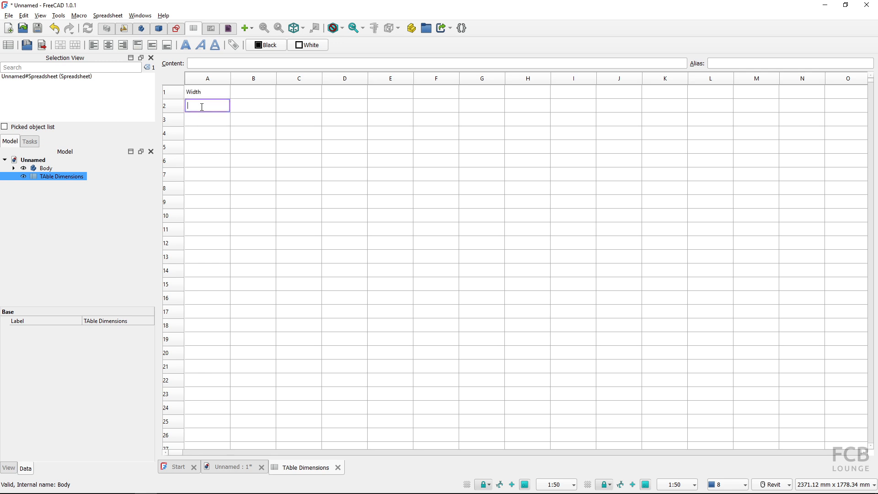
{"action": "type", "text": "Height"}
{"action": "key", "text": "Return"}
{"action": "left_click", "coordinate": [198, 118]}
{"action": "left_click", "coordinate": [200, 118]}
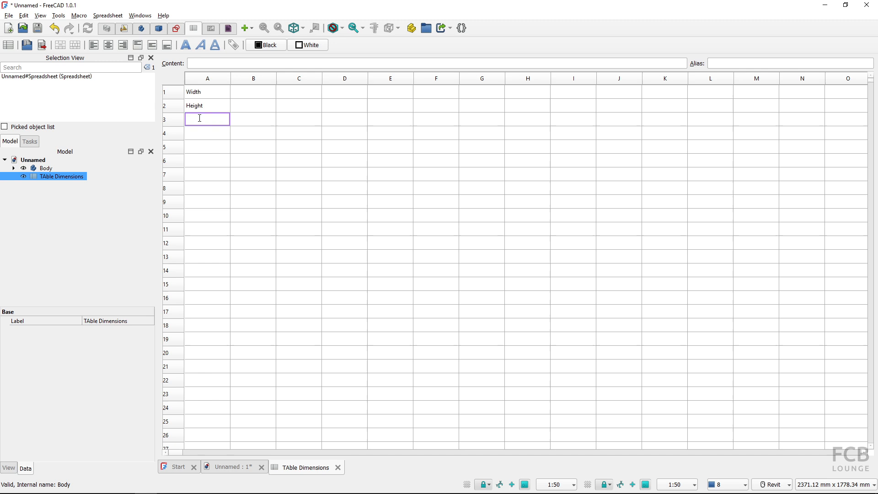
{"action": "type", "text": "Depth"}
{"action": "key", "text": "Return"}
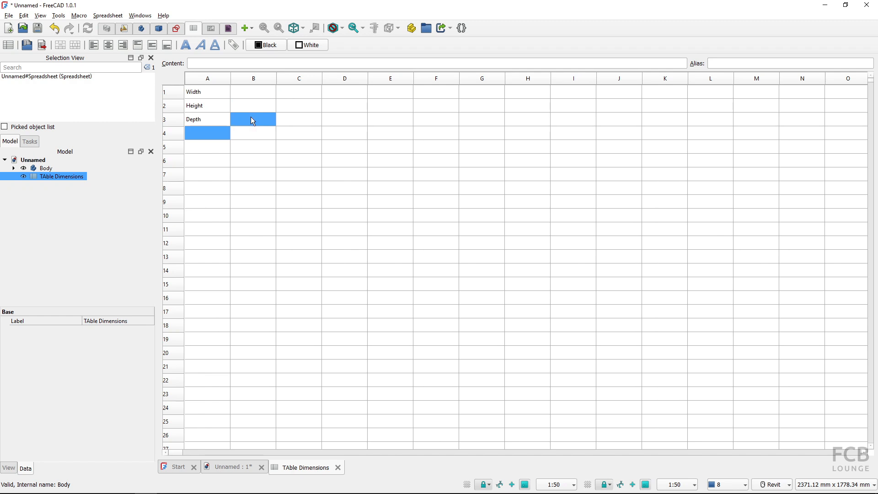
- Assign the alias Width to cell B1
{"action": "left_click", "coordinate": [252, 92]}
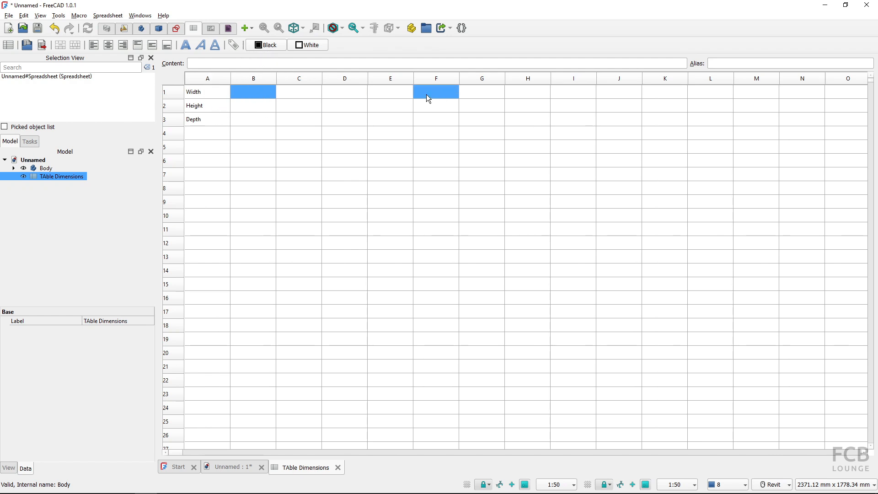
{"action": "left_click", "coordinate": [722, 63]}
{"action": "left_click", "coordinate": [722, 62]}
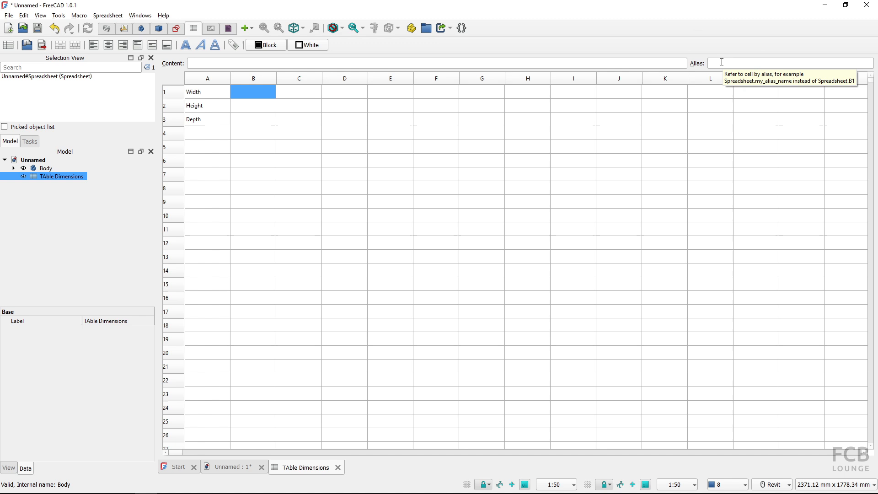
{"action": "left_click", "coordinate": [721, 62]}
{"action": "key", "text": "ctrl"}
{"action": "key", "text": "ctrl"}
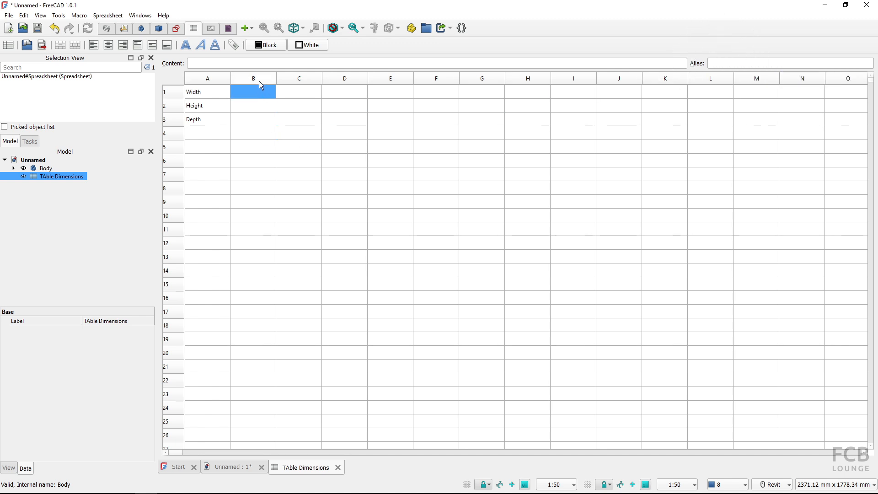
{"action": "left_click", "coordinate": [722, 65]}
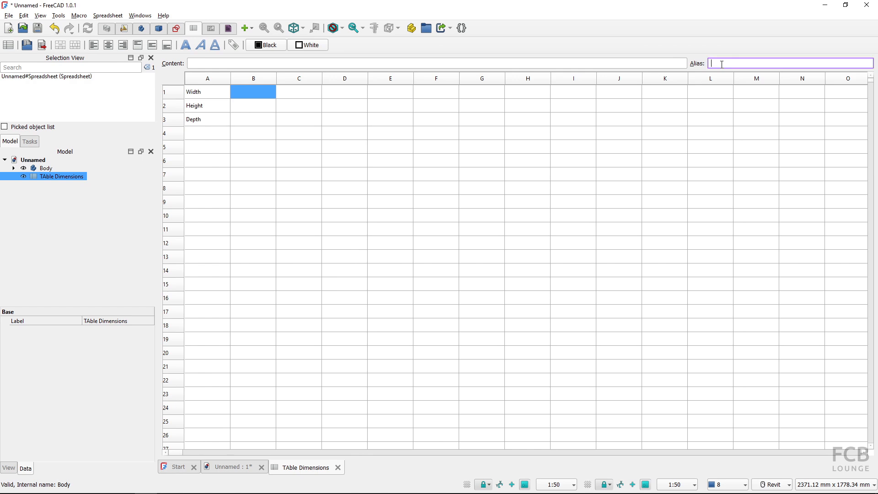
{"action": "type", "text": "Width"}
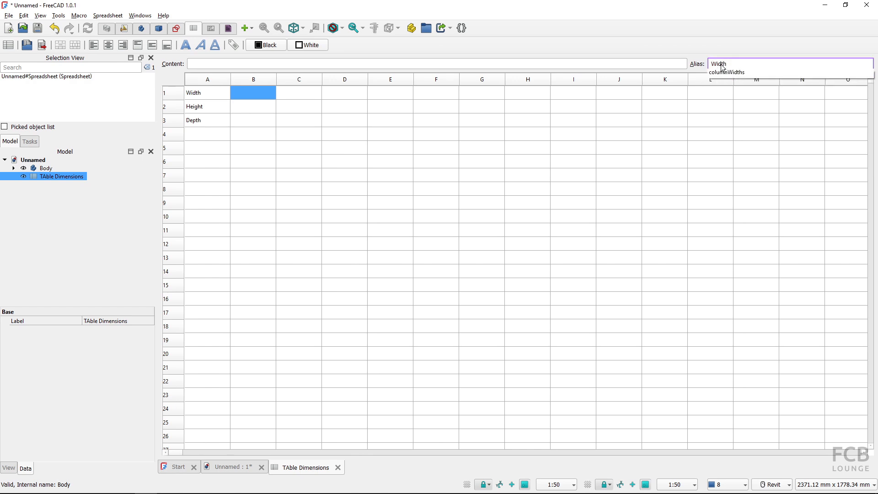
{"action": "key", "text": "Return"}
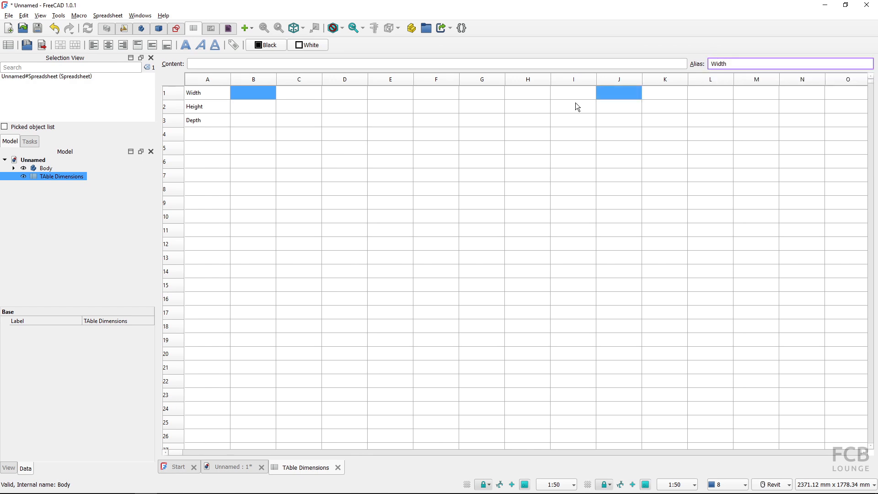
- Assign the alias Height to cell B2
{"action": "left_click", "coordinate": [261, 112]}
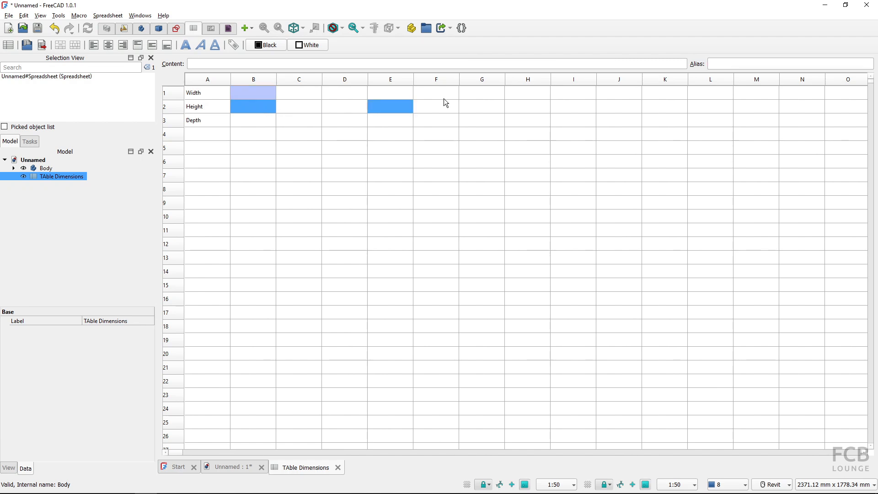
{"action": "left_click", "coordinate": [728, 63]}
{"action": "type", "text": "Height"}
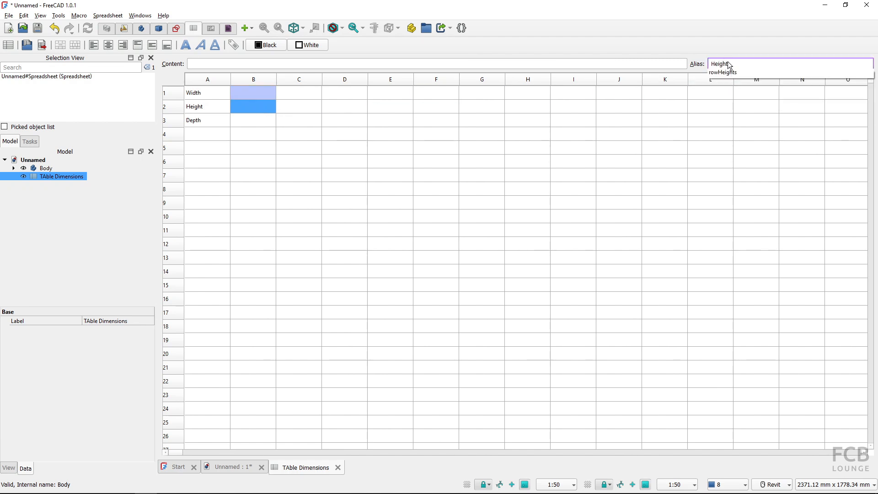
{"action": "key", "text": "Return"}
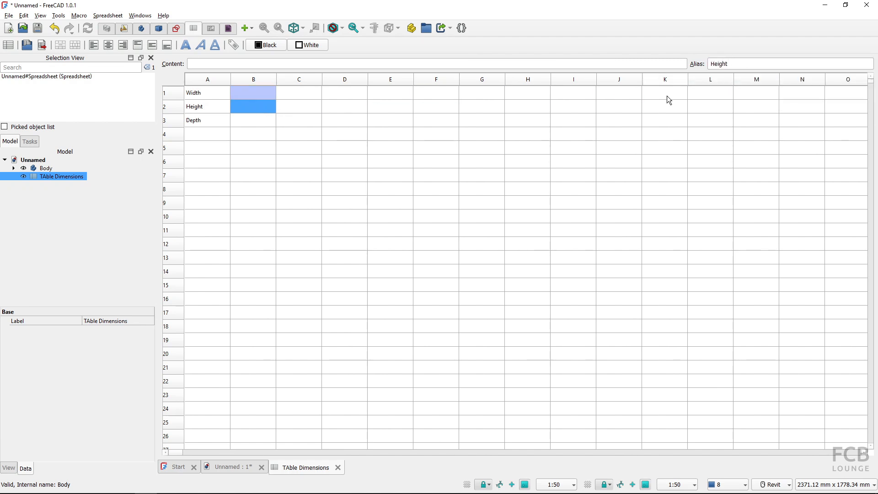
- Assign the alias Depth to cell B3 and check the aliases of the value cells
{"action": "left_click", "coordinate": [262, 124]}
{"action": "left_click", "coordinate": [720, 61]}
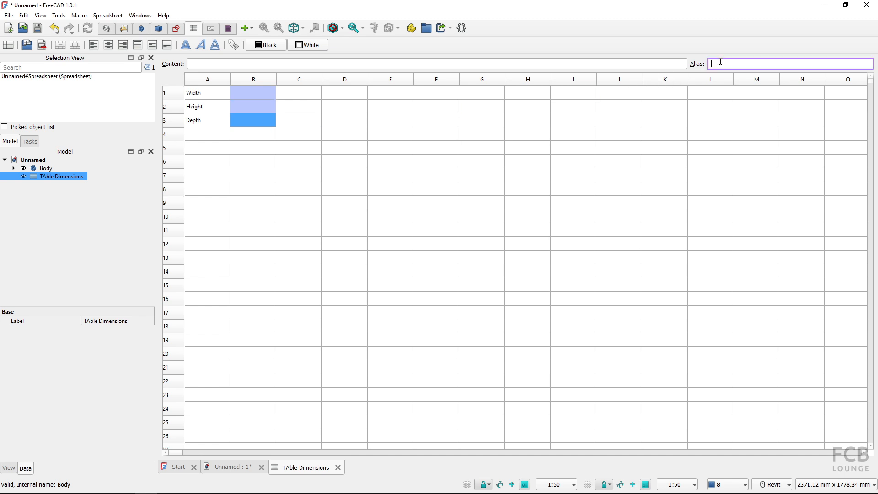
{"action": "type", "text": "Depth"}
{"action": "left_click_drag", "start_coordinate": [254, 122], "coordinate": [254, 133]}
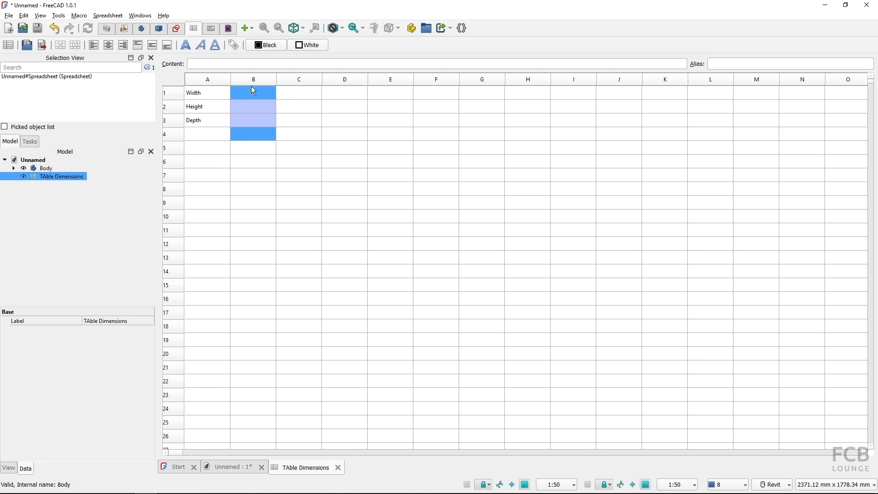
{"action": "left_click", "coordinate": [450, 105]}
{"action": "left_click", "coordinate": [265, 125]}
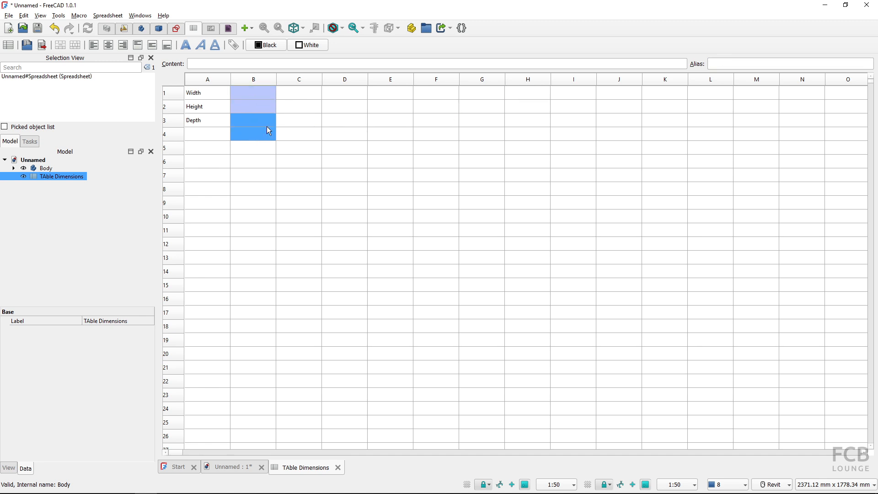
{"action": "left_click", "coordinate": [255, 105]}
{"action": "left_click", "coordinate": [253, 91]}
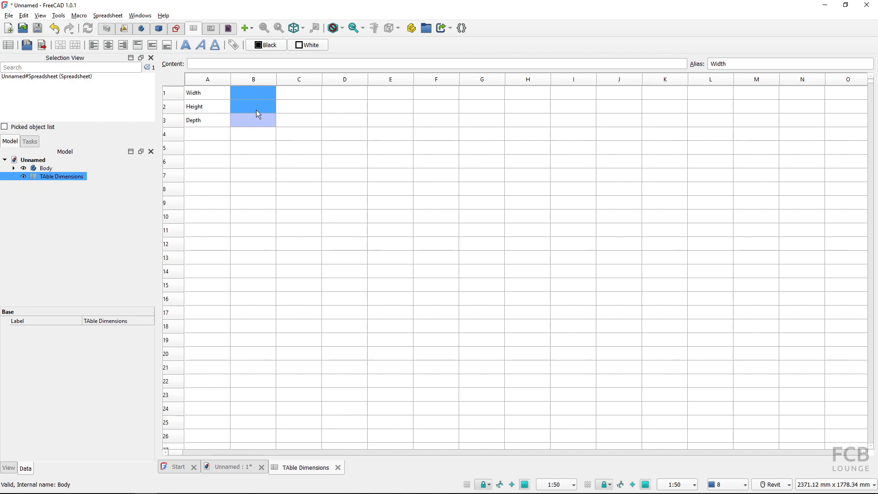
- Enter 1600 as the width value in cell B1
{"action": "double_click", "coordinate": [254, 93]}
{"action": "type", "text": "140"}
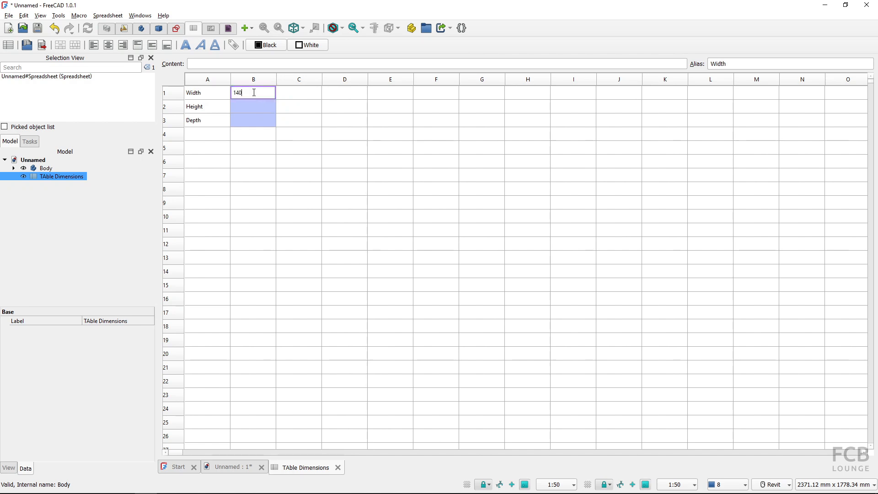
{"action": "type", "text": "0"}
{"action": "left_click", "coordinate": [255, 110]}
{"action": "double_click", "coordinate": [260, 95]}
{"action": "type", "text": "1600"}
- Enter 700 as the height in cell B2 and 1000 as the depth in cell B3
{"action": "left_click", "coordinate": [263, 110]}
{"action": "double_click", "coordinate": [261, 106]}
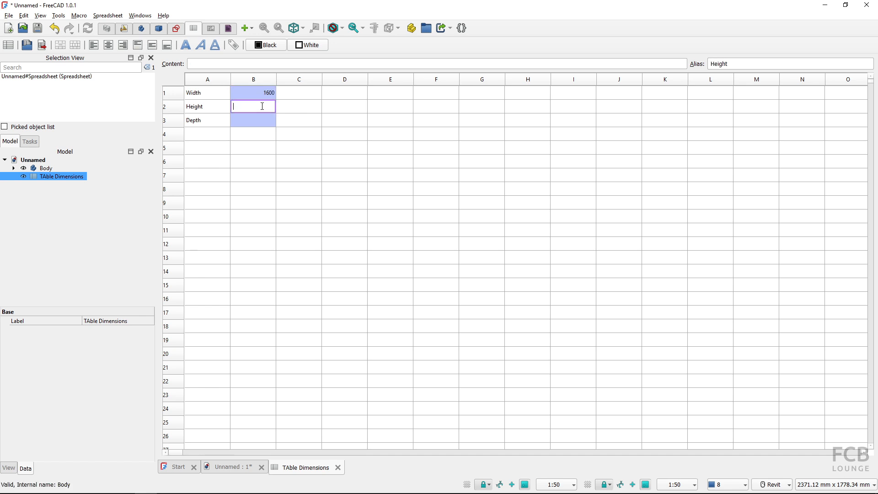
{"action": "type", "text": "1"}
{"action": "key", "text": "BackSpace"}
{"action": "type", "text": "700"}
{"action": "left_click", "coordinate": [264, 122]}
{"action": "double_click", "coordinate": [264, 121]}
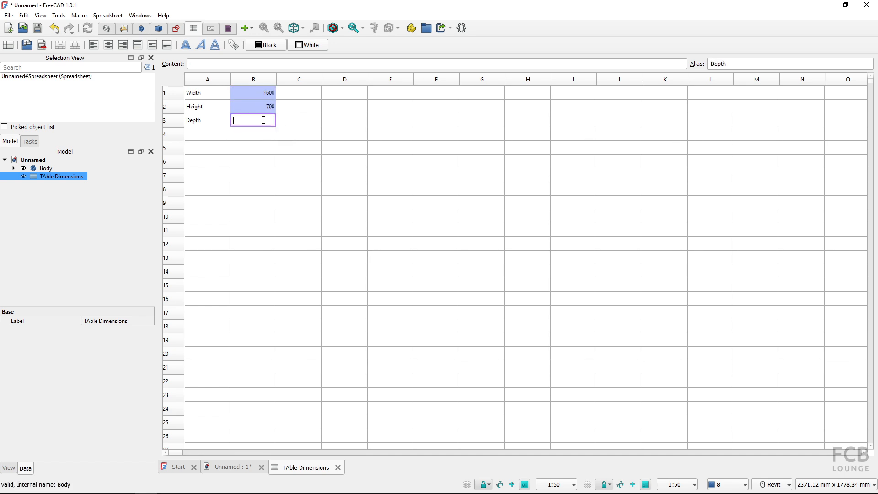
{"action": "type", "text": "1000"}
{"action": "key", "text": "Return"}
{"action": "left_click", "coordinate": [259, 149]}
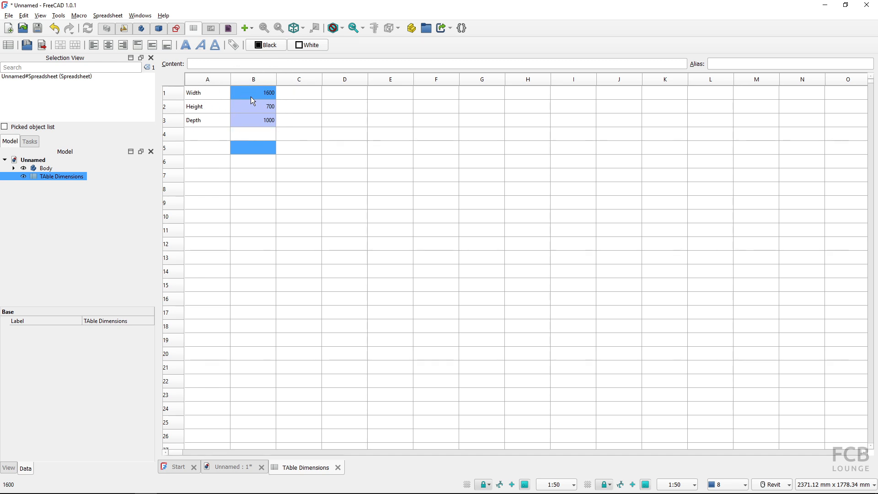
- Return to the 3D view, activate the table body and open the tabletop pad's sketch for editing
{"action": "left_click", "coordinate": [231, 464]}
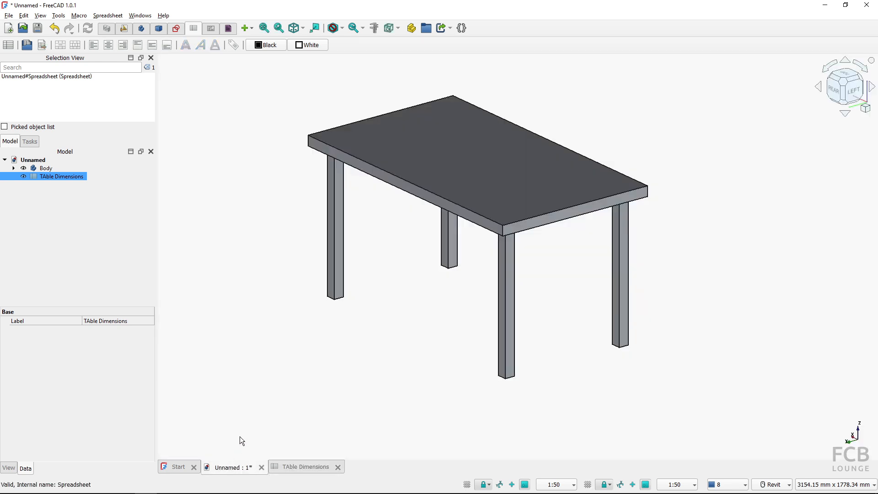
{"action": "right_click", "coordinate": [50, 168]}
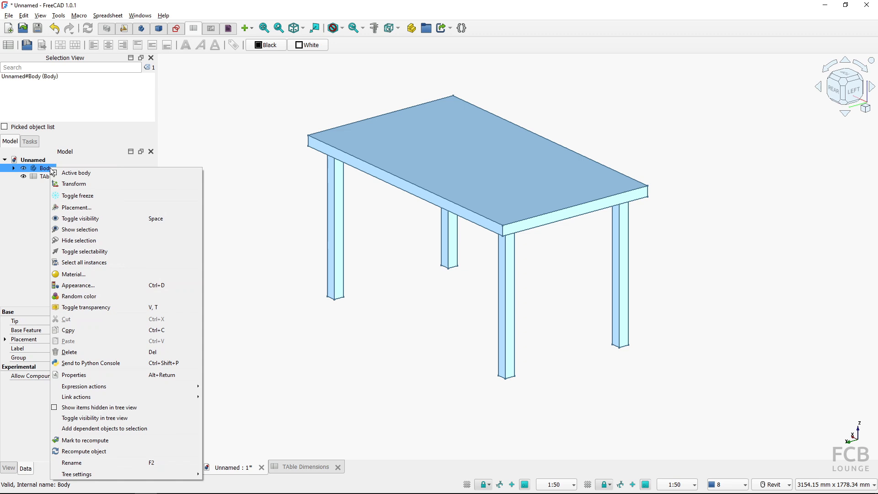
{"action": "left_click", "coordinate": [55, 171]}
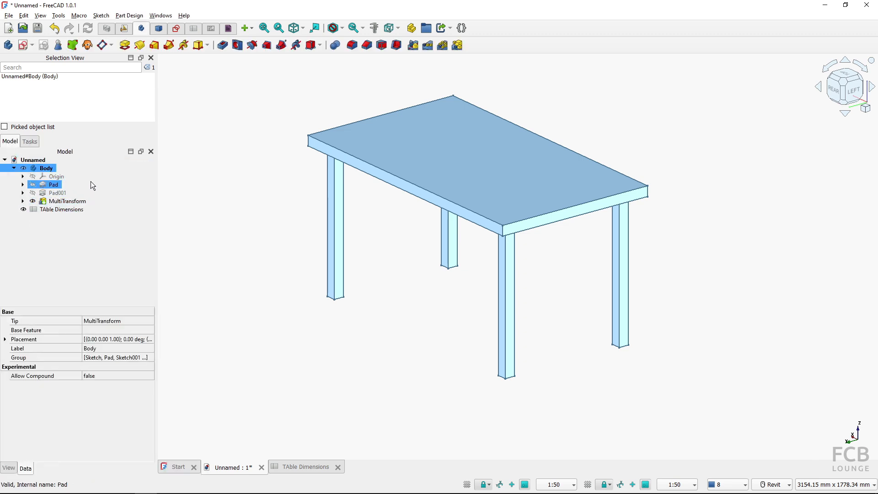
{"action": "left_click", "coordinate": [23, 185]}
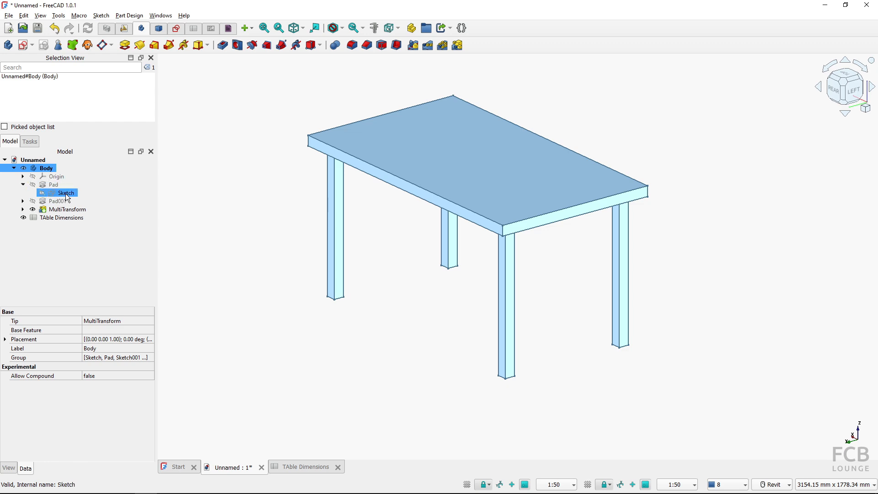
{"action": "double_click", "coordinate": [66, 193]}
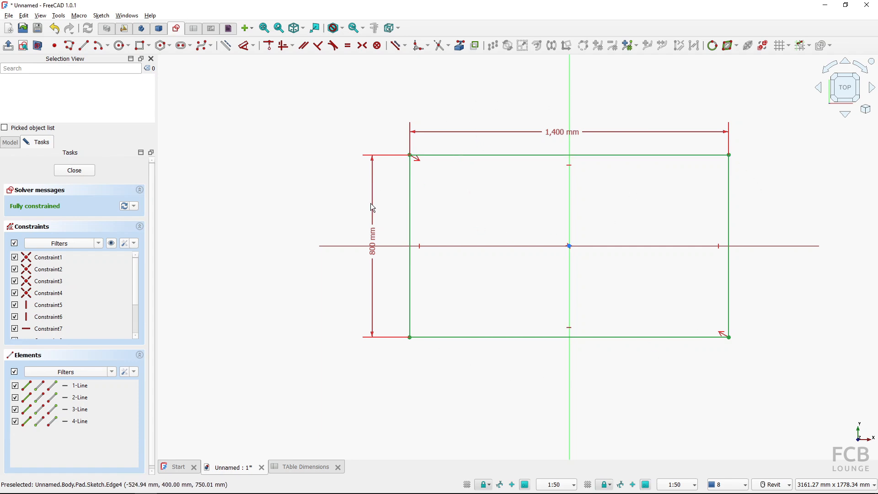
- Set the horizontal dimension of the tabletop rectangle to 1000 mm
{"action": "left_click", "coordinate": [552, 133]}
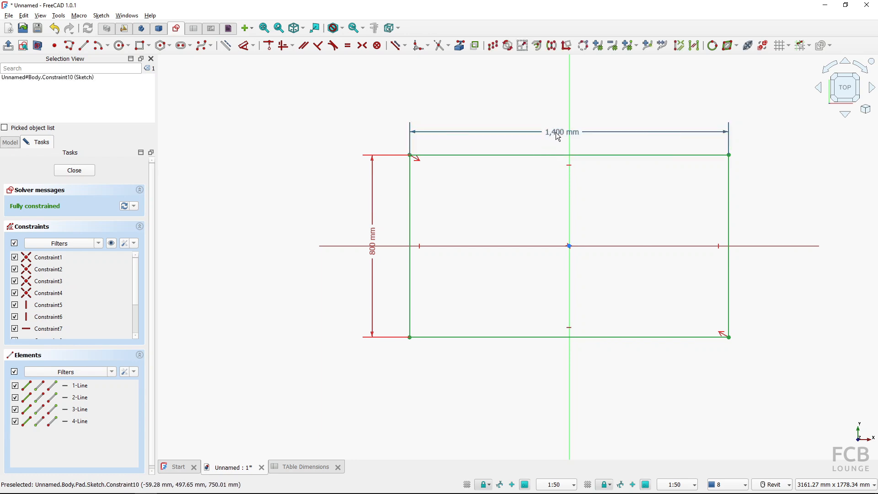
{"action": "double_click", "coordinate": [556, 132]}
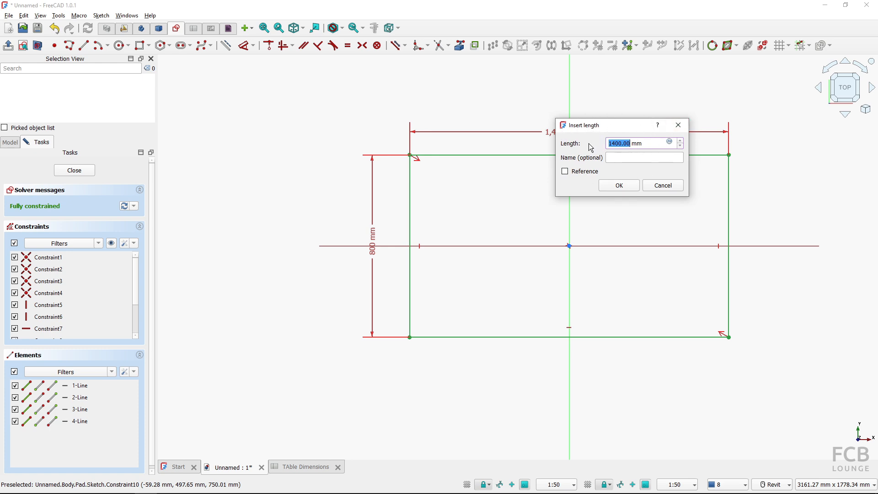
{"action": "type", "text": "1,"}
{"action": "type", "text": "000"}
{"action": "left_click", "coordinate": [614, 186]}
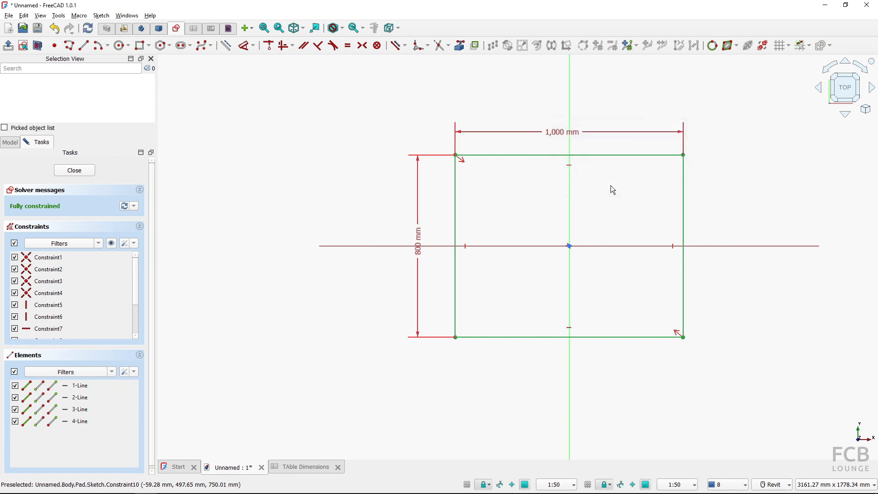
- Link the tabletop sketch's horizontal dimension to the expression Spreadsheet.Width
{"action": "double_click", "coordinate": [553, 131]}
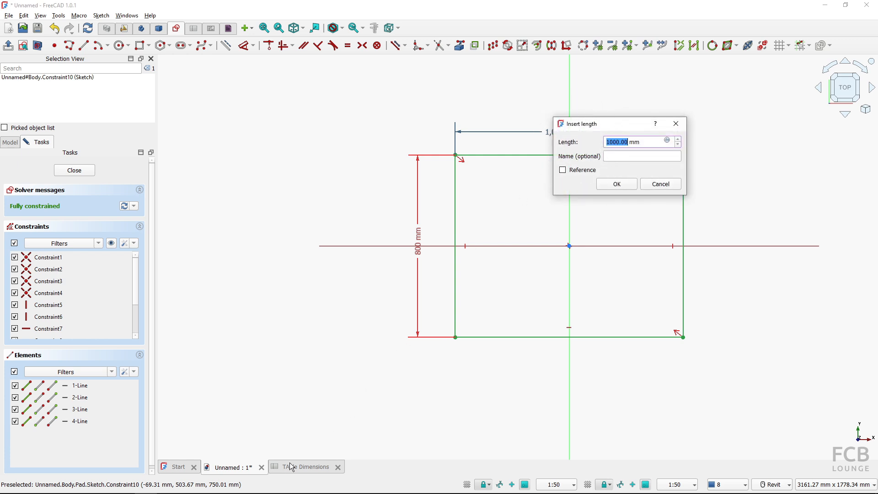
{"action": "left_click", "coordinate": [667, 141]}
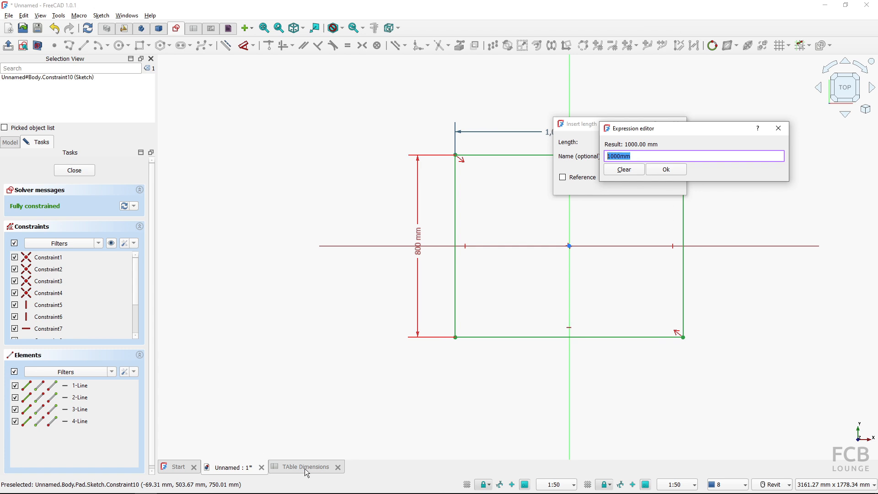
{"action": "double_click", "coordinate": [638, 156]}
{"action": "type", "text": "Spre"}
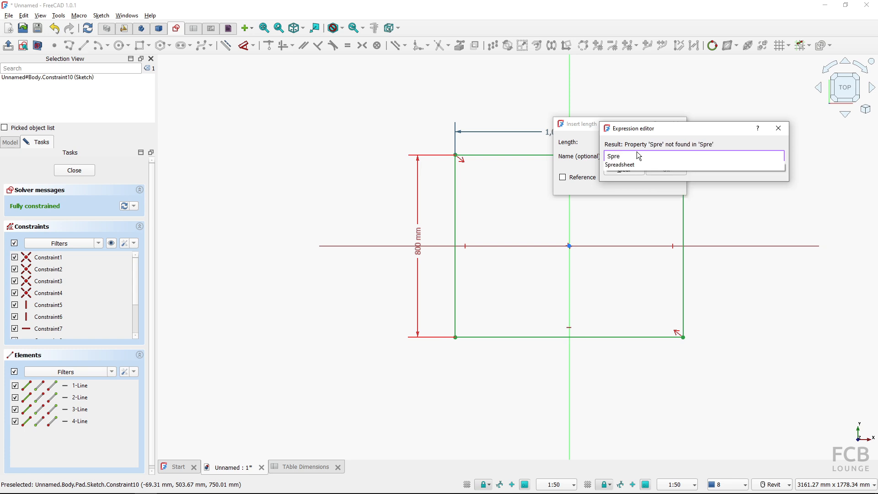
{"action": "left_click", "coordinate": [619, 168]}
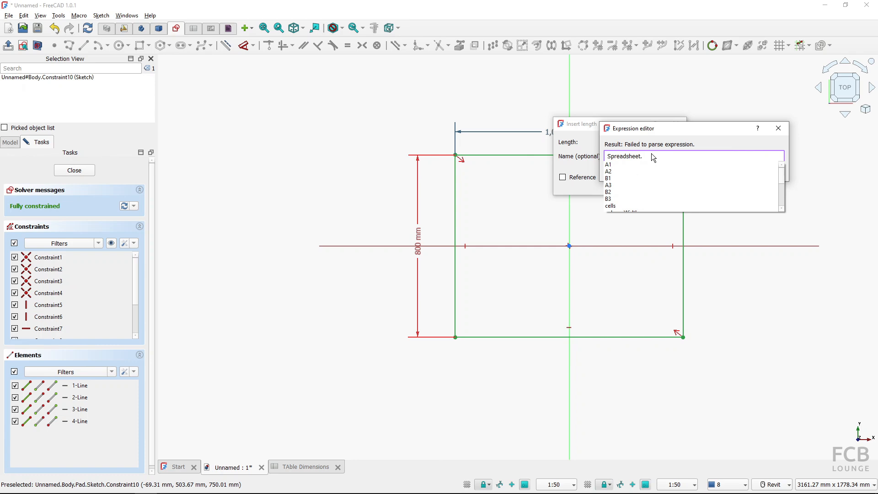
{"action": "type", "text": "Wid"}
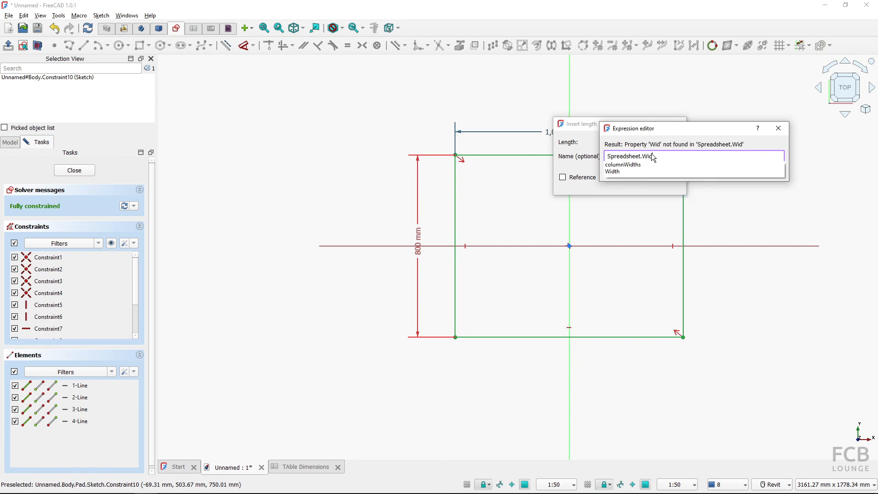
{"action": "left_click", "coordinate": [613, 173]}
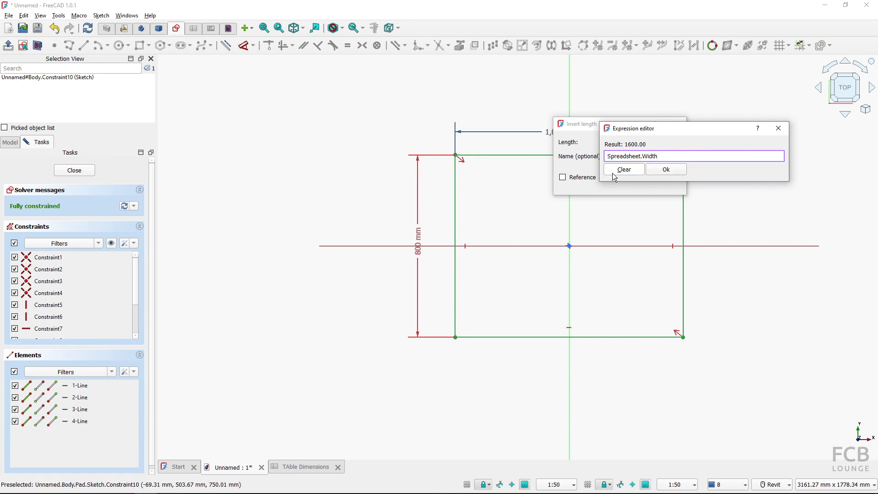
{"action": "left_click", "coordinate": [665, 170]}
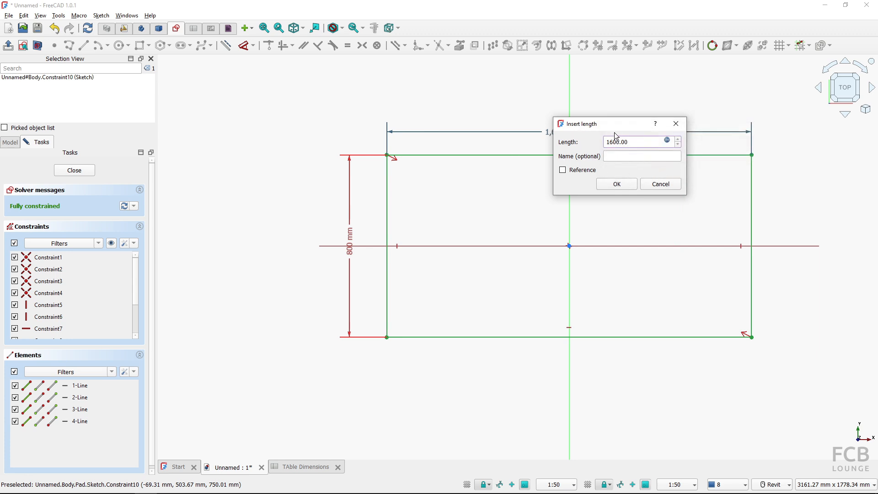
{"action": "left_click_drag", "start_coordinate": [613, 124], "coordinate": [512, 196]}
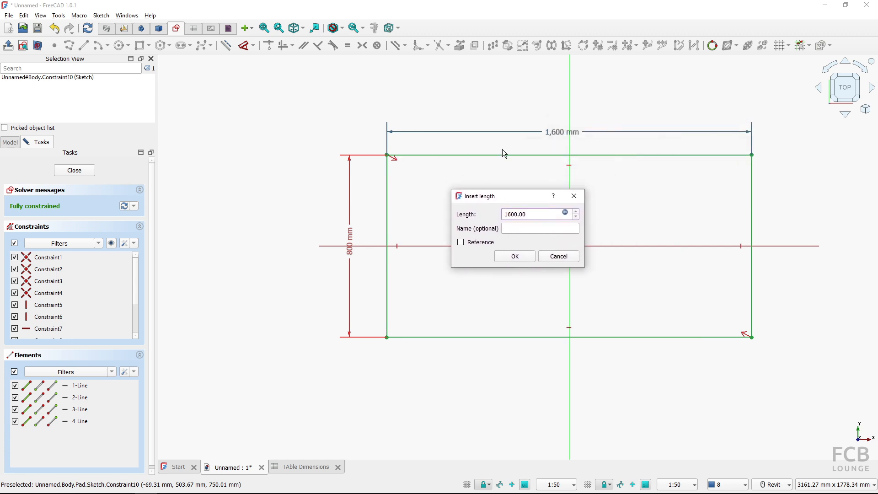
{"action": "left_click", "coordinate": [304, 465]}
{"action": "left_click", "coordinate": [514, 257]}
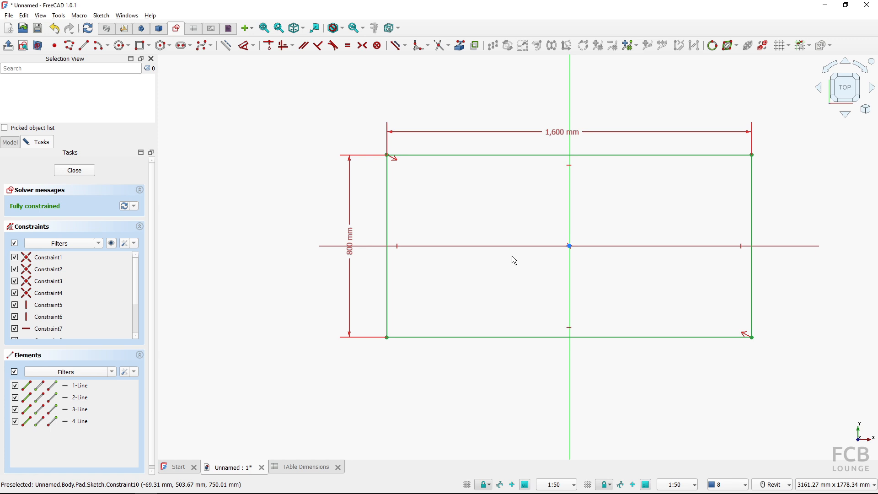
- Link the sketch's vertical dimension to the expression Spreadsheet.Depth and close the sketch
{"action": "double_click", "coordinate": [351, 239]}
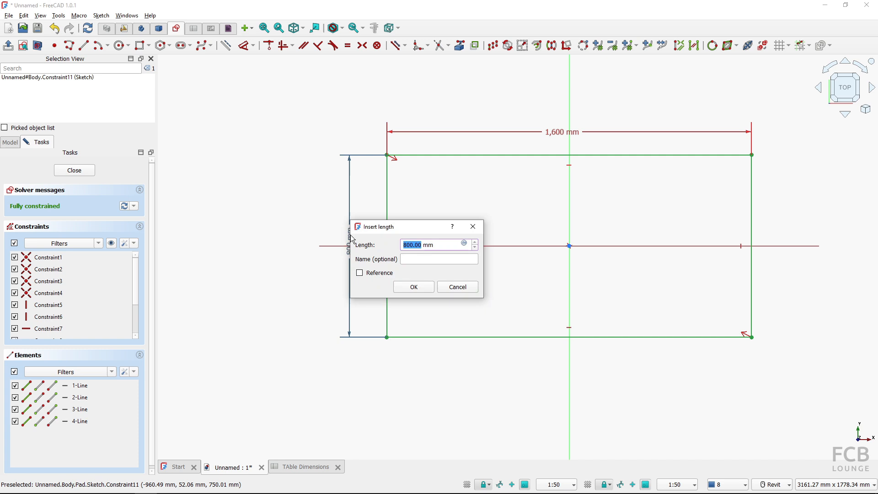
{"action": "left_click", "coordinate": [464, 243]}
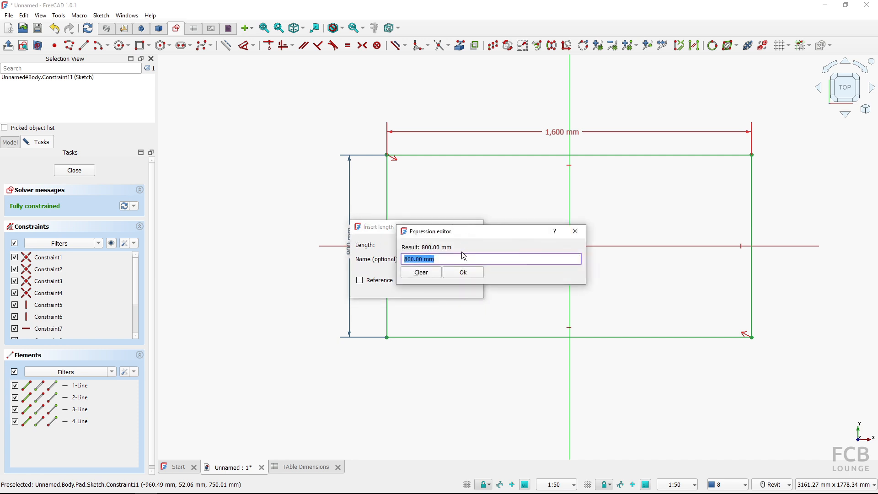
{"action": "type", "text": "Spre"}
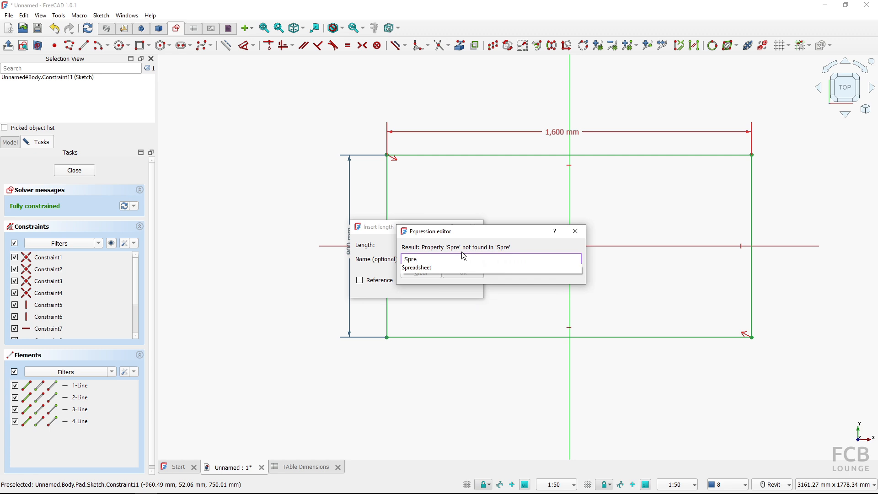
{"action": "left_click", "coordinate": [418, 268]}
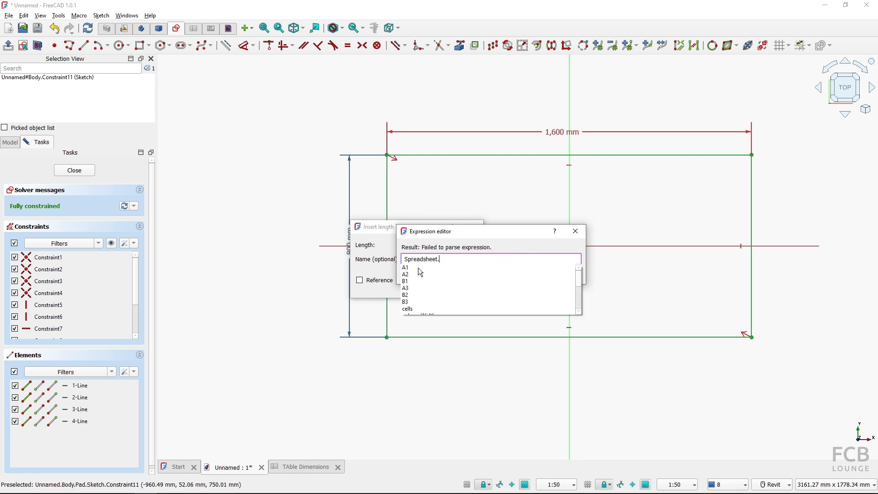
{"action": "type", "text": "De"}
{"action": "left_click", "coordinate": [418, 269]}
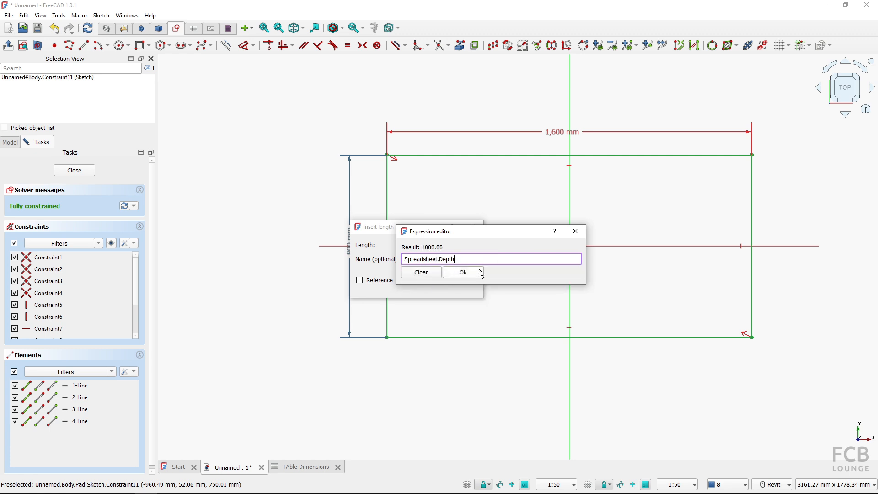
{"action": "left_click", "coordinate": [473, 271]}
{"action": "left_click", "coordinate": [413, 288]}
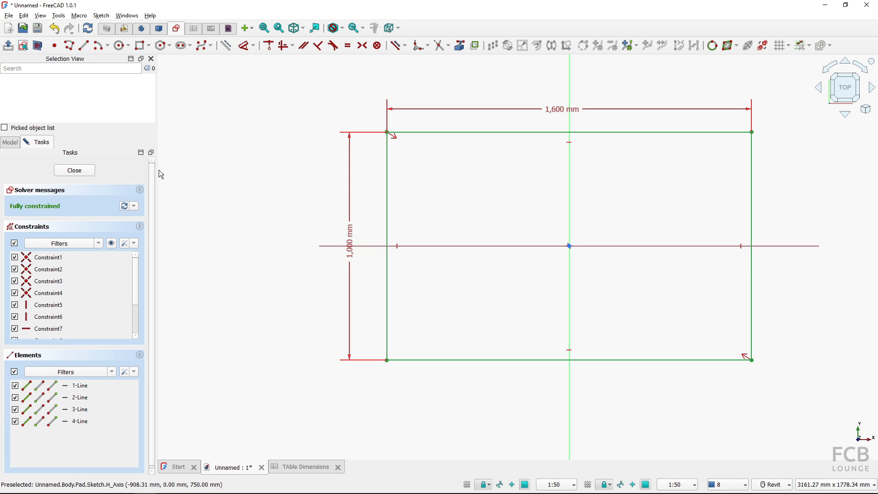
{"action": "left_click", "coordinate": [76, 170]}
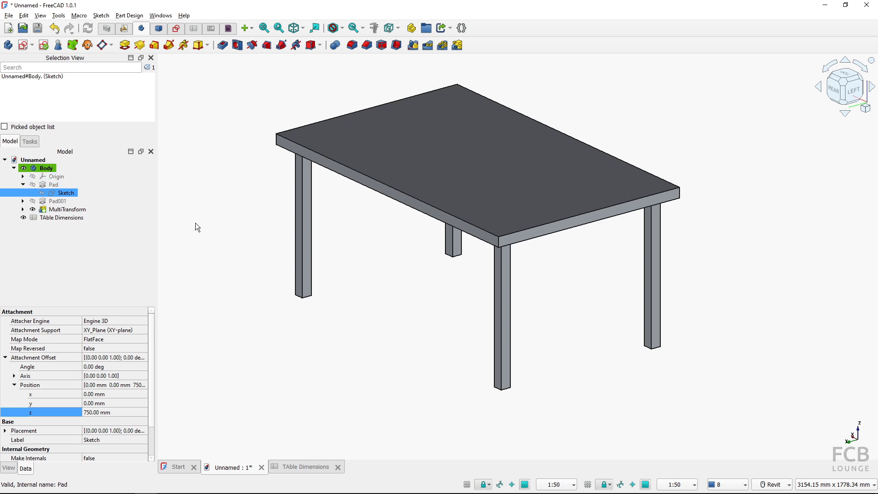
- Close the Start page and tile the 3D view and the table dimensions spreadsheet side by side, with the whole table in view
{"action": "left_click", "coordinate": [193, 467]}
{"action": "left_click", "coordinate": [161, 15]}
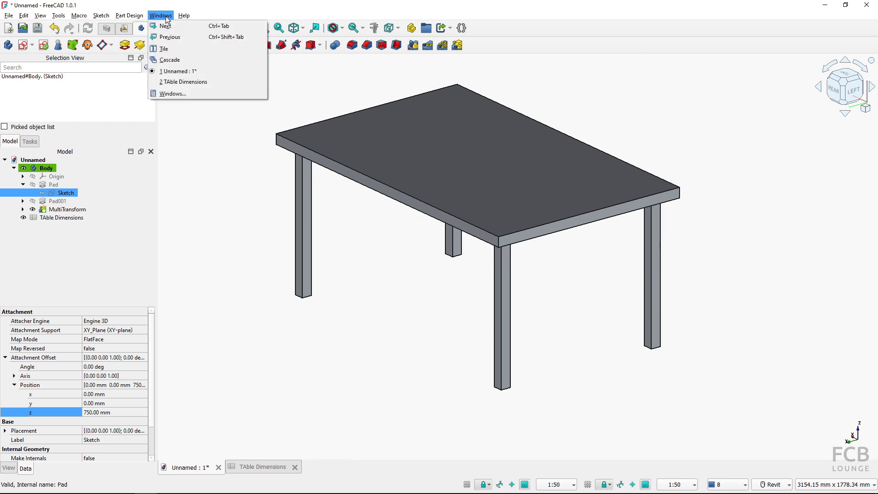
{"action": "left_click", "coordinate": [168, 48]}
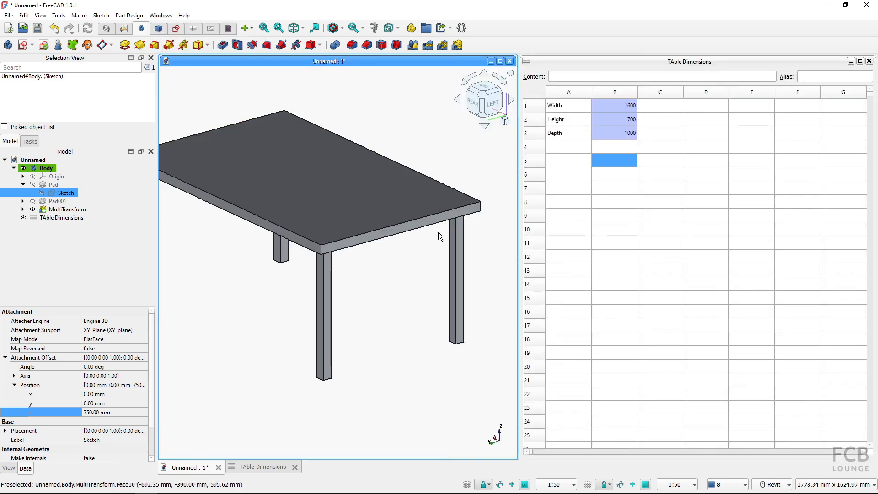
{"action": "middle_click_drag", "start_coordinate": [364, 273], "coordinate": [403, 293]}
{"action": "scroll", "coordinate": [404, 294], "scroll_direction": "down", "scroll_amount": 1}
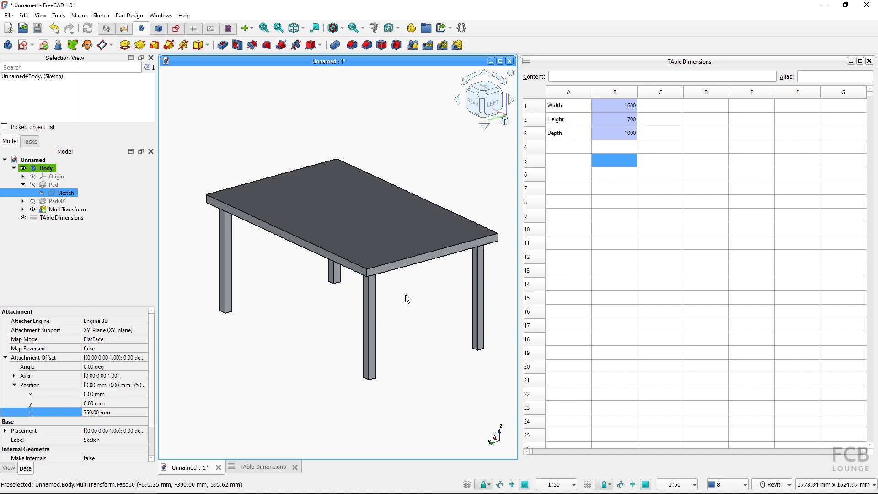
- Set the width in cell B1 to 1800
{"action": "left_click", "coordinate": [621, 117]}
{"action": "left_click", "coordinate": [623, 105]}
{"action": "type", "text": "18"}
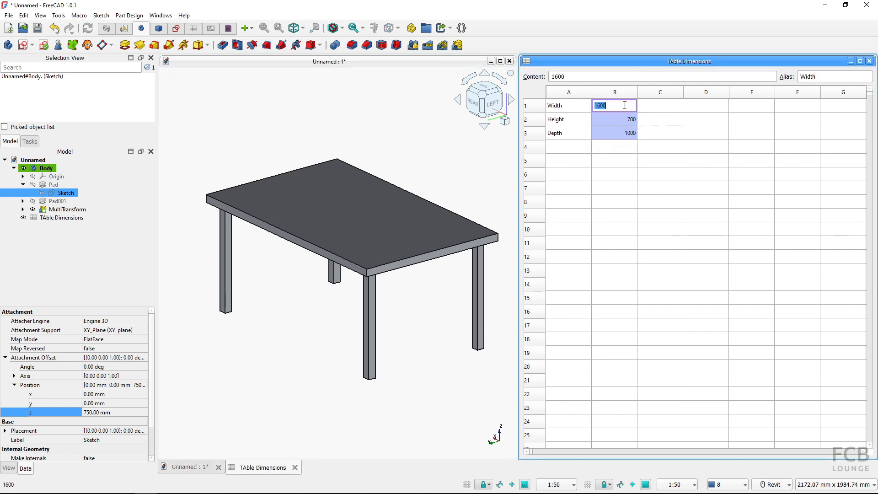
{"action": "type", "text": "00"}
{"action": "key", "text": "Return"}
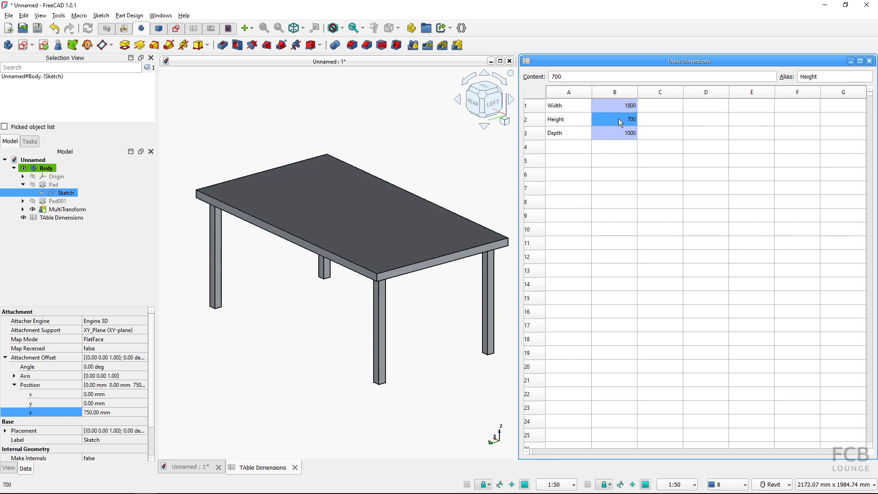
- Set the width in cell B1 to 1200
{"action": "left_click", "coordinate": [615, 106]}
{"action": "type", "text": "1200"}
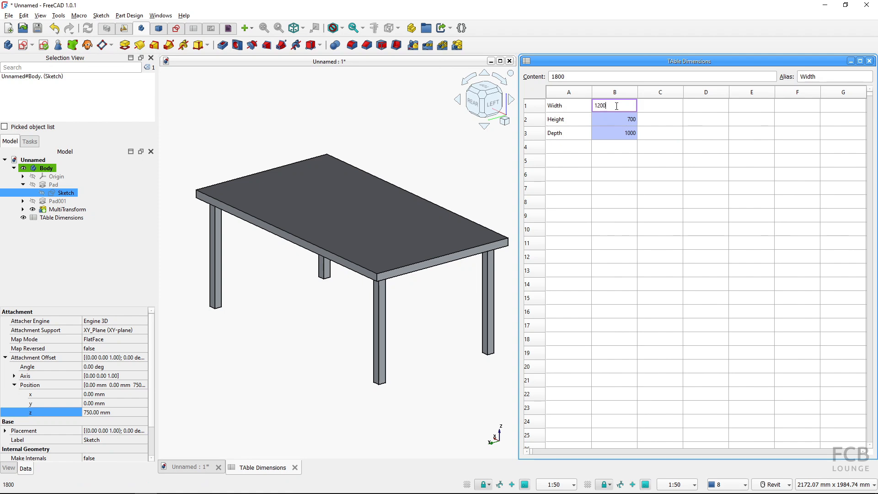
{"action": "key", "text": "Return"}
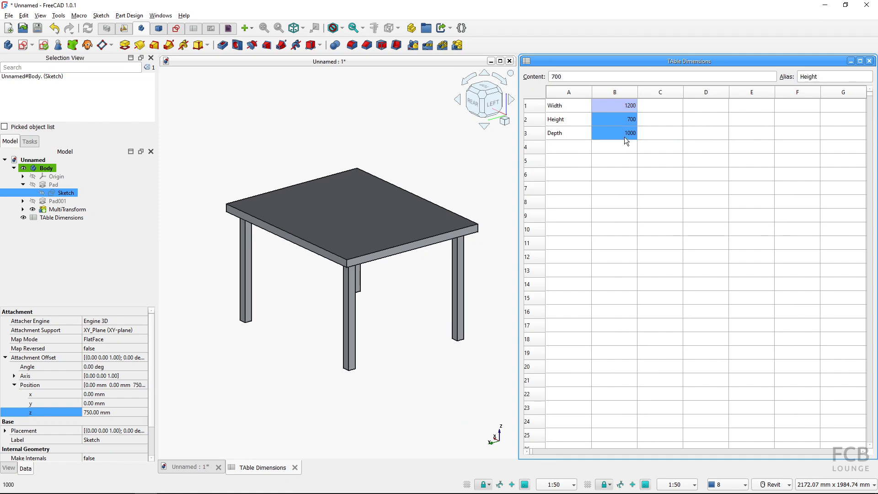
- Set the depth in cell B3 to 800
{"action": "double_click", "coordinate": [623, 133]}
{"action": "type", "text": "80"}
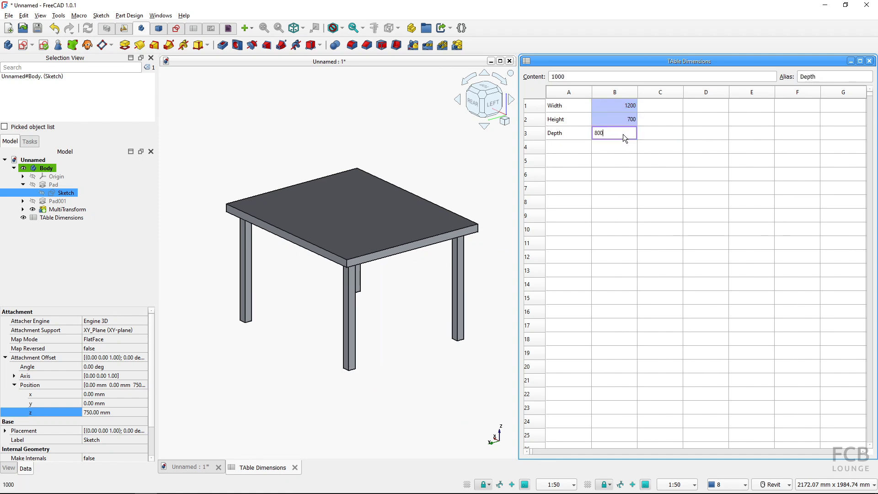
{"action": "key", "text": "Return"}
- Set the depth in cell B3 to 600
{"action": "left_click", "coordinate": [624, 135]}
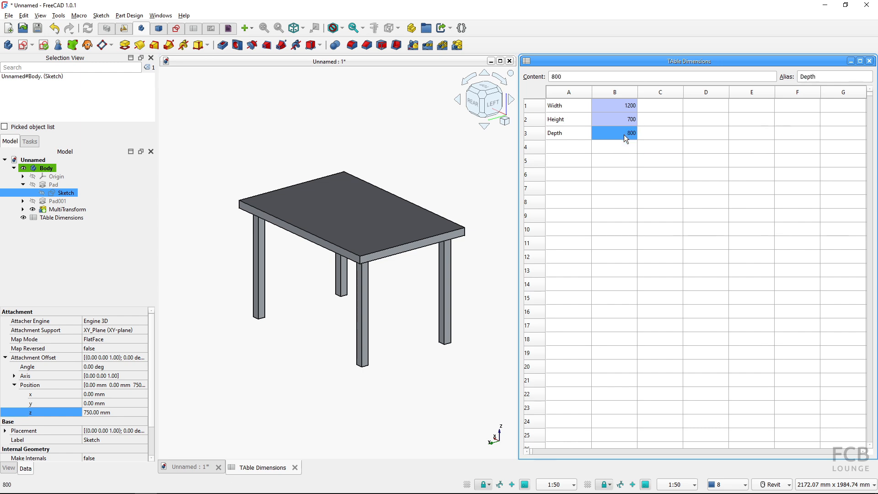
{"action": "type", "text": "600"}
{"action": "key", "text": "Return"}
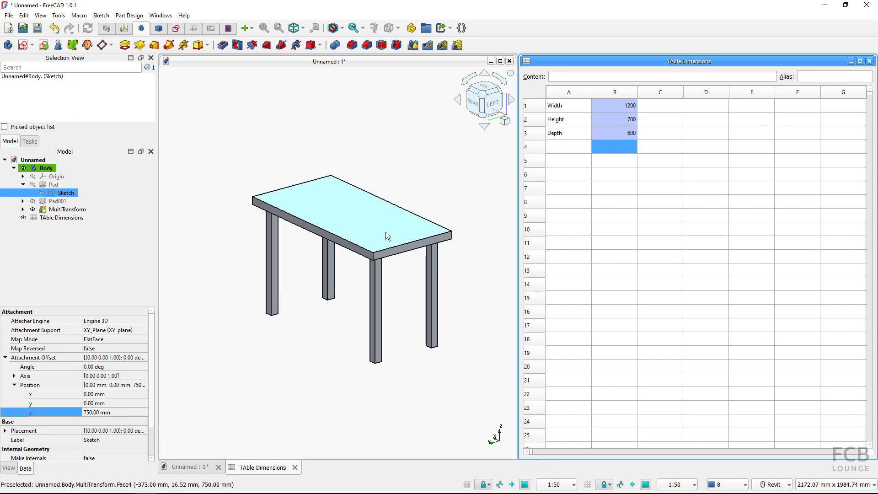
- Set the height in cell B2 to 800
{"action": "left_click", "coordinate": [610, 132]}
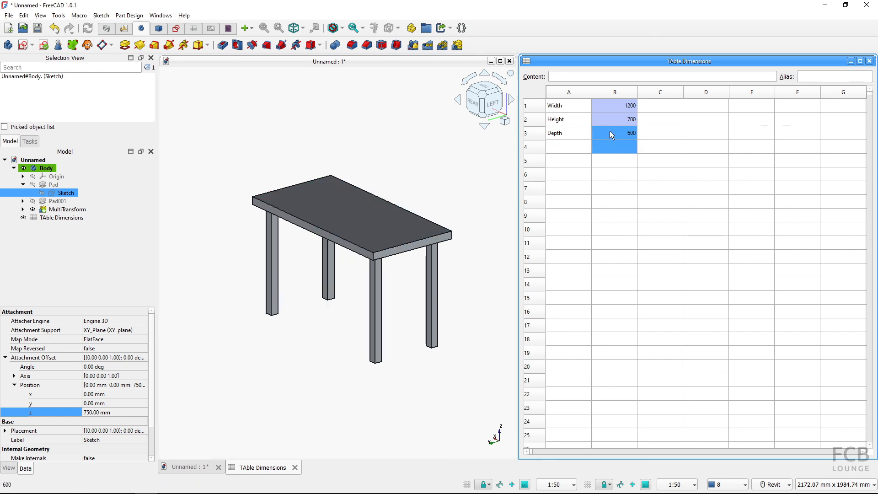
{"action": "left_click", "coordinate": [551, 133]}
{"action": "left_click", "coordinate": [550, 124]}
{"action": "double_click", "coordinate": [626, 119]}
{"action": "type", "text": "800"}
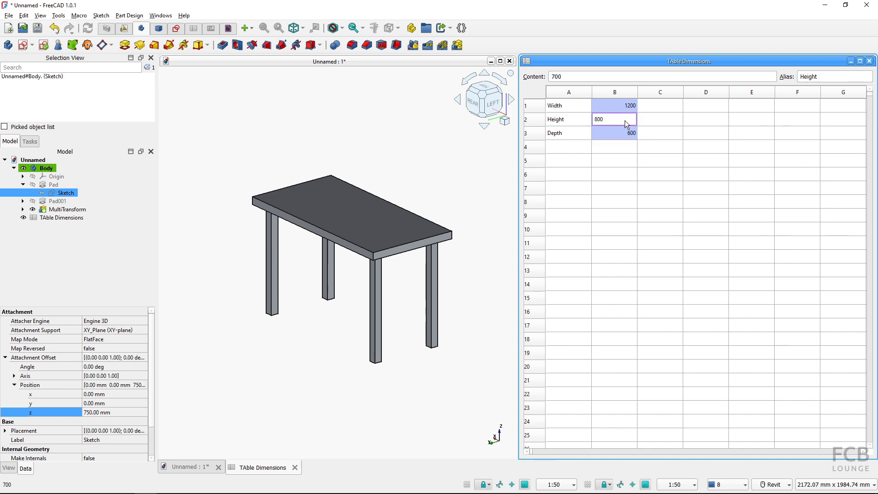
{"action": "key", "text": "Return"}
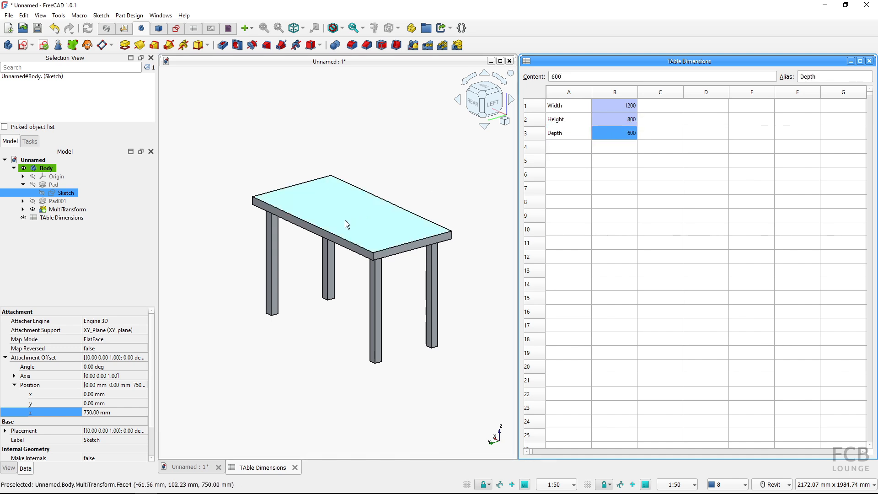
- Link the z attachment offset of the tabletop sketch under Pad to the expression Spreadsheet.Height
{"action": "left_click", "coordinate": [409, 194]}
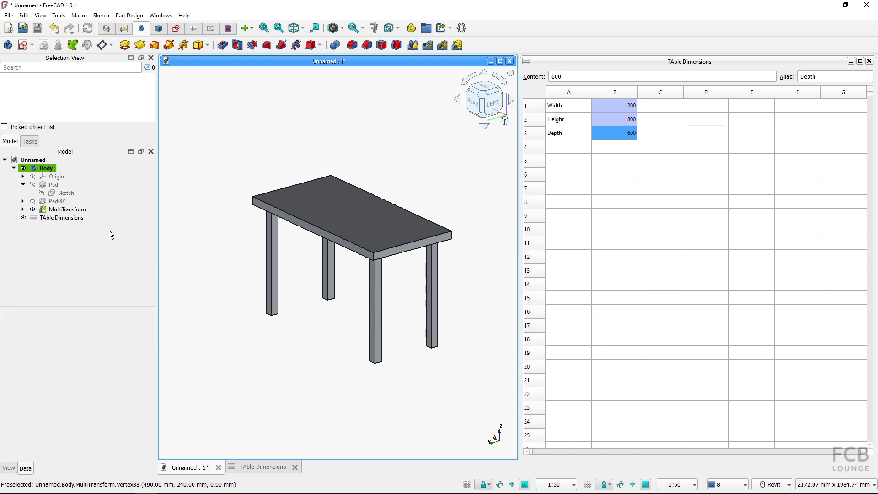
{"action": "left_click", "coordinate": [67, 193]}
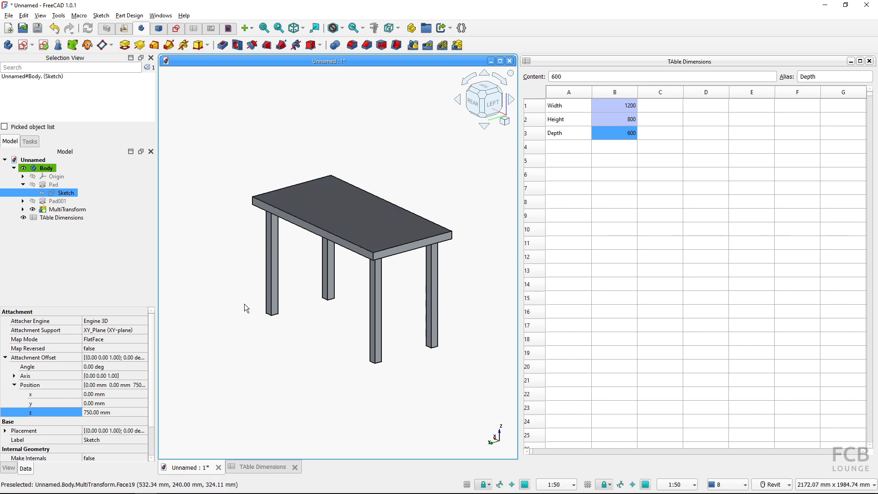
{"action": "left_click", "coordinate": [114, 413]}
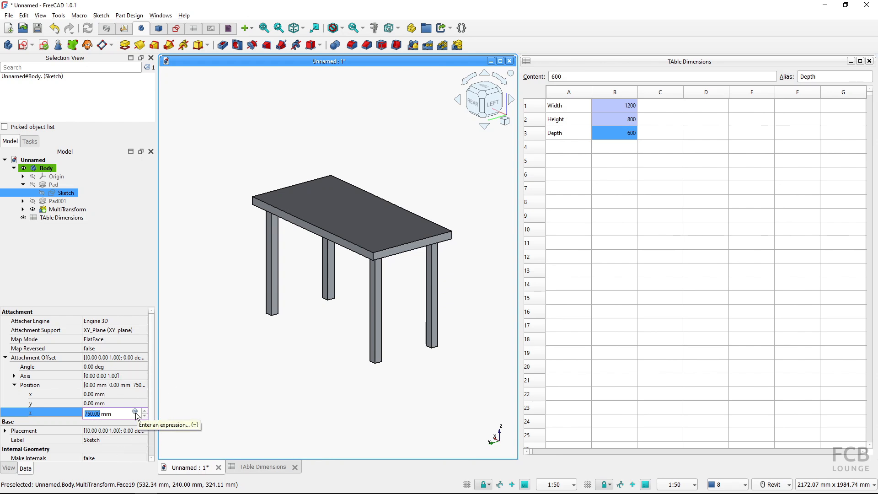
{"action": "left_click", "coordinate": [135, 412]}
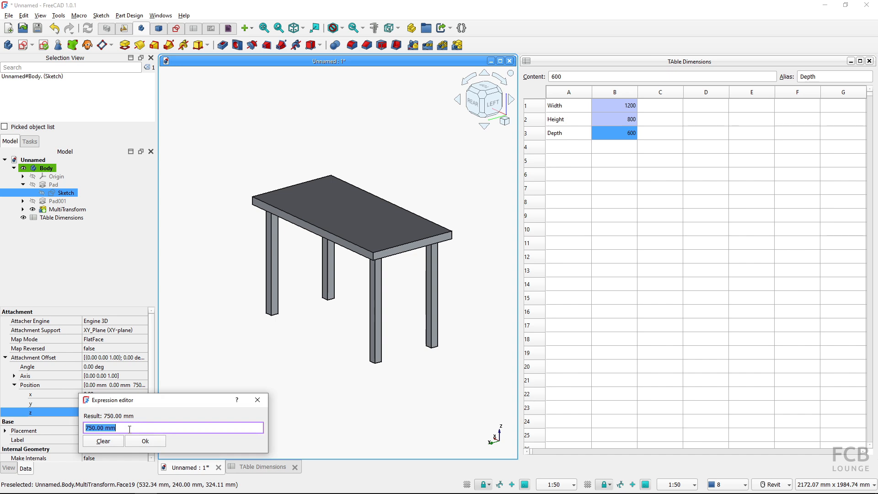
{"action": "type", "text": "Spre"}
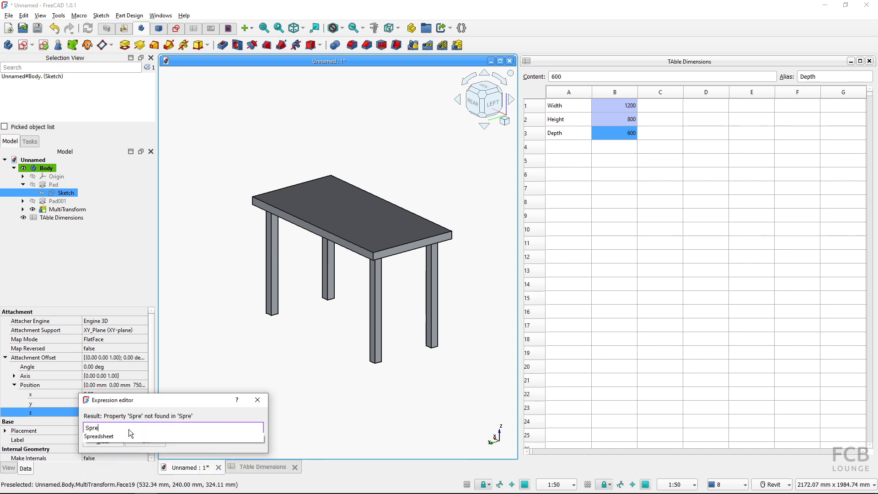
{"action": "left_click", "coordinate": [115, 437]}
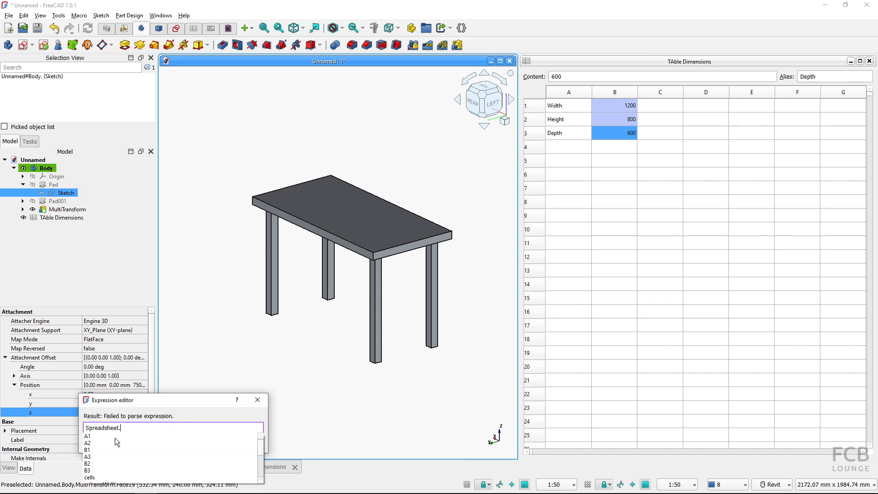
{"action": "type", "text": "He"}
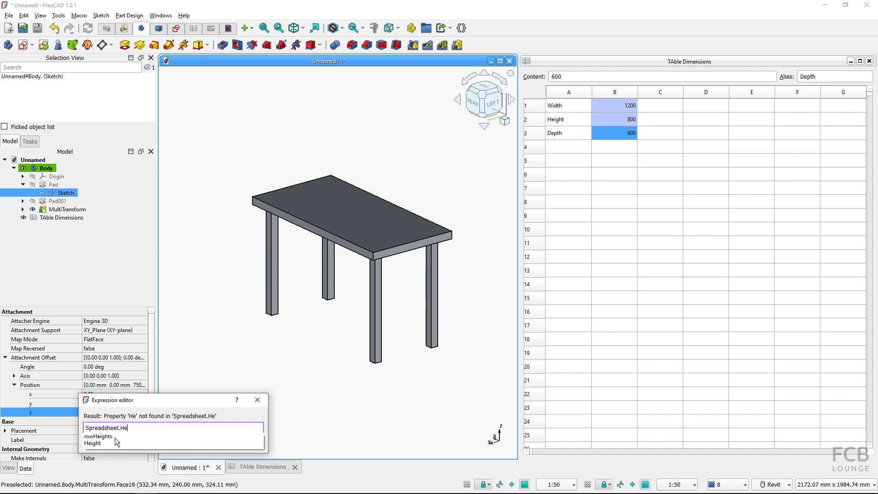
{"action": "left_click", "coordinate": [101, 444]}
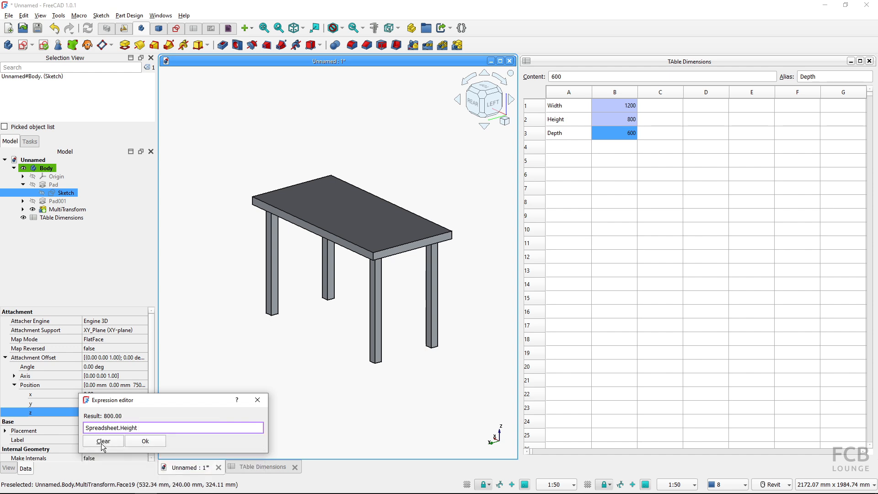
{"action": "left_click", "coordinate": [144, 441]}
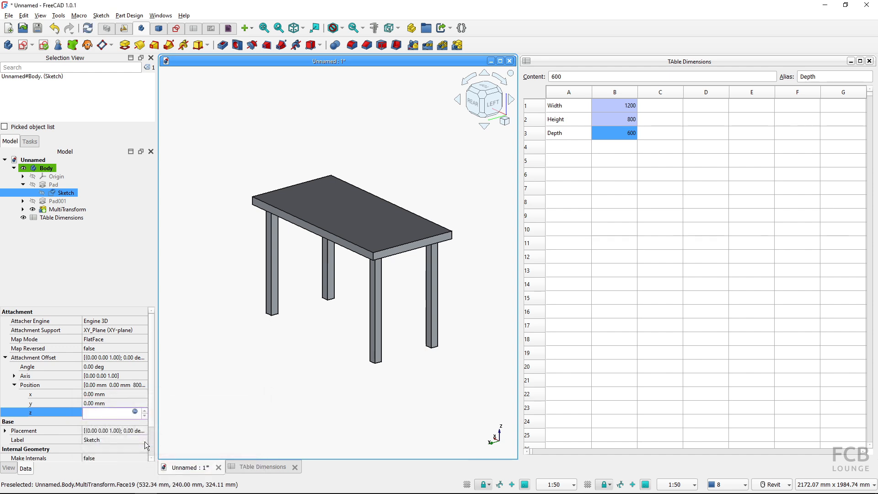
{"action": "left_click", "coordinate": [213, 338]}
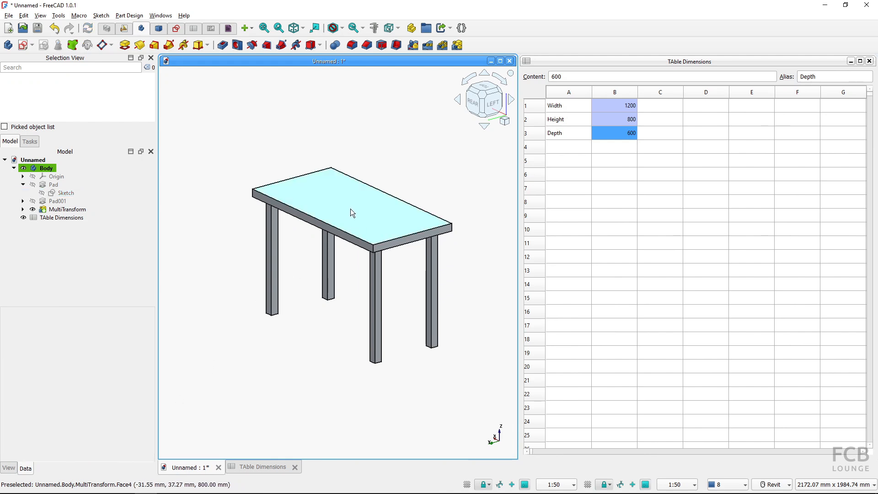
- Test the table's height link by setting cell B2 to 700 and to 600
{"action": "left_click", "coordinate": [630, 121]}
{"action": "type", "text": "70"}
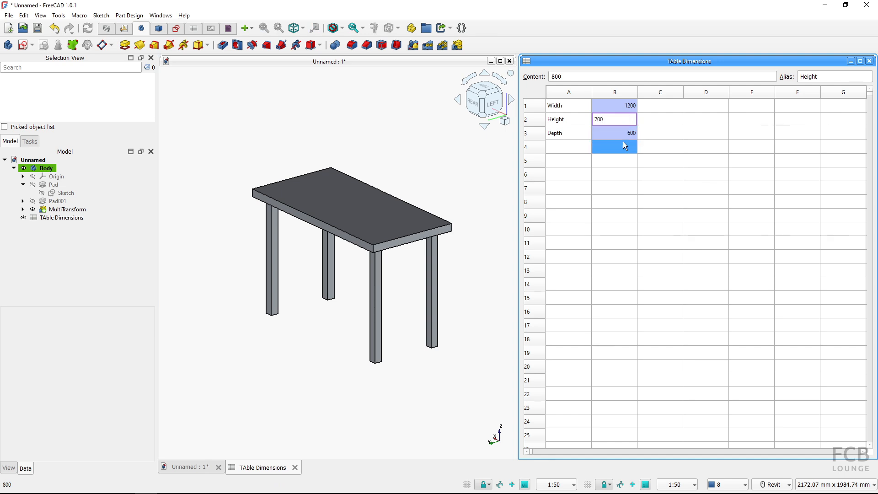
{"action": "left_click", "coordinate": [621, 134]}
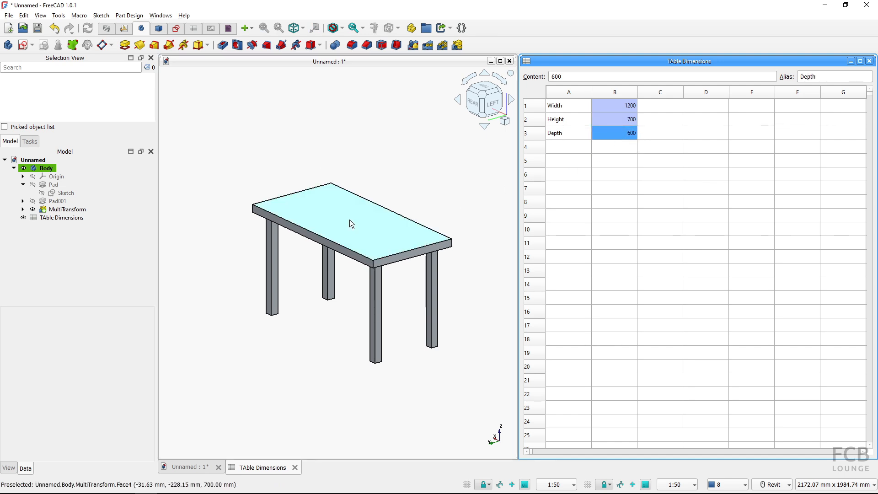
{"action": "double_click", "coordinate": [633, 119]}
{"action": "key", "text": "Return"}
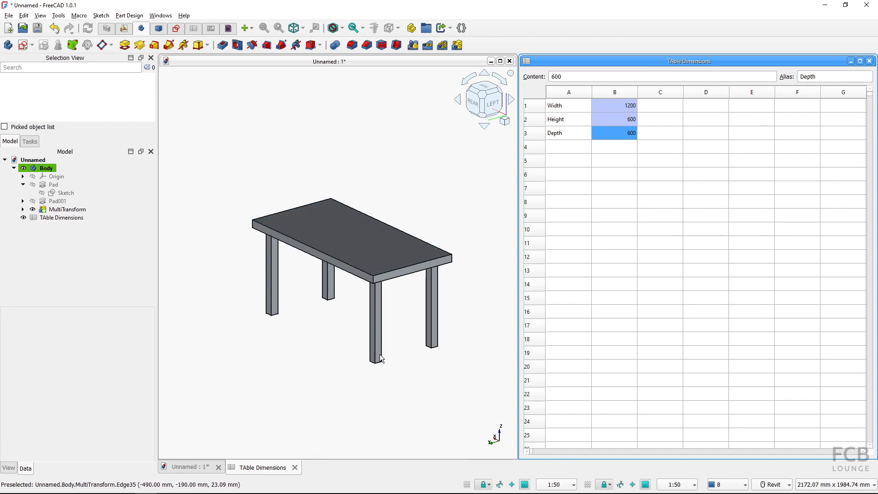
- Switch to the BIM workbench and convert the table Body into an Equipment object
{"action": "right_click", "coordinate": [45, 169]}
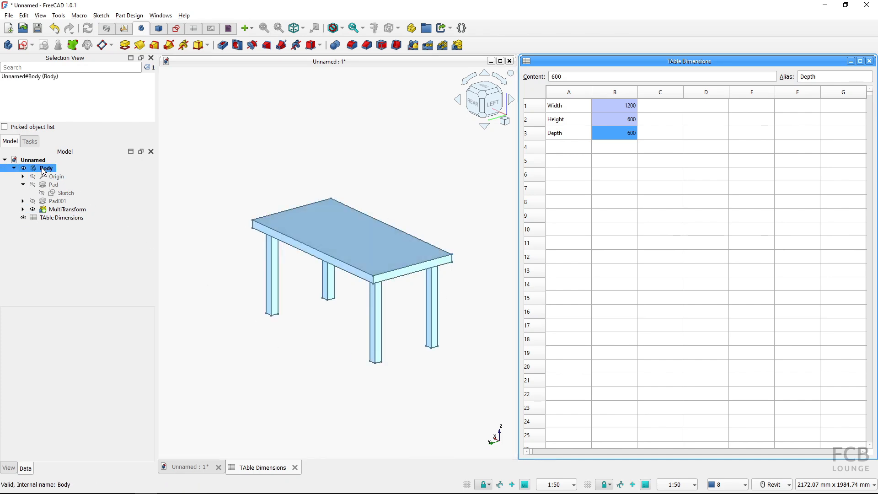
{"action": "left_click", "coordinate": [48, 173]}
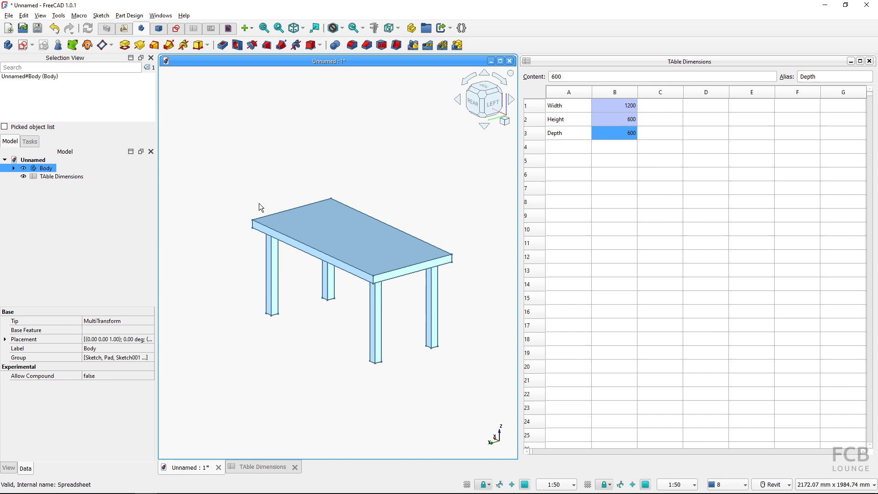
{"action": "left_click", "coordinate": [106, 27]}
{"action": "left_click", "coordinate": [107, 28]}
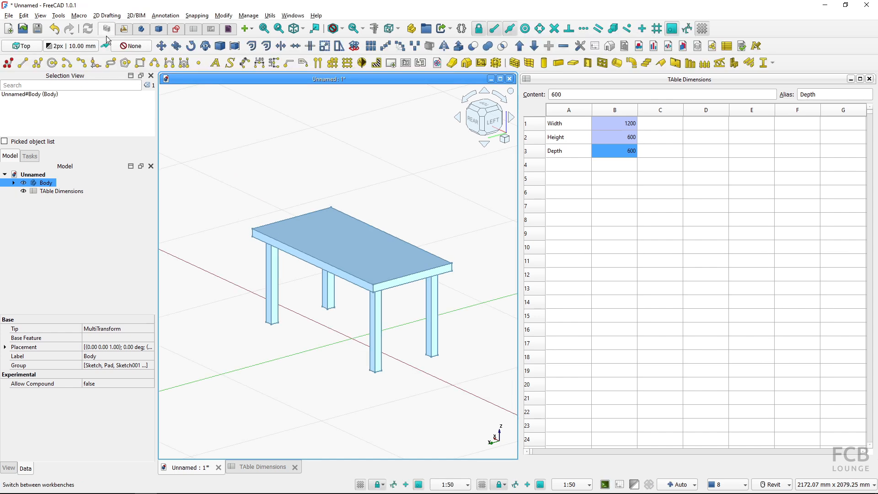
{"action": "left_click", "coordinate": [48, 183]}
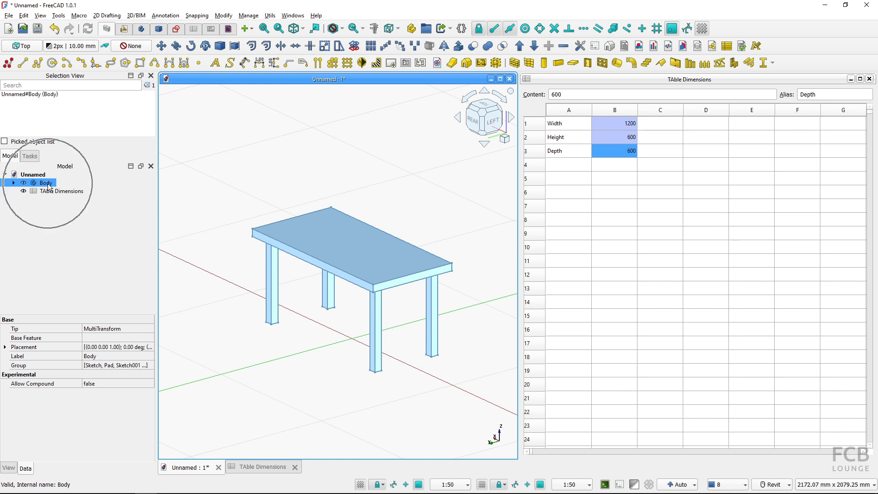
{"action": "left_click", "coordinate": [734, 64]}
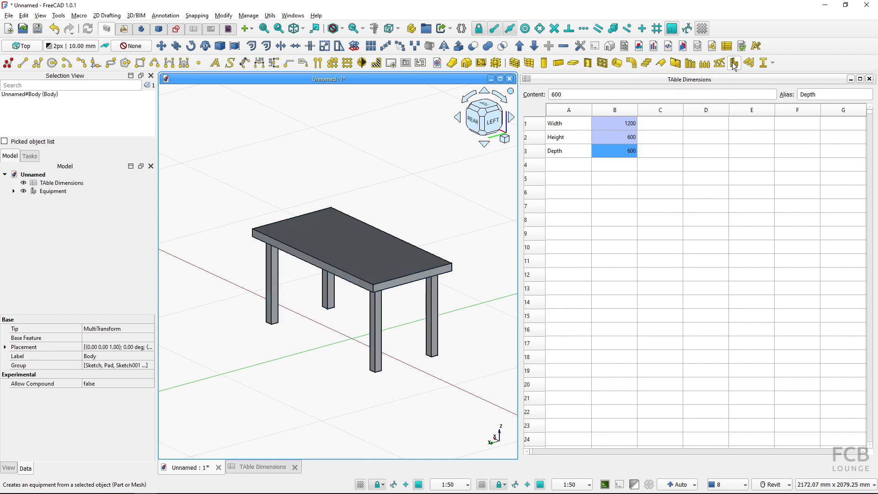
- Check the Body nested in the Equipment object and set the Equipment's IFC predefined type to TABLE
{"action": "left_click", "coordinate": [48, 191]}
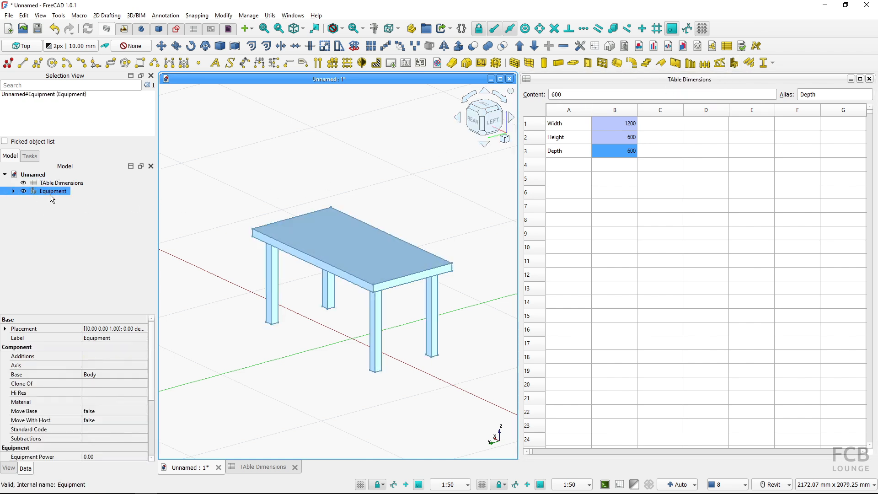
{"action": "left_click", "coordinate": [13, 191]}
{"action": "left_click", "coordinate": [23, 199]}
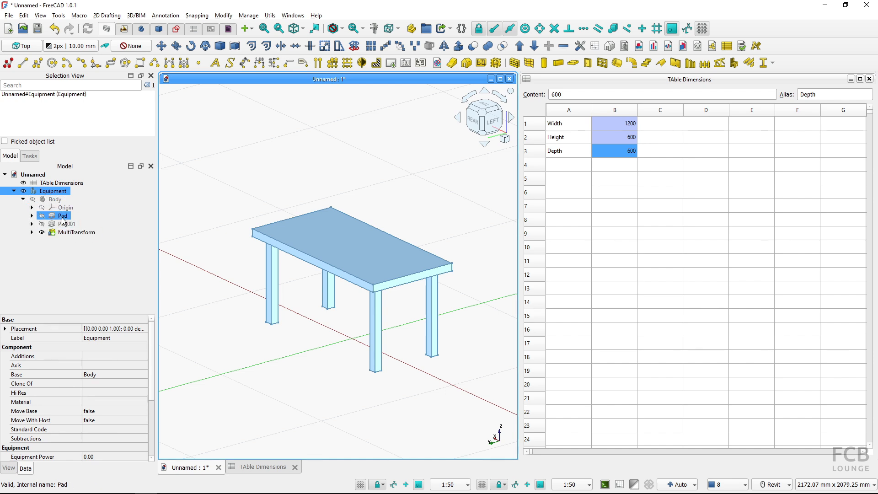
{"action": "left_click", "coordinate": [23, 200]}
{"action": "left_click", "coordinate": [14, 191]}
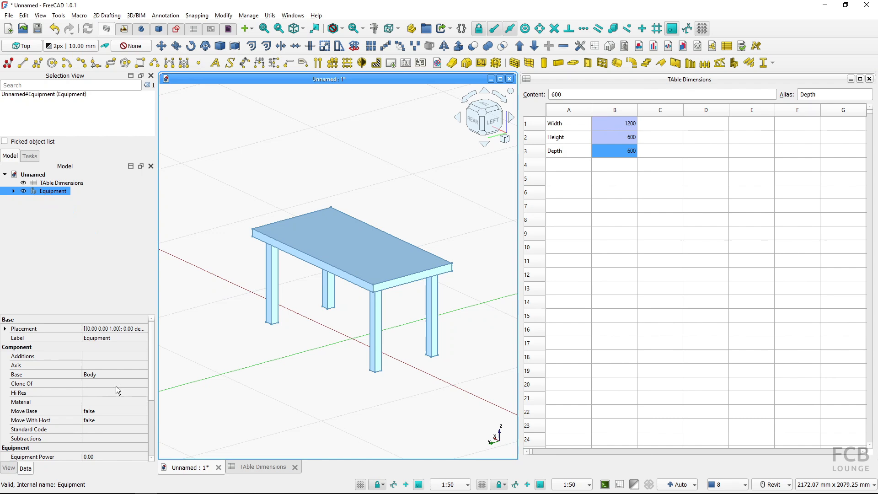
{"action": "left_click_drag", "start_coordinate": [152, 360], "coordinate": [156, 425]}
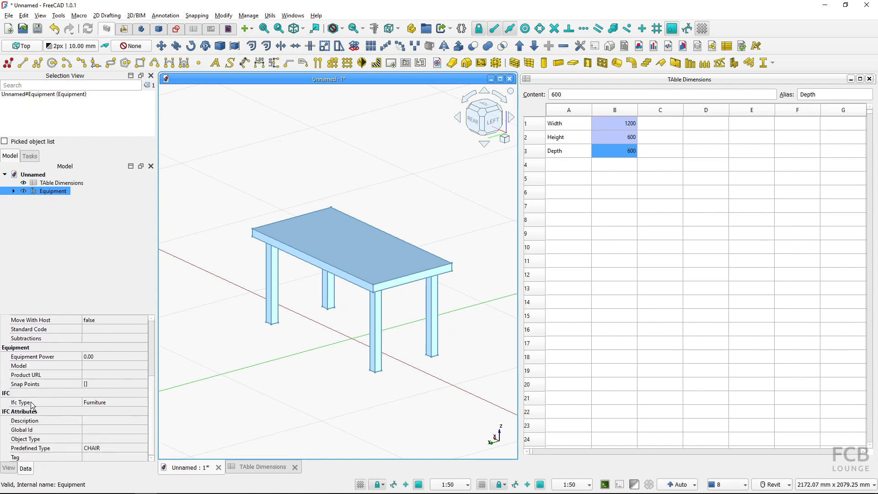
{"action": "left_click", "coordinate": [117, 405]}
{"action": "left_click", "coordinate": [103, 449]}
{"action": "left_click", "coordinate": [104, 448]}
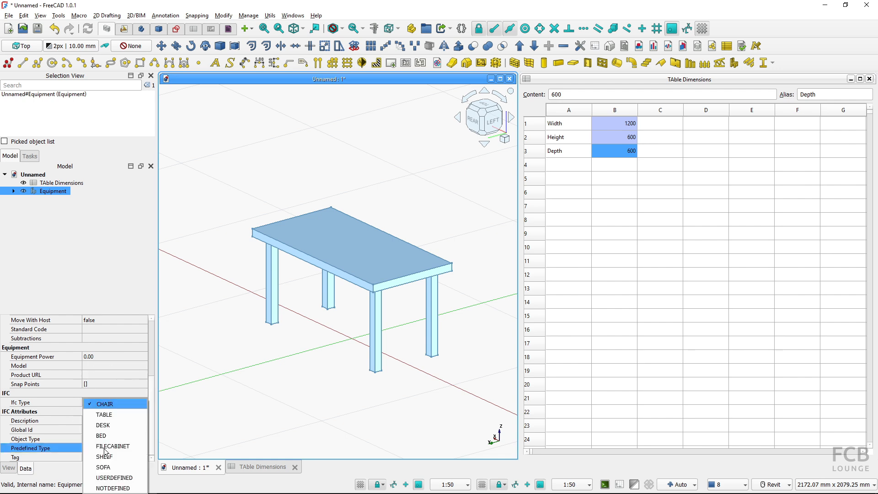
{"action": "left_click", "coordinate": [110, 413]}
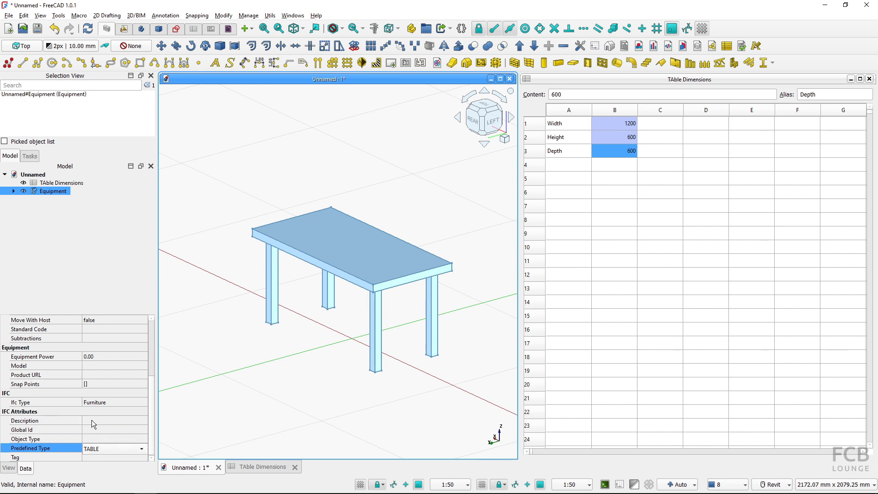
- Enter "Dining Table" as the Equipment's IFC description
{"action": "left_click", "coordinate": [91, 420]}
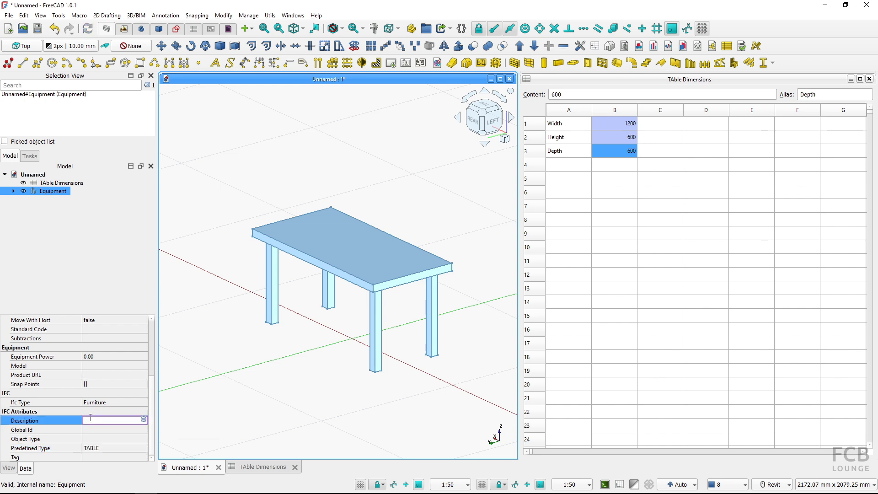
{"action": "type", "text": "Dining Table"}
{"action": "key", "text": "Return"}
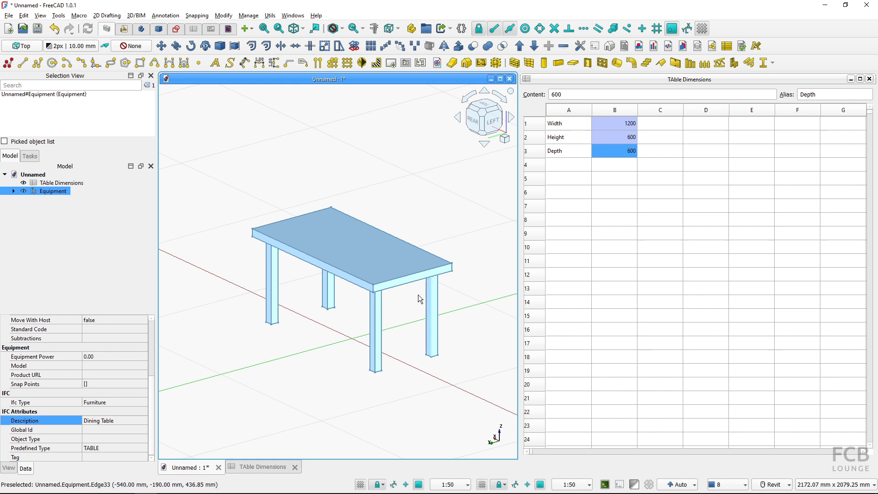
{"action": "left_click", "coordinate": [308, 328]}
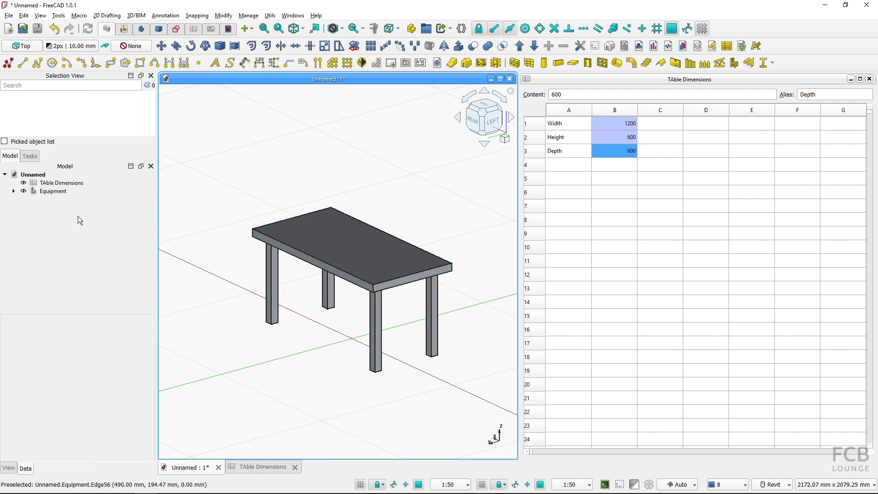
- Try a height of 800 in cell B2 on the Equipment table
{"action": "left_click", "coordinate": [47, 191]}
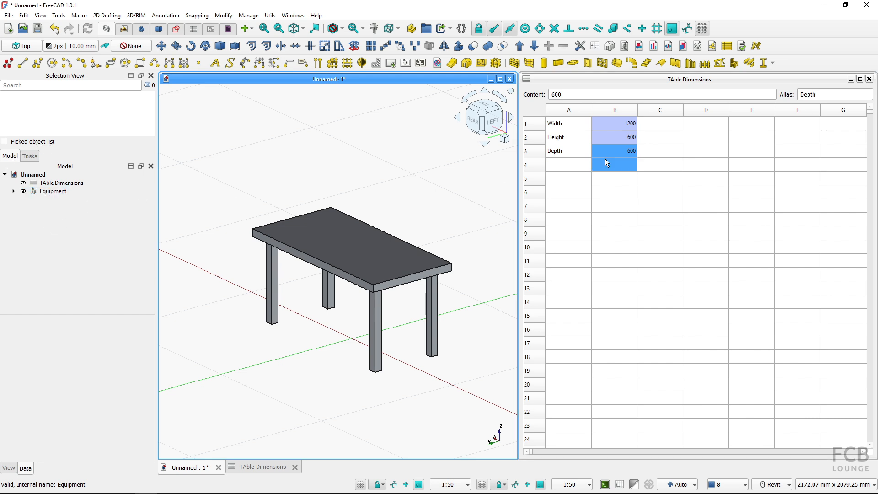
{"action": "left_click", "coordinate": [622, 138]}
{"action": "type", "text": "800"}
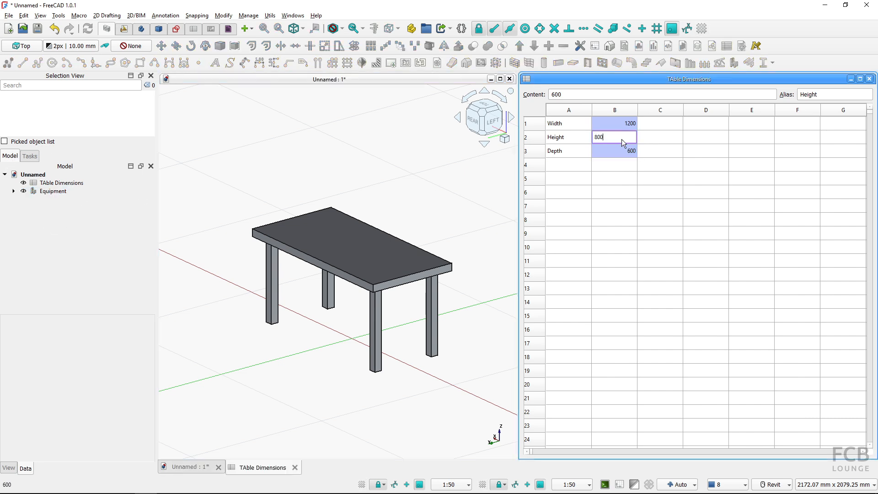
{"action": "key", "text": "Return"}
- Set the height in cell B2 to 700 and the depth in cell B3 to 800
{"action": "left_click", "coordinate": [628, 140]}
{"action": "type", "text": "70"}
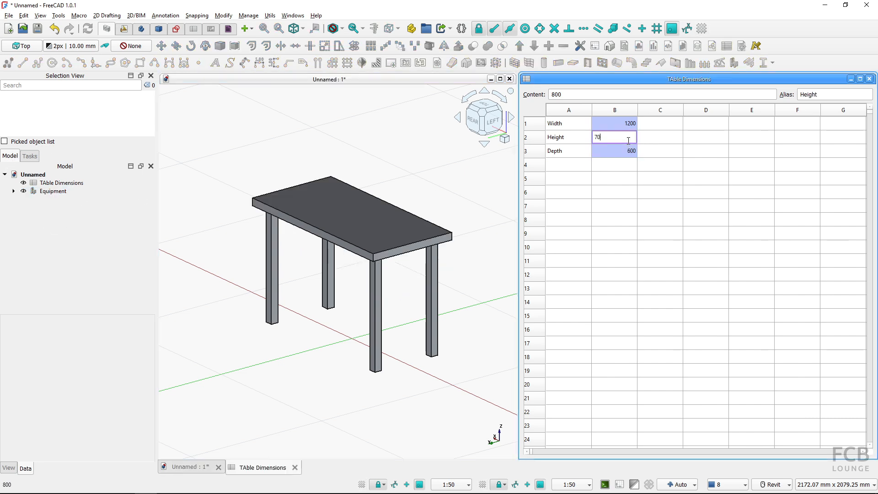
{"action": "type", "text": "0"}
{"action": "key", "text": "Return"}
{"action": "type", "text": "800"}
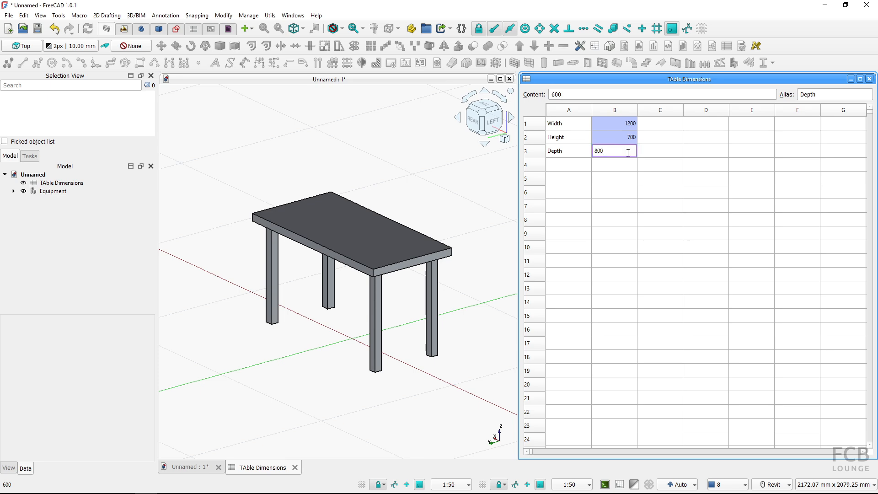
{"action": "key", "text": "Return"}
- View the table from another side, close the spreadsheet view and maximize the 3D view
{"action": "left_click", "coordinate": [310, 348]}
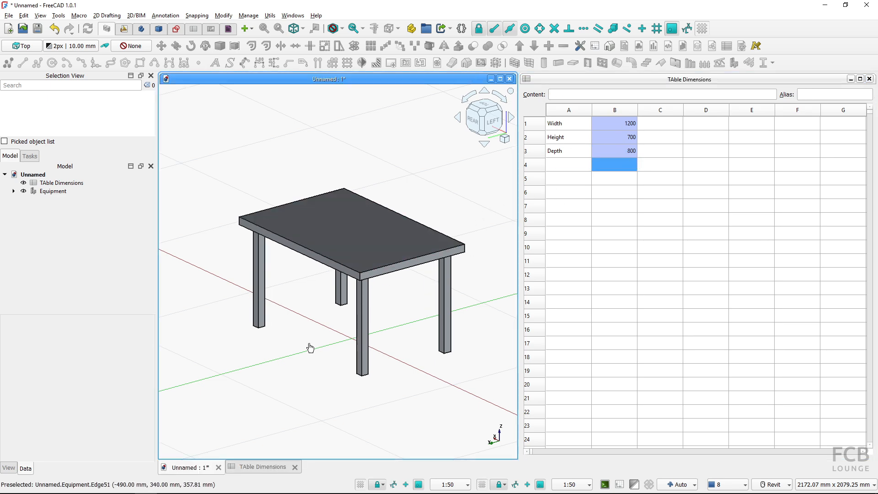
{"action": "middle_click_drag", "start_coordinate": [306, 348], "coordinate": [460, 341], "text": "shift"}
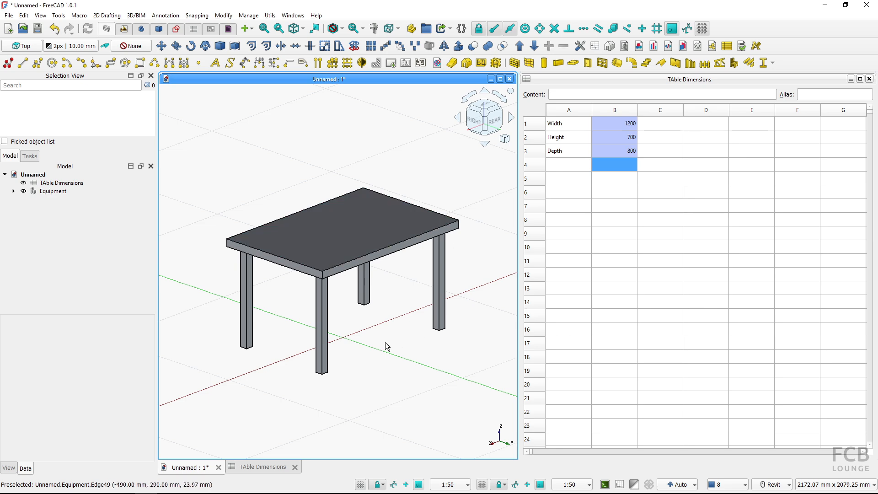
{"action": "left_click", "coordinate": [869, 79]}
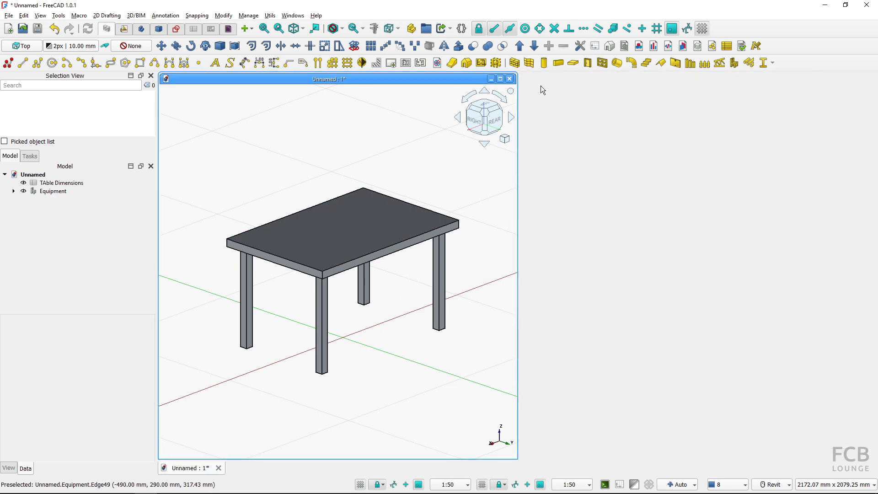
{"action": "left_click", "coordinate": [501, 79]}
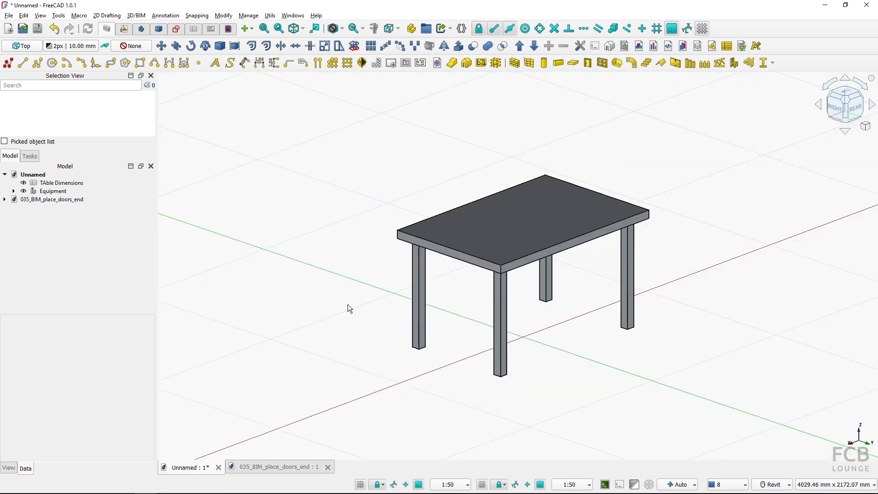
- Inspect the office rooms in the 035_BIM_place_doors_end document from above, and return to the table document
{"action": "left_click", "coordinate": [288, 467]}
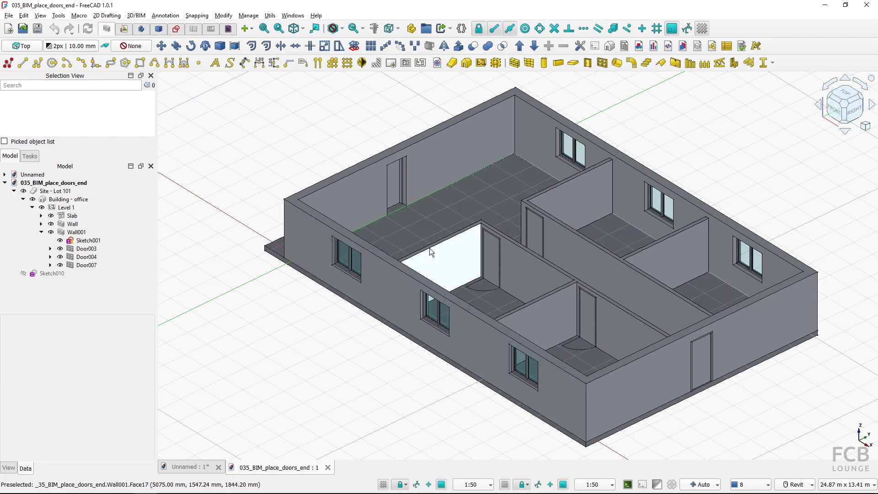
{"action": "middle_click_drag", "start_coordinate": [437, 254], "coordinate": [486, 305], "text": "shift"}
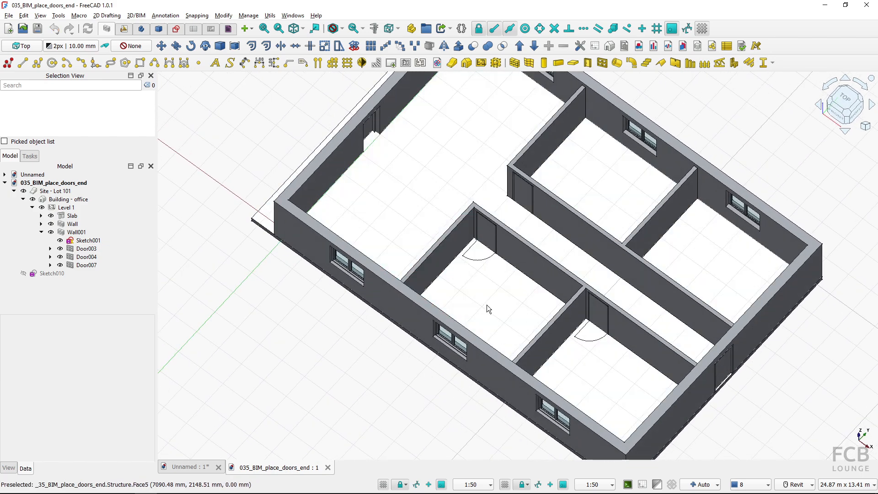
{"action": "left_click", "coordinate": [203, 467]}
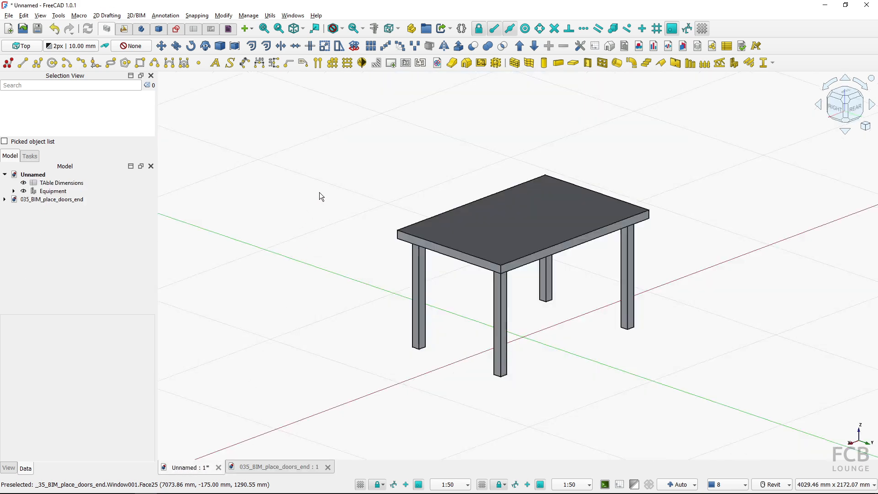
- Select the whole Equipment table and copy it with all its dependencies, including the TAble Dimensions spreadsheet
{"action": "key", "text": "shift+b"}
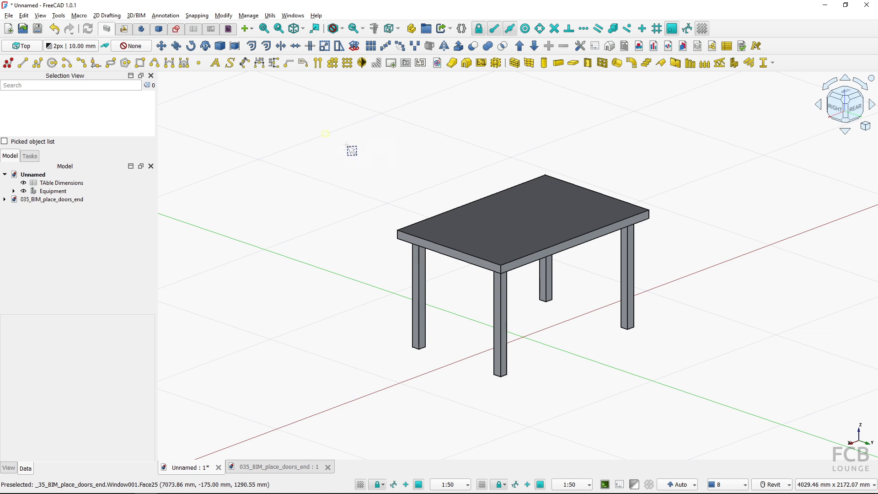
{"action": "left_click_drag", "start_coordinate": [322, 131], "coordinate": [703, 409]}
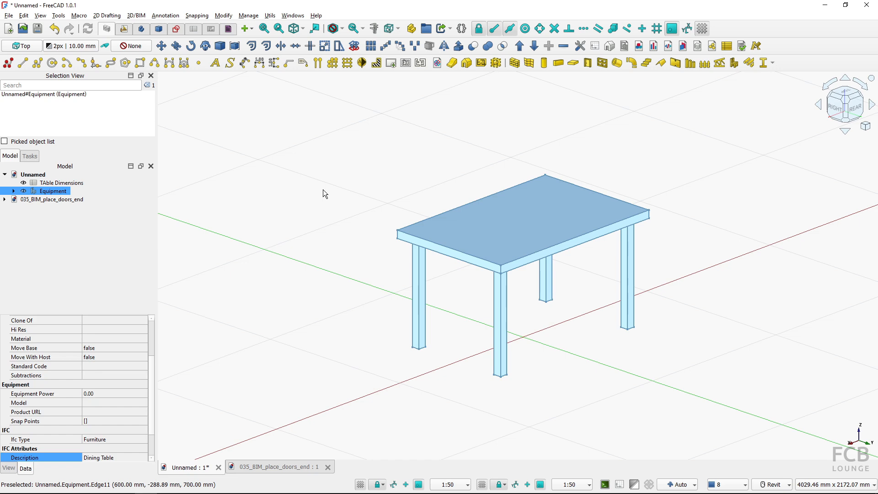
{"action": "left_click", "coordinate": [24, 16]}
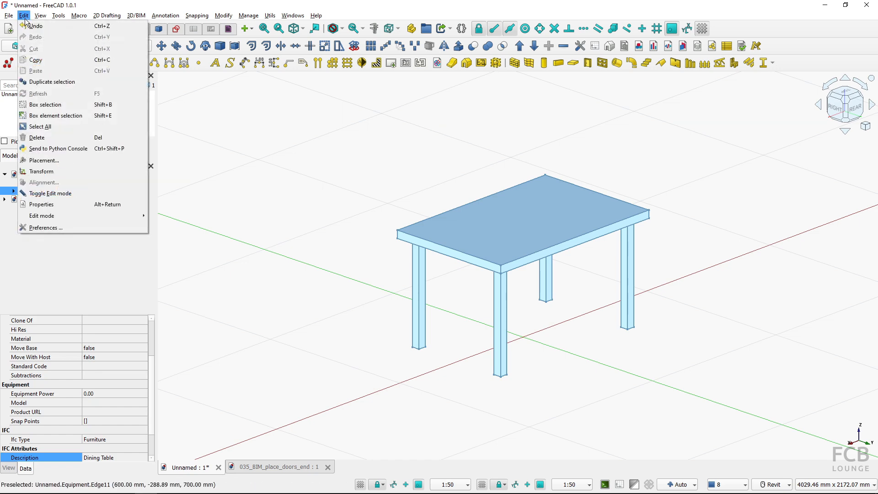
{"action": "left_click", "coordinate": [44, 62]}
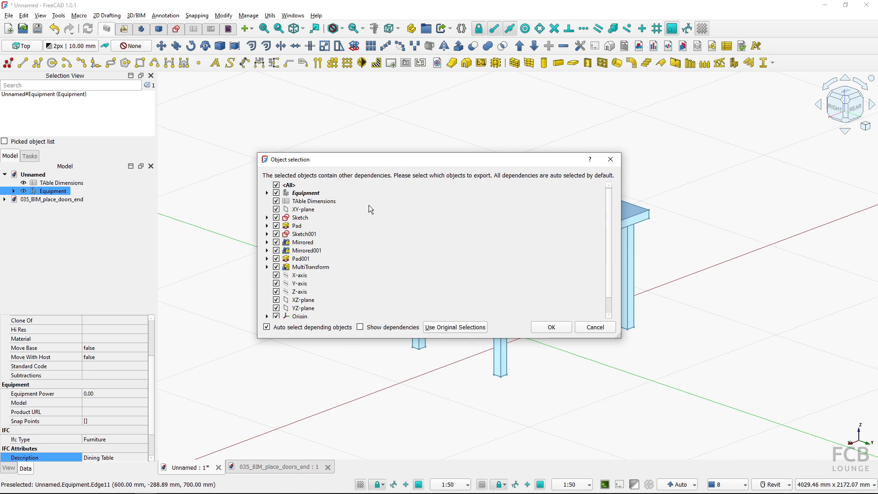
{"action": "left_click", "coordinate": [307, 202]}
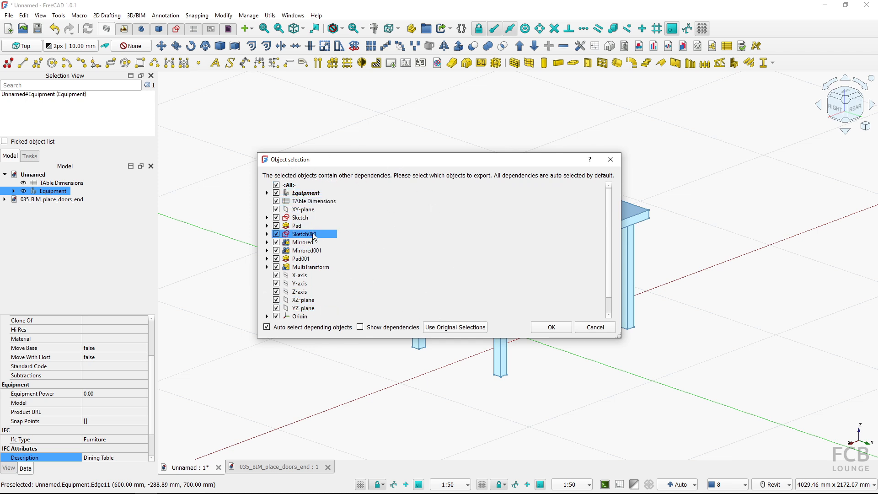
{"action": "left_click", "coordinate": [552, 328]}
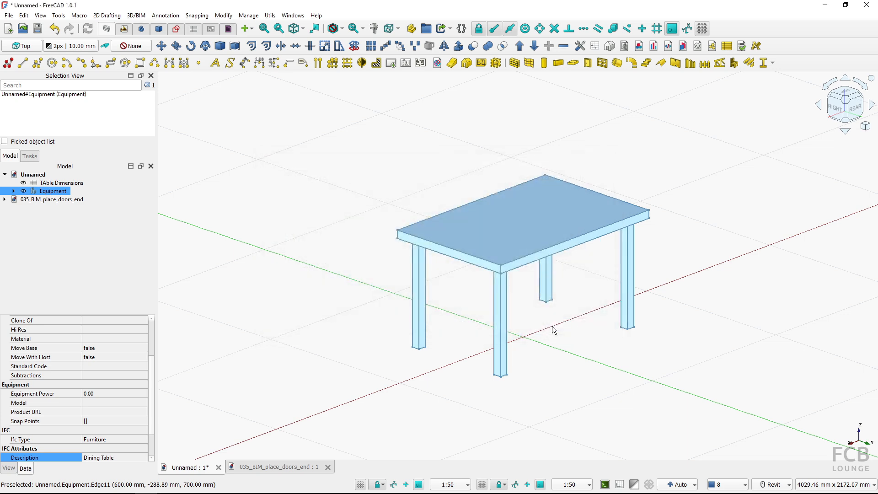
- Paste the copied table and its spreadsheet into the 035_BIM_place_doors_end document
{"action": "left_click", "coordinate": [275, 468]}
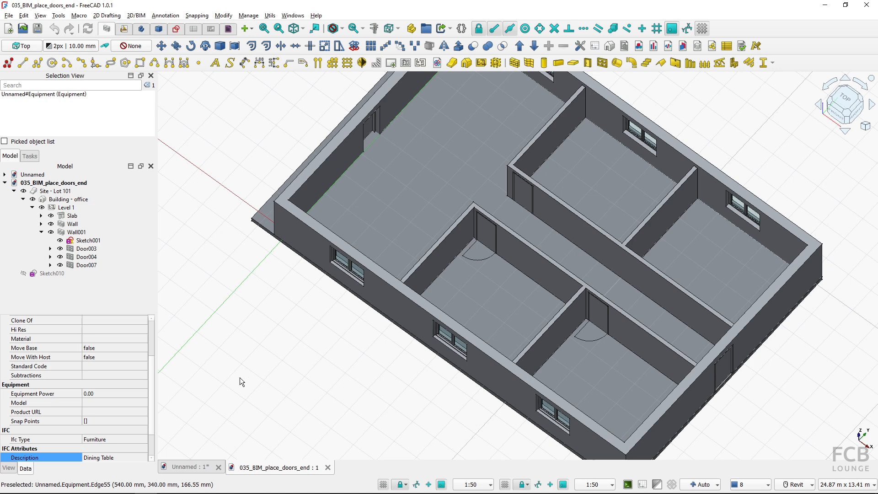
{"action": "left_click", "coordinate": [23, 16]}
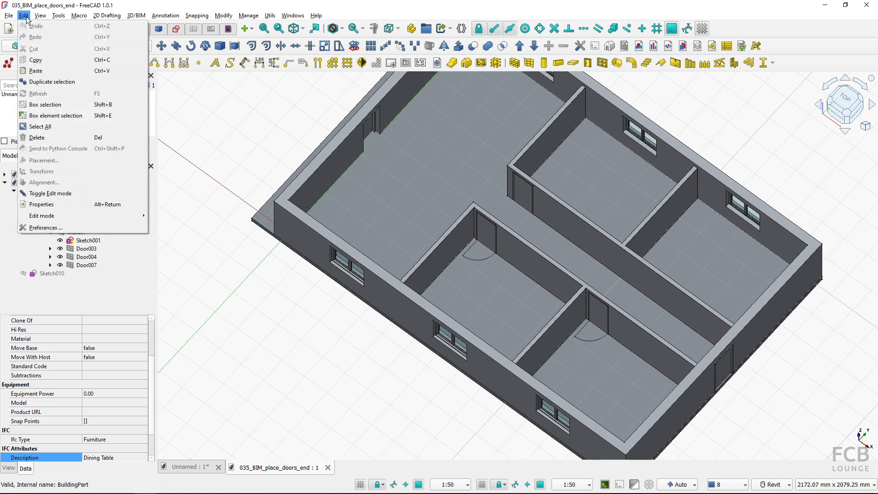
{"action": "left_click", "coordinate": [36, 71]}
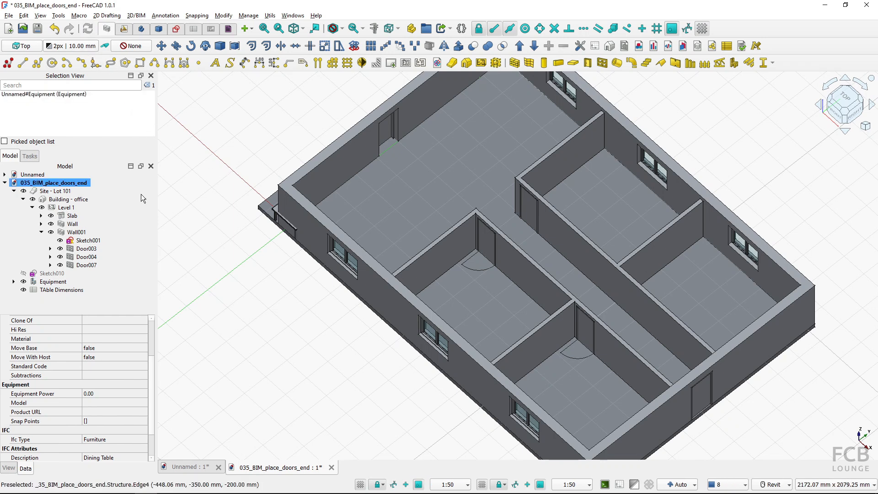
- In top view, move the pasted Equipment table about 8 m along X from the building corner into the nearest small office
{"action": "left_click", "coordinate": [53, 282]}
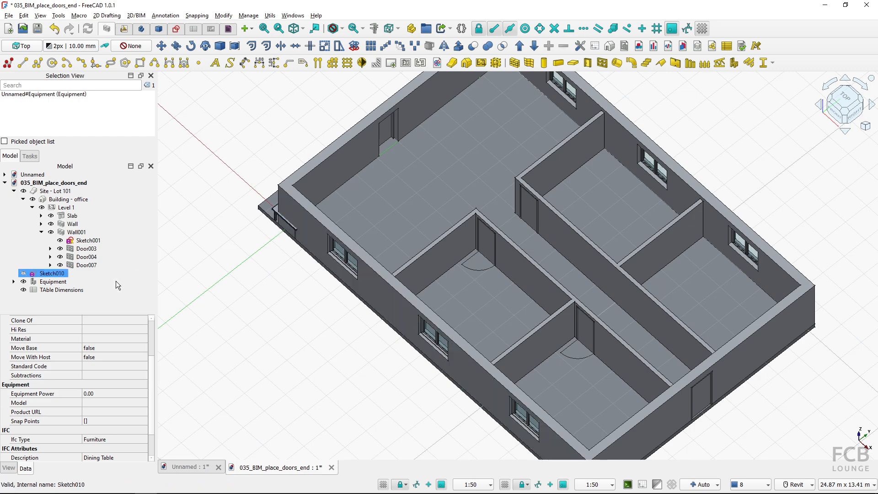
{"action": "left_click", "coordinate": [59, 282]}
{"action": "left_click", "coordinate": [58, 284]}
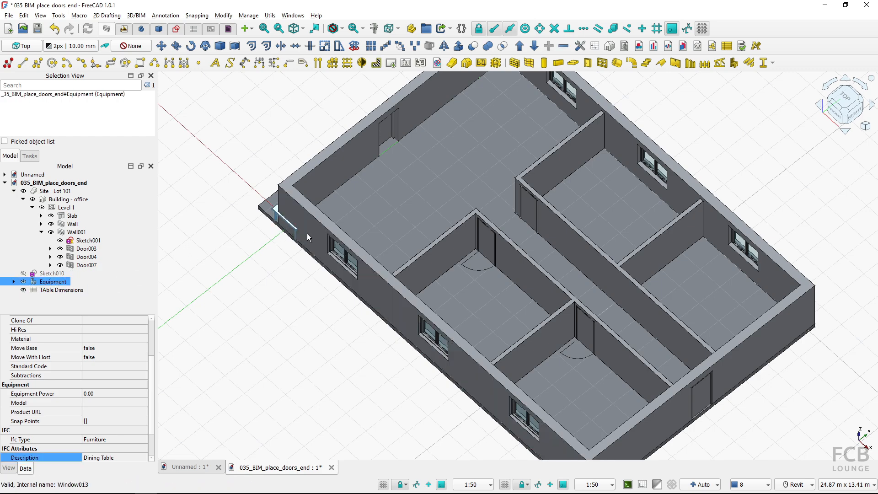
{"action": "left_click", "coordinate": [863, 104]}
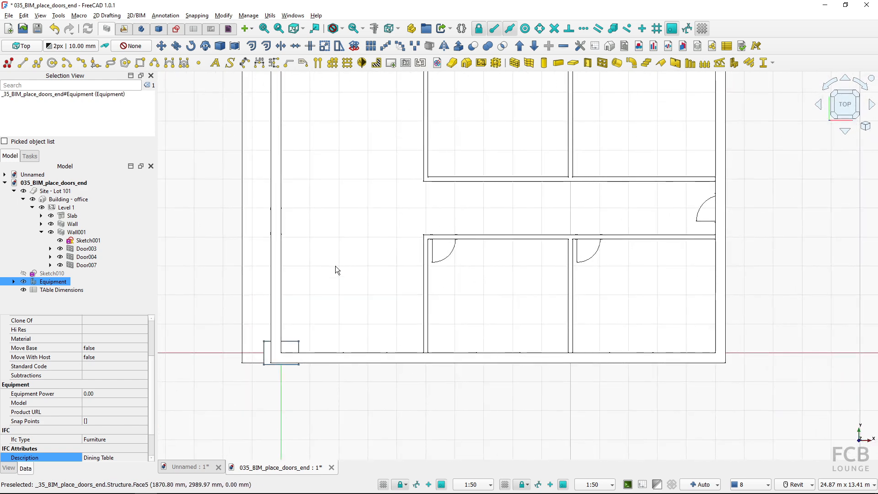
{"action": "key", "text": "m"}
{"action": "key", "text": "v"}
{"action": "left_click", "coordinate": [299, 342]}
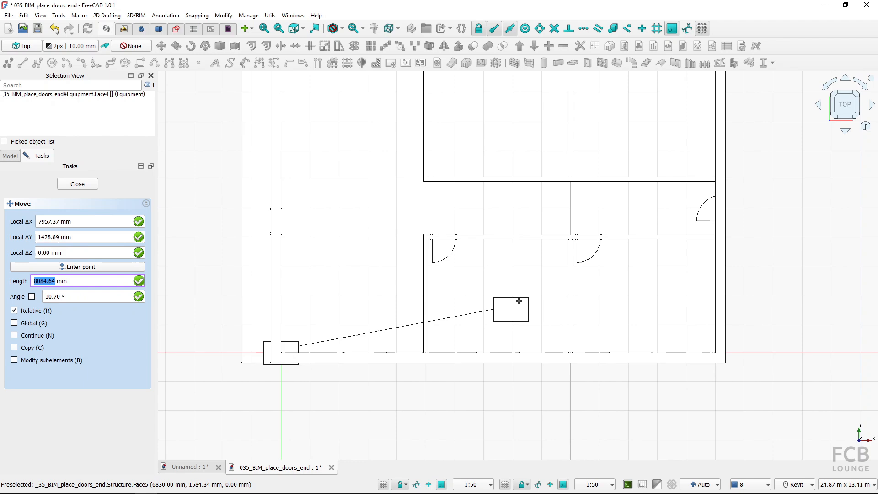
{"action": "left_click", "coordinate": [520, 318]}
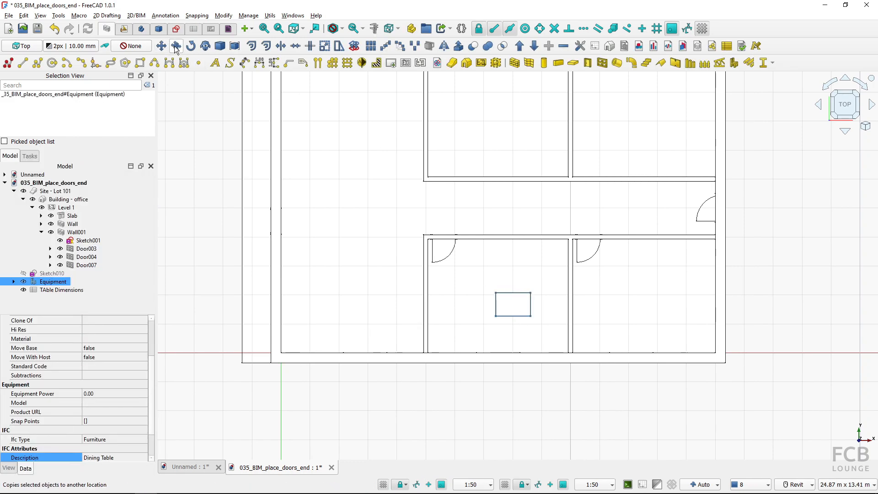
- Copy the table about 4.6 m along X into the adjacent office and view both tables in 3D
{"action": "key", "text": "m"}
{"action": "key", "text": "v"}
{"action": "left_click", "coordinate": [512, 304]}
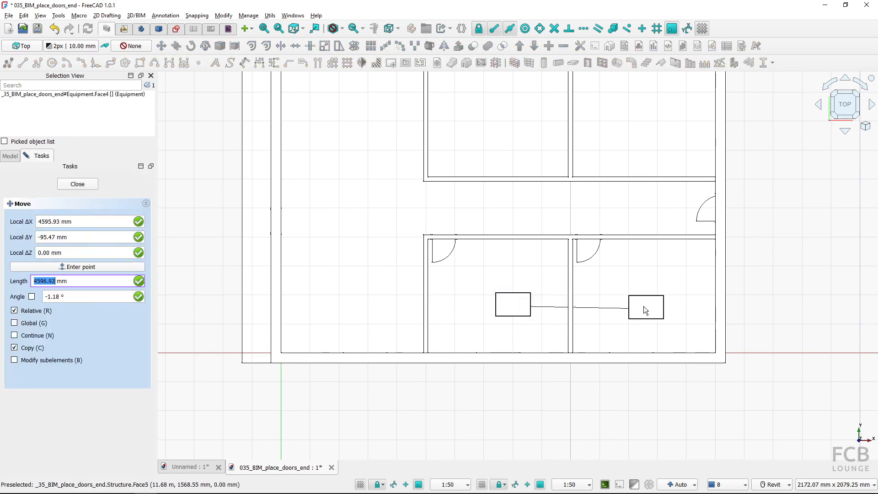
{"action": "left_click", "coordinate": [644, 302]}
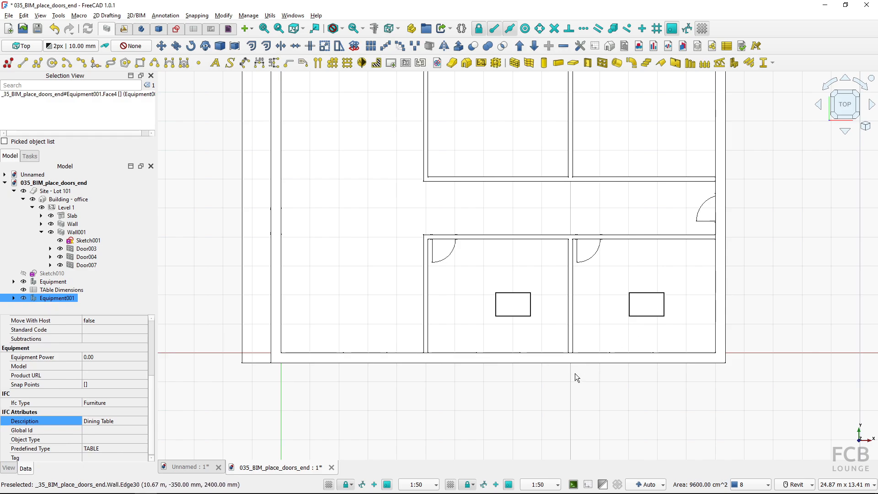
{"action": "mouse_move", "coordinate": [458, 401]}
{"action": "middle_mouse_down", "text": "shift"}
{"action": "mouse_move", "coordinate": [537, 389]}
{"action": "mouse_move", "coordinate": [740, 289]}
{"action": "middle_mouse_up", "text": "shift"}
{"action": "mouse_move", "coordinate": [385, 381]}
{"action": "middle_mouse_down"}
{"action": "mouse_move", "coordinate": [520, 291]}
{"action": "mouse_move", "coordinate": [492, 328]}
{"action": "middle_mouse_up"}
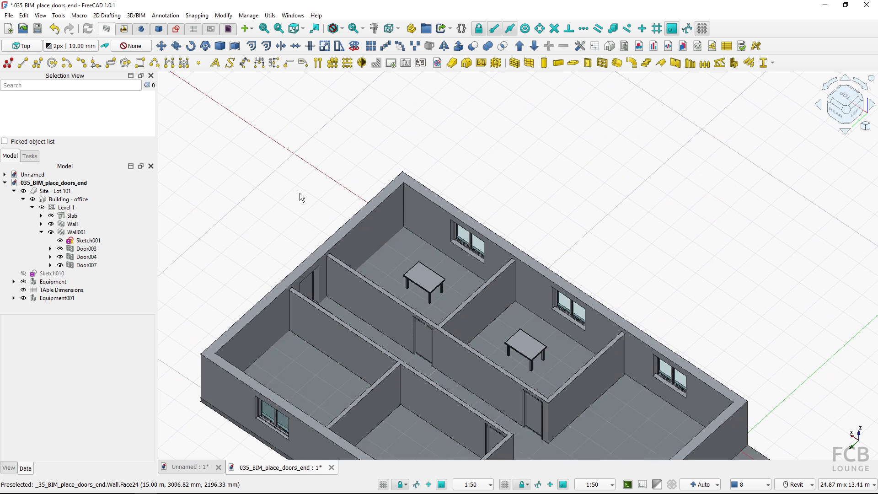
- Move both Equipment and Equipment001 into Level 1 of the office building in the model tree
{"action": "left_click", "coordinate": [64, 291]}
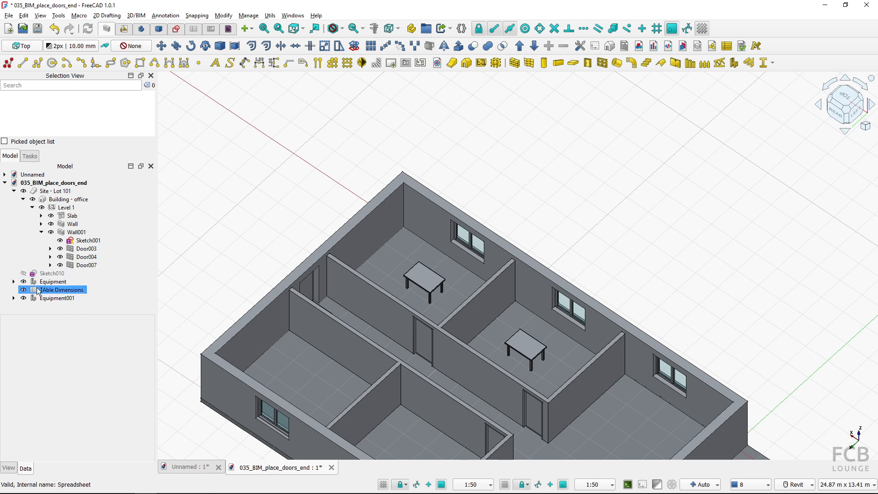
{"action": "left_click", "coordinate": [35, 283]}
{"action": "left_click", "coordinate": [51, 298]}
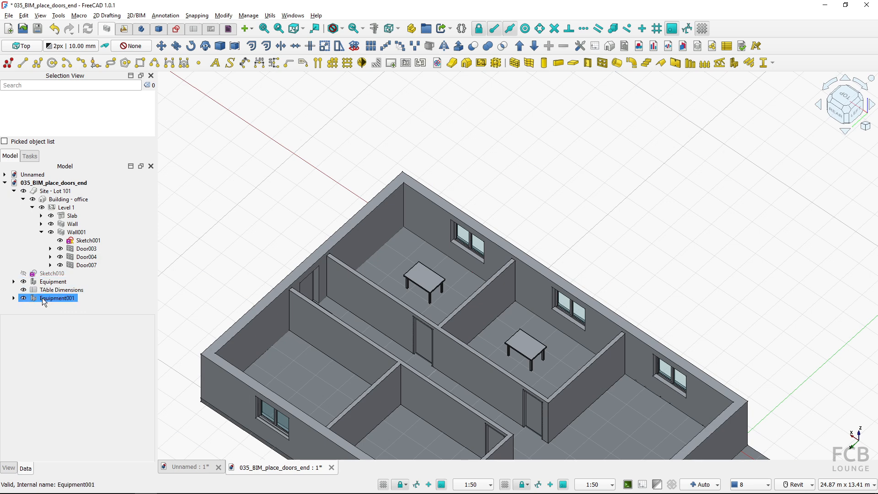
{"action": "left_click", "coordinate": [51, 283], "text": "ctrl"}
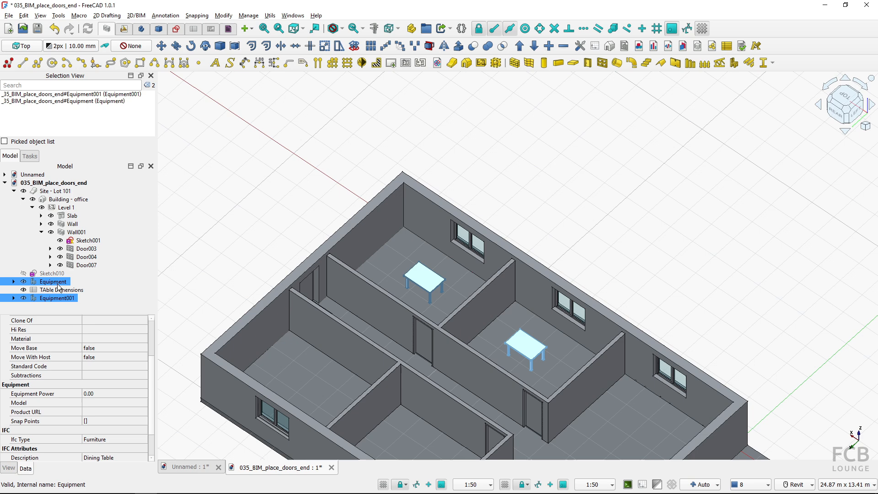
{"action": "left_click_drag", "start_coordinate": [50, 286], "coordinate": [82, 209]}
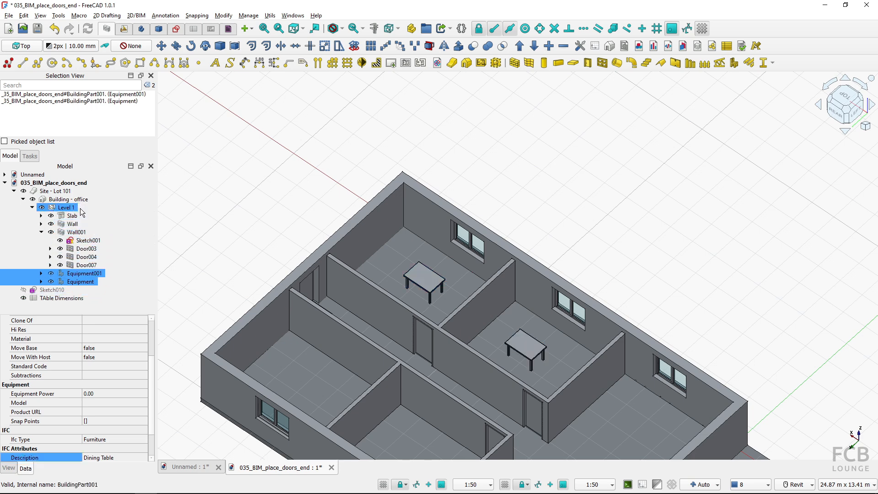
- Open the building document's TAble Dimensions spreadsheet and tile it beside the 3D views, zoomed in on the two tables
{"action": "left_click", "coordinate": [57, 299]}
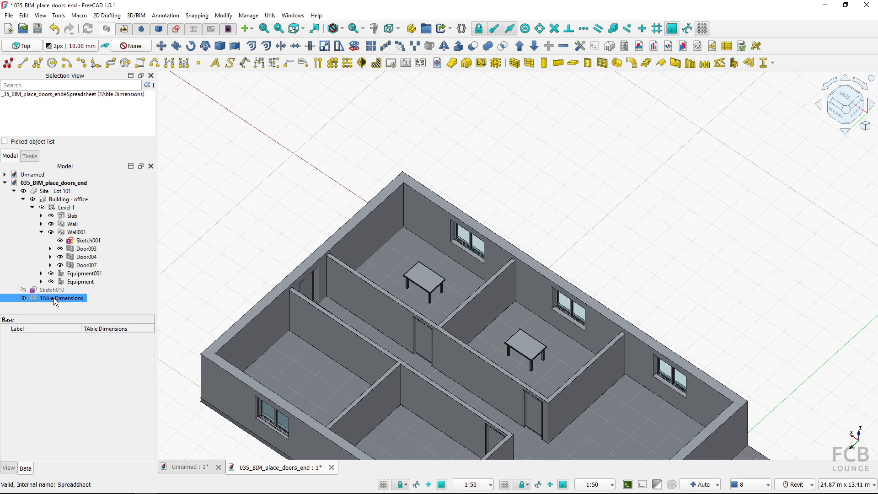
{"action": "double_click", "coordinate": [53, 298]}
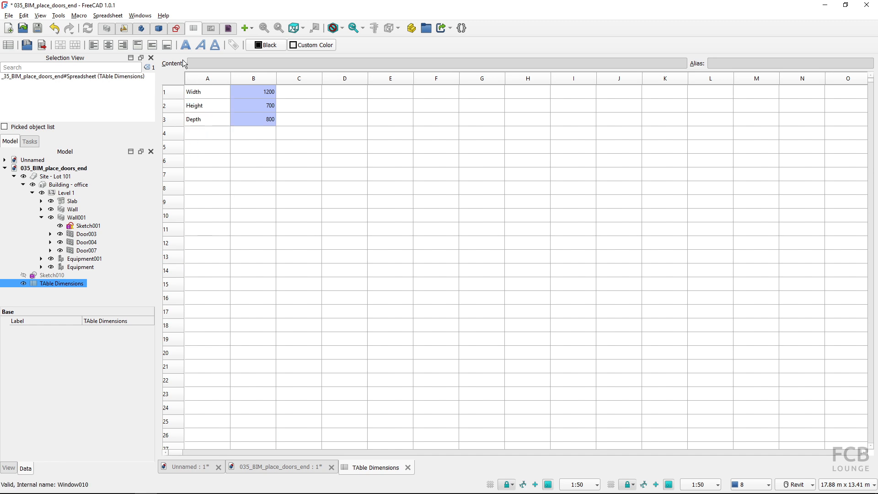
{"action": "left_click", "coordinate": [140, 15]}
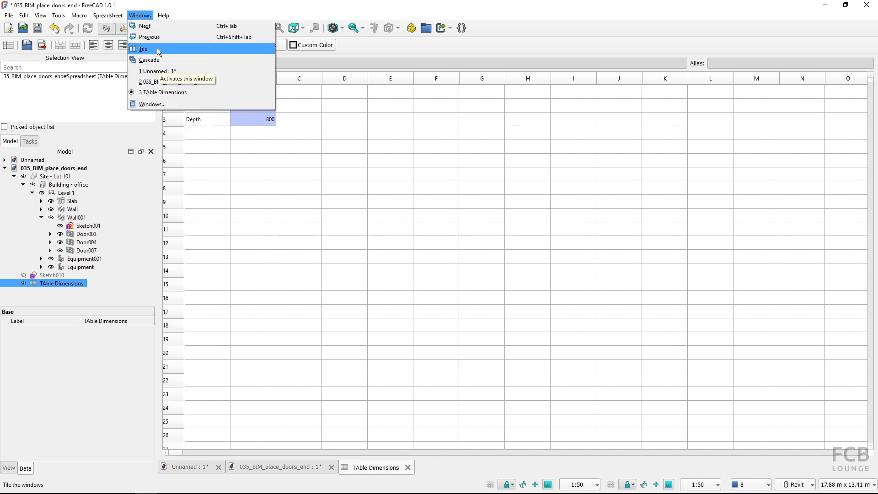
{"action": "left_click", "coordinate": [159, 50]}
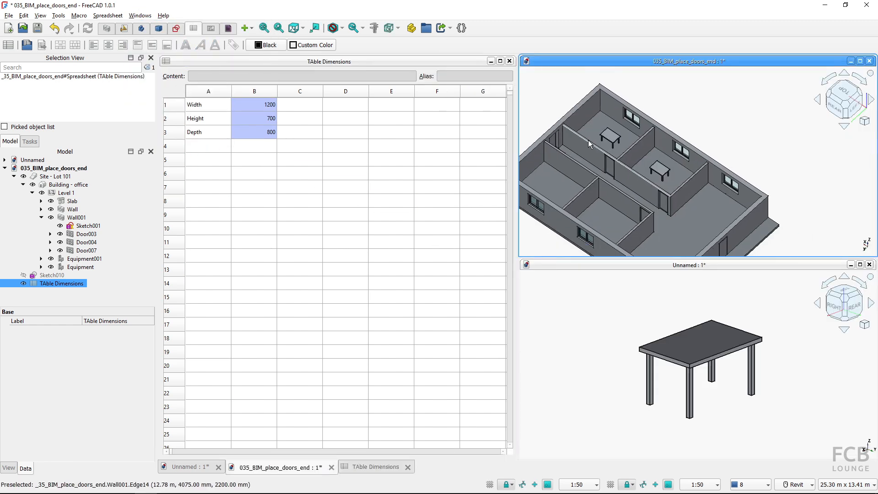
{"action": "scroll", "coordinate": [589, 144], "scroll_direction": "up", "scroll_amount": 5}
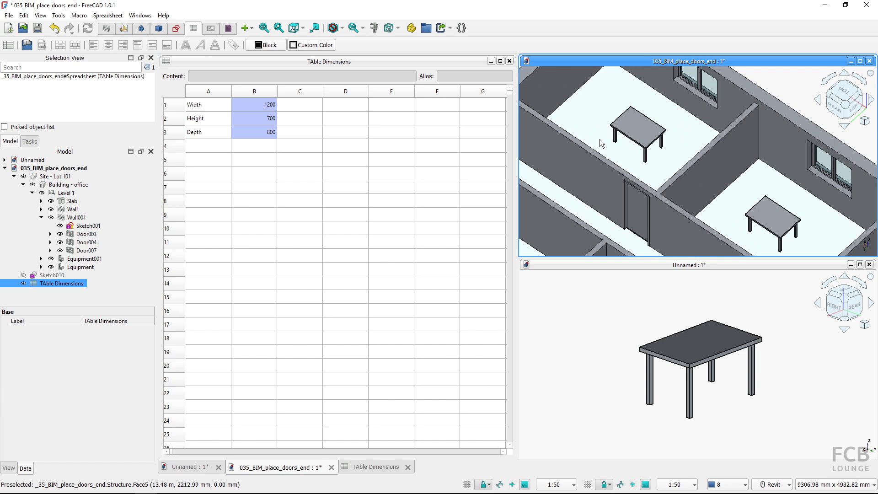
- Set the table width in cell B1 to 1600 and the depth in cell B3 to 1000
{"action": "double_click", "coordinate": [260, 105]}
{"action": "type", "text": "00"}
{"action": "key", "text": "Return"}
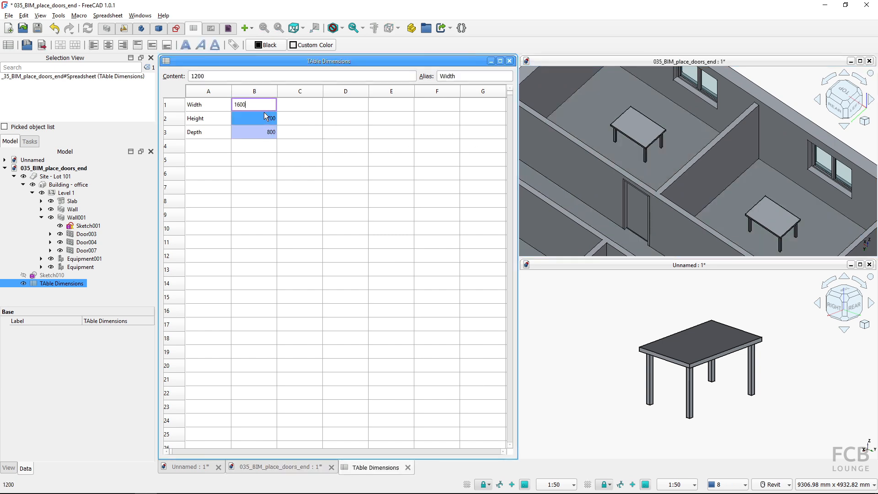
{"action": "key", "text": "Return"}
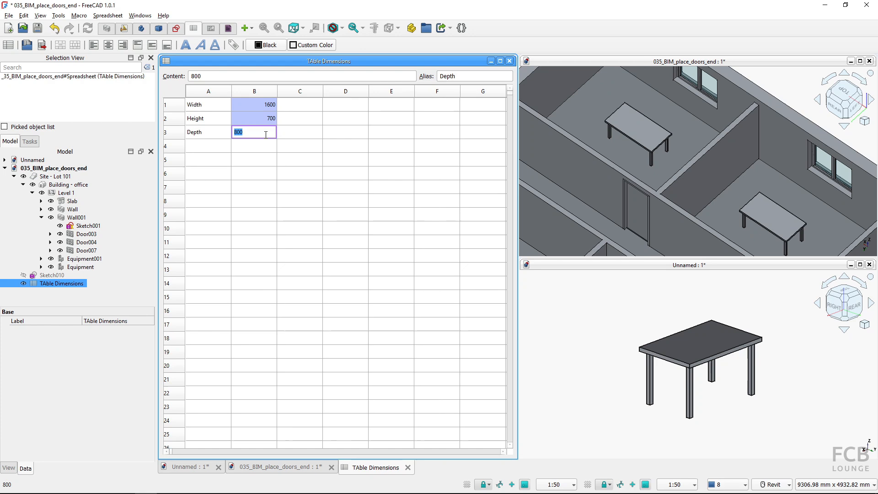
{"action": "type", "text": "1000"}
{"action": "key", "text": "Return"}
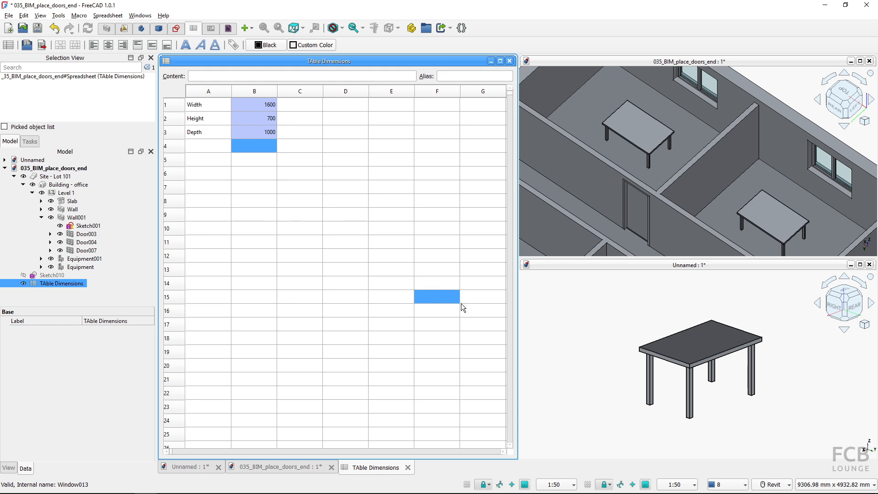
- View the resized tables in the building, and maximize the Unnamed document's 3D view of the original table
{"action": "scroll", "coordinate": [638, 185], "scroll_direction": "down", "scroll_amount": 3}
{"action": "middle_click_drag", "start_coordinate": [638, 186], "coordinate": [694, 160]}
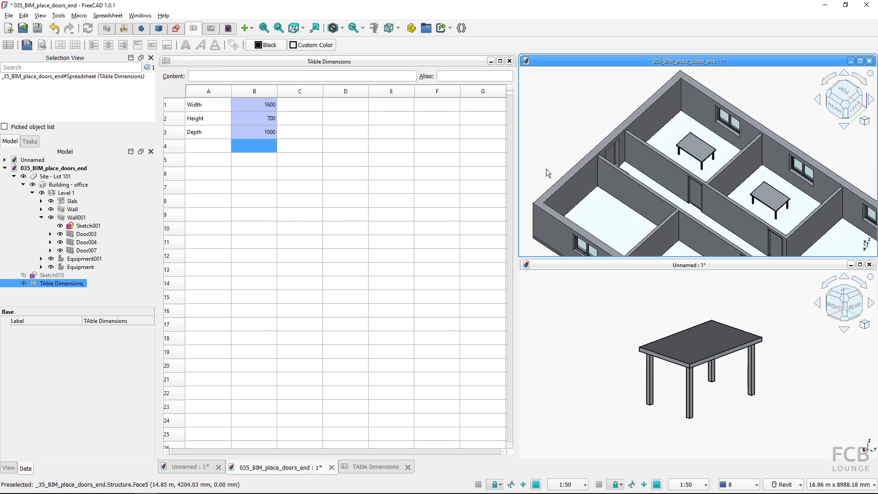
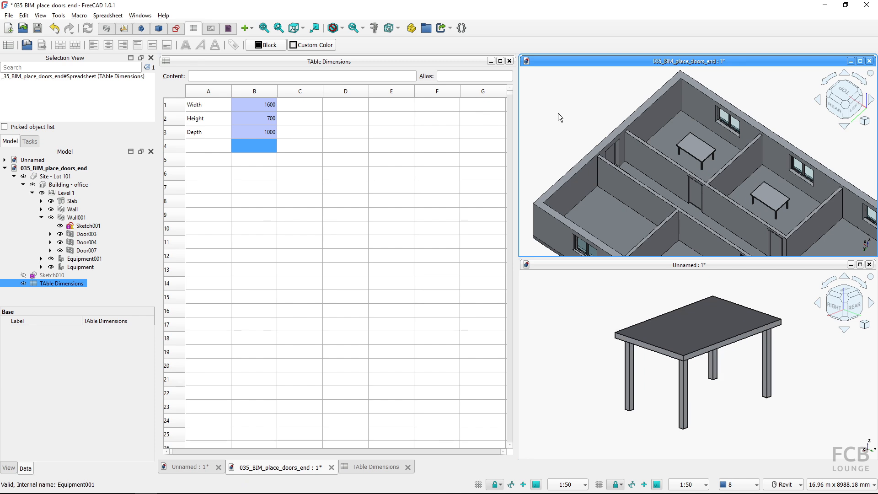
{"action": "left_click", "coordinate": [860, 265]}
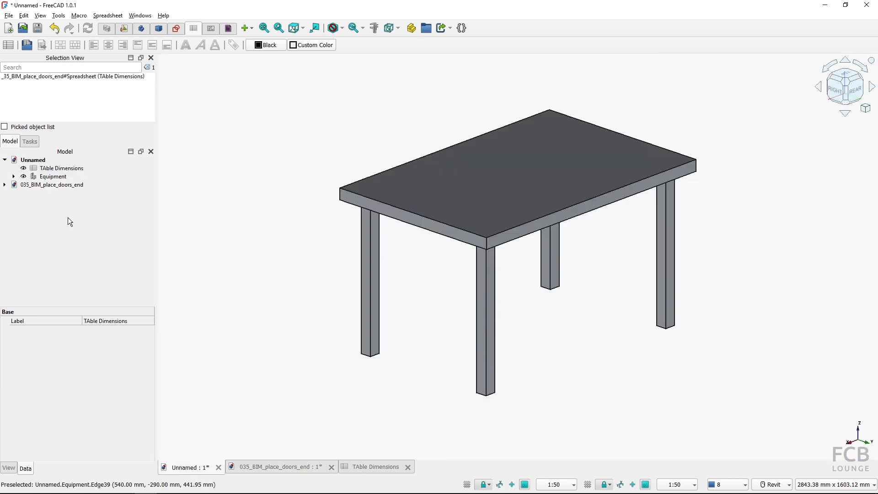
- Rename the original Equipment object in the Unnamed document to Table
{"action": "left_click", "coordinate": [52, 177]}
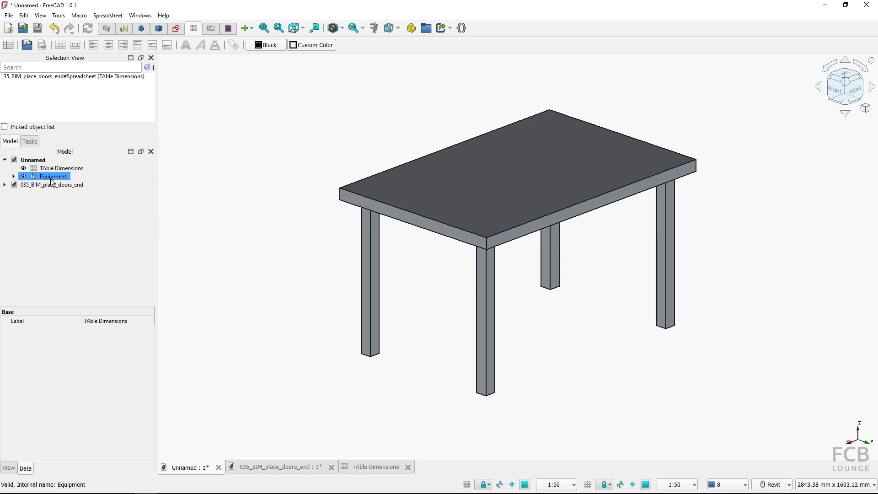
{"action": "left_click", "coordinate": [51, 181]}
{"action": "left_click", "coordinate": [52, 177]}
{"action": "key", "text": "F2"}
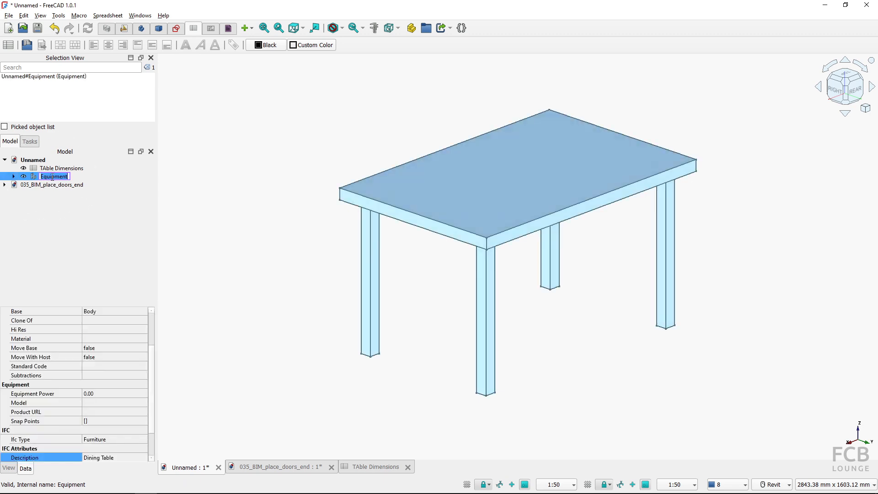
{"action": "type", "text": "Table"}
{"action": "key", "text": "Return"}
{"action": "left_click", "coordinate": [290, 240]}
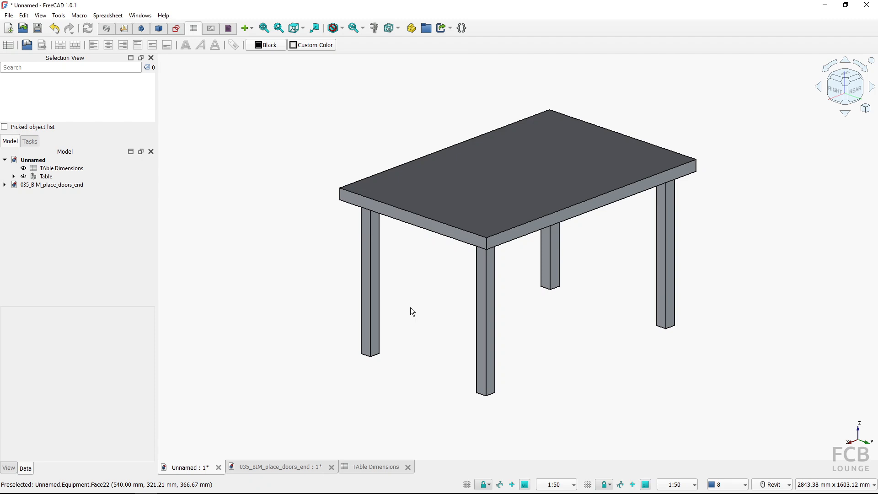
- Examine the Table object's IFC type, description and predefined type in its data properties, then clear the selection
{"action": "middle_click_drag", "start_coordinate": [429, 312], "coordinate": [491, 306], "text": "shift"}
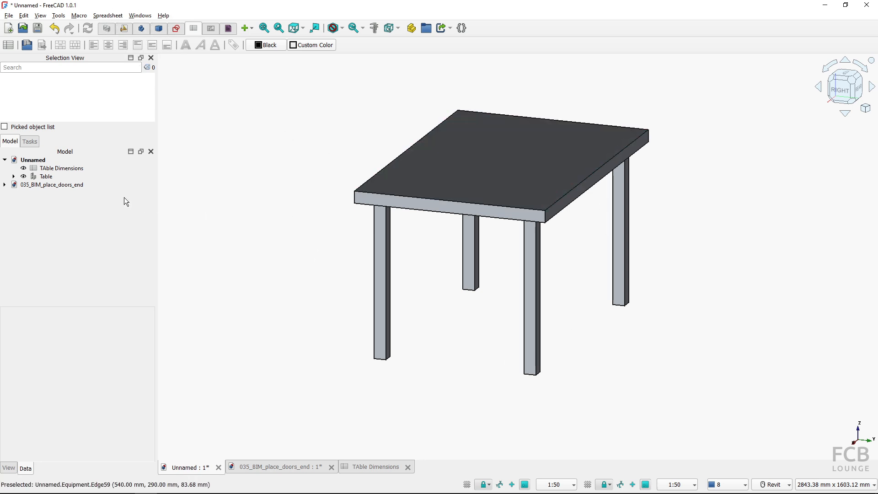
{"action": "left_click", "coordinate": [46, 177]}
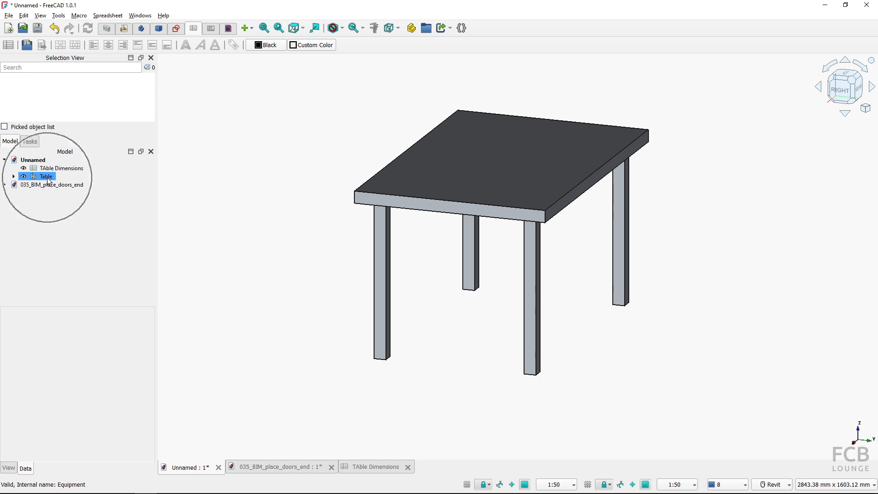
{"action": "scroll", "coordinate": [138, 389], "scroll_direction": "down", "scroll_amount": 2}
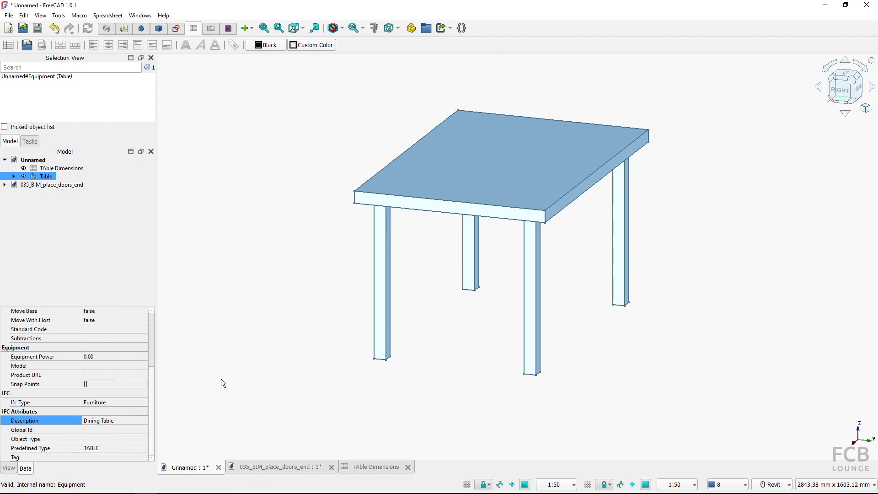
{"action": "left_click", "coordinate": [430, 289]}
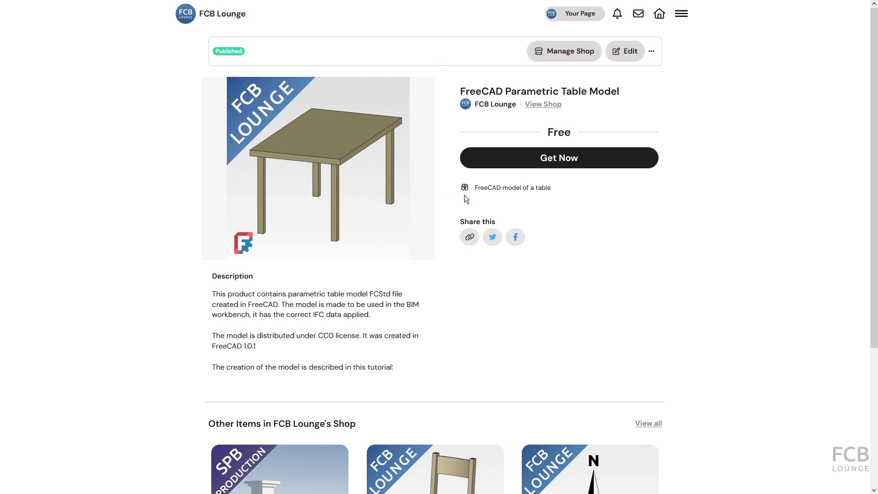
- Switch to the FCB Lounge shop page in the browser and get the free FreeCAD Parametric Table Model
{"action": "left_click", "coordinate": [579, 159]}
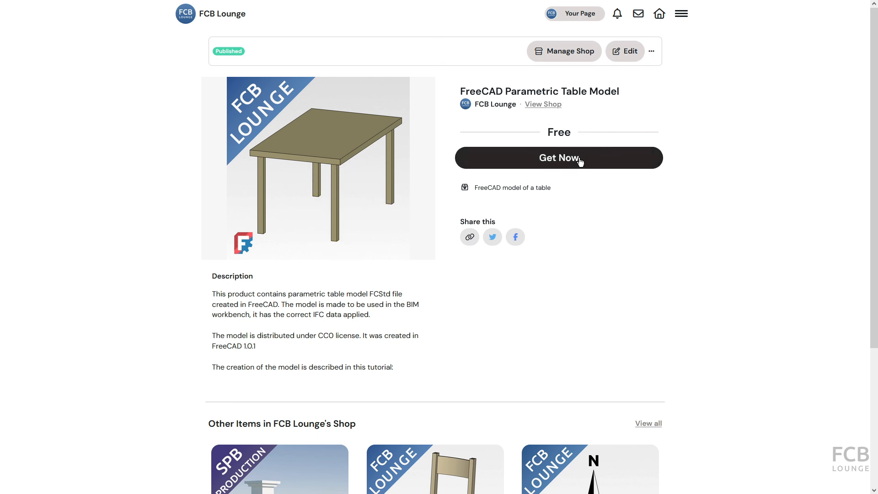